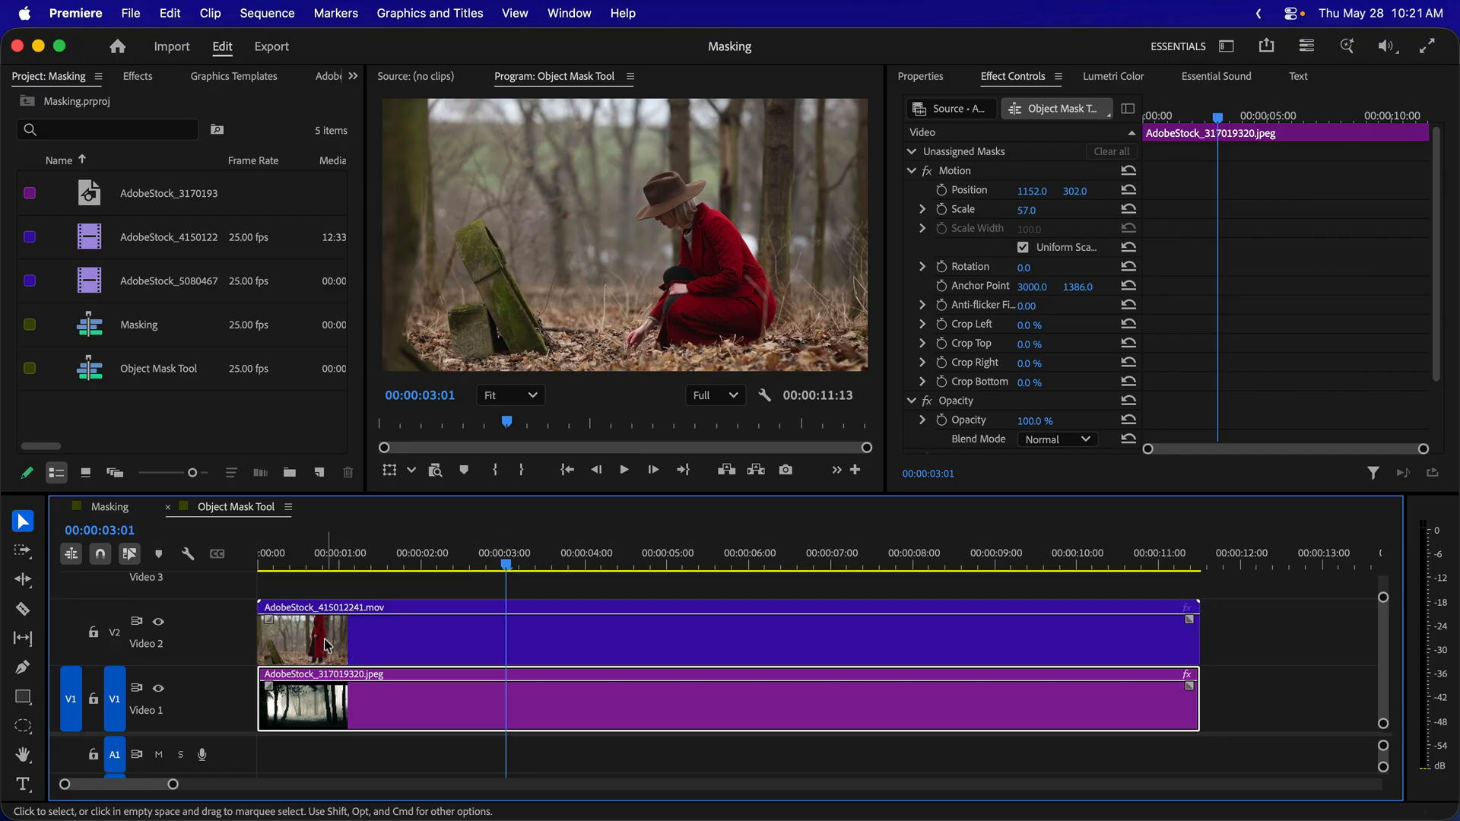
Toggle the Video 2 track's visibility to compare the foggy forest background with the woman's footage, and play through part of the sequence
left_click(158, 625)
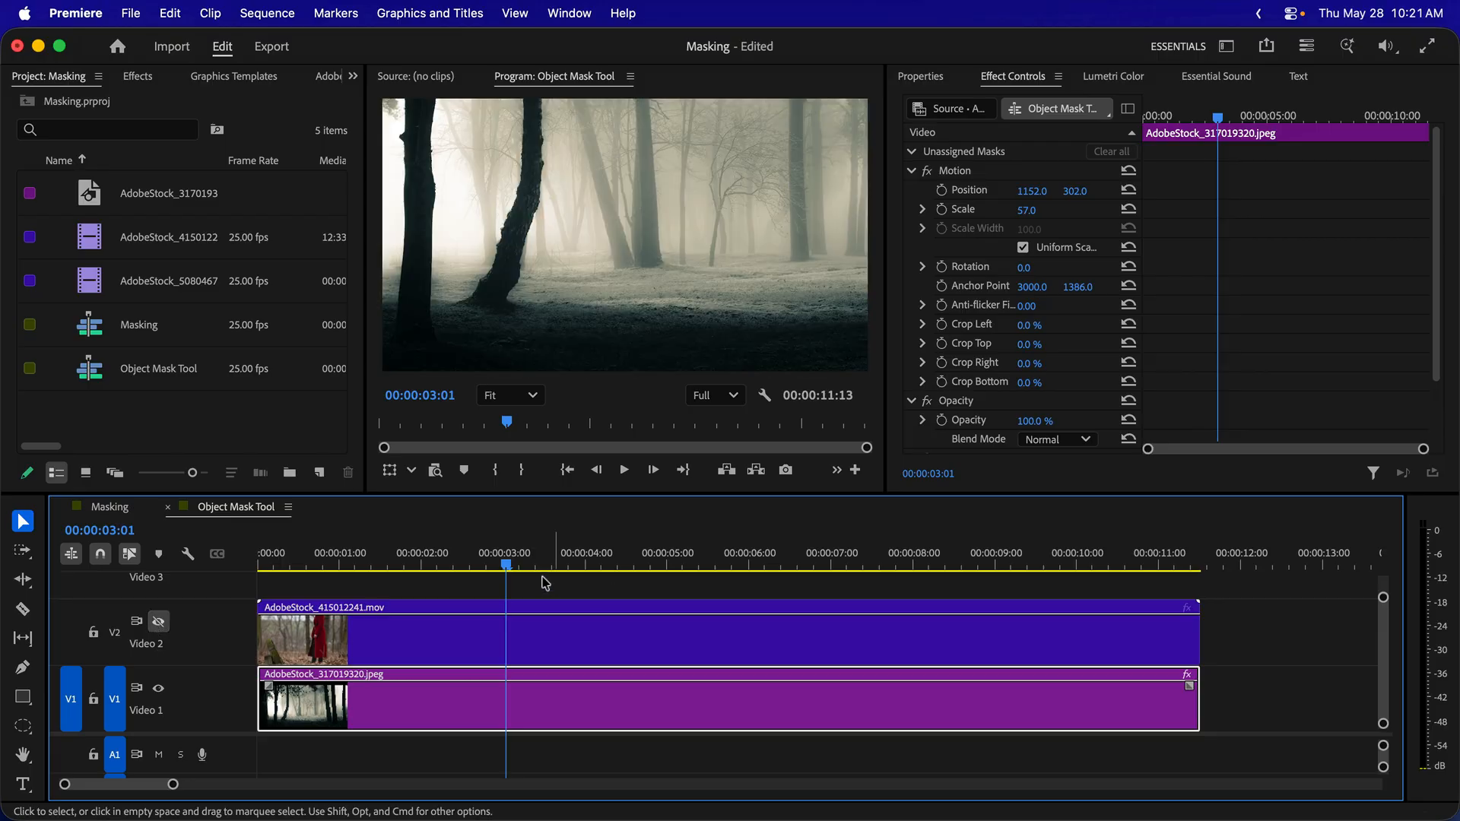
left_click_drag(509, 565, 430, 534)
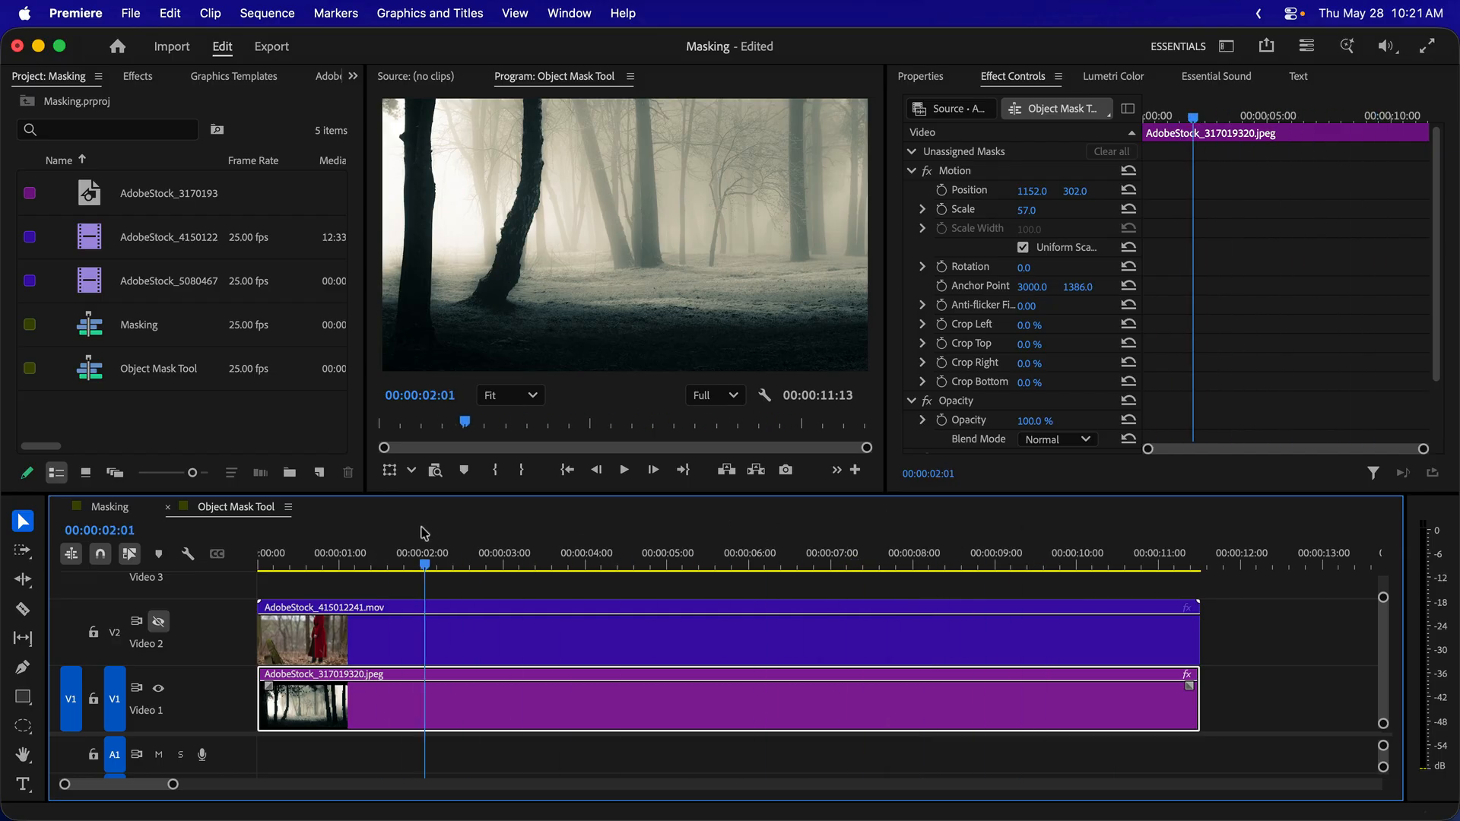
left_click(158, 621)
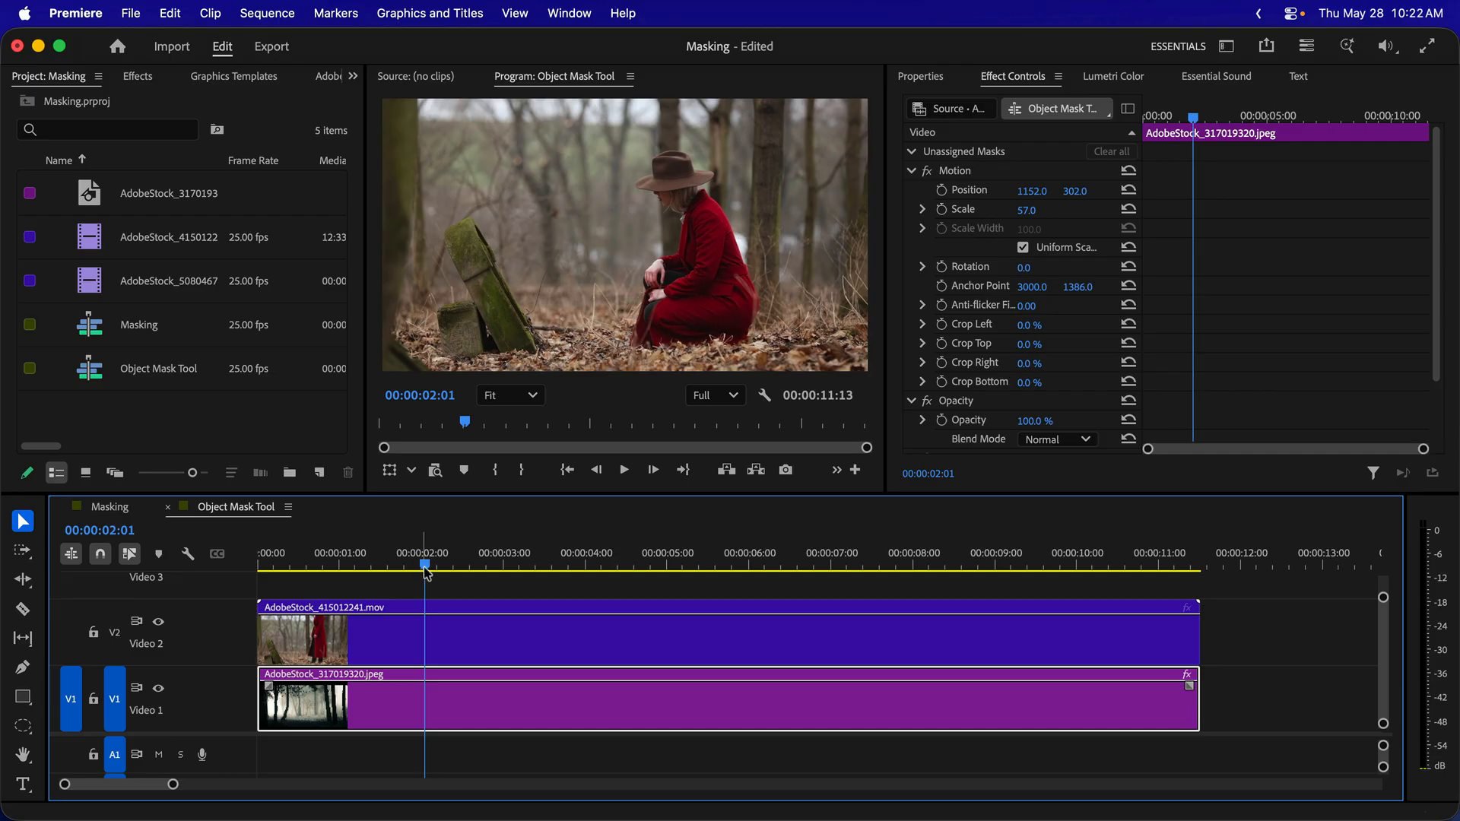
left_click_drag(423, 579, 564, 551)
key("space")
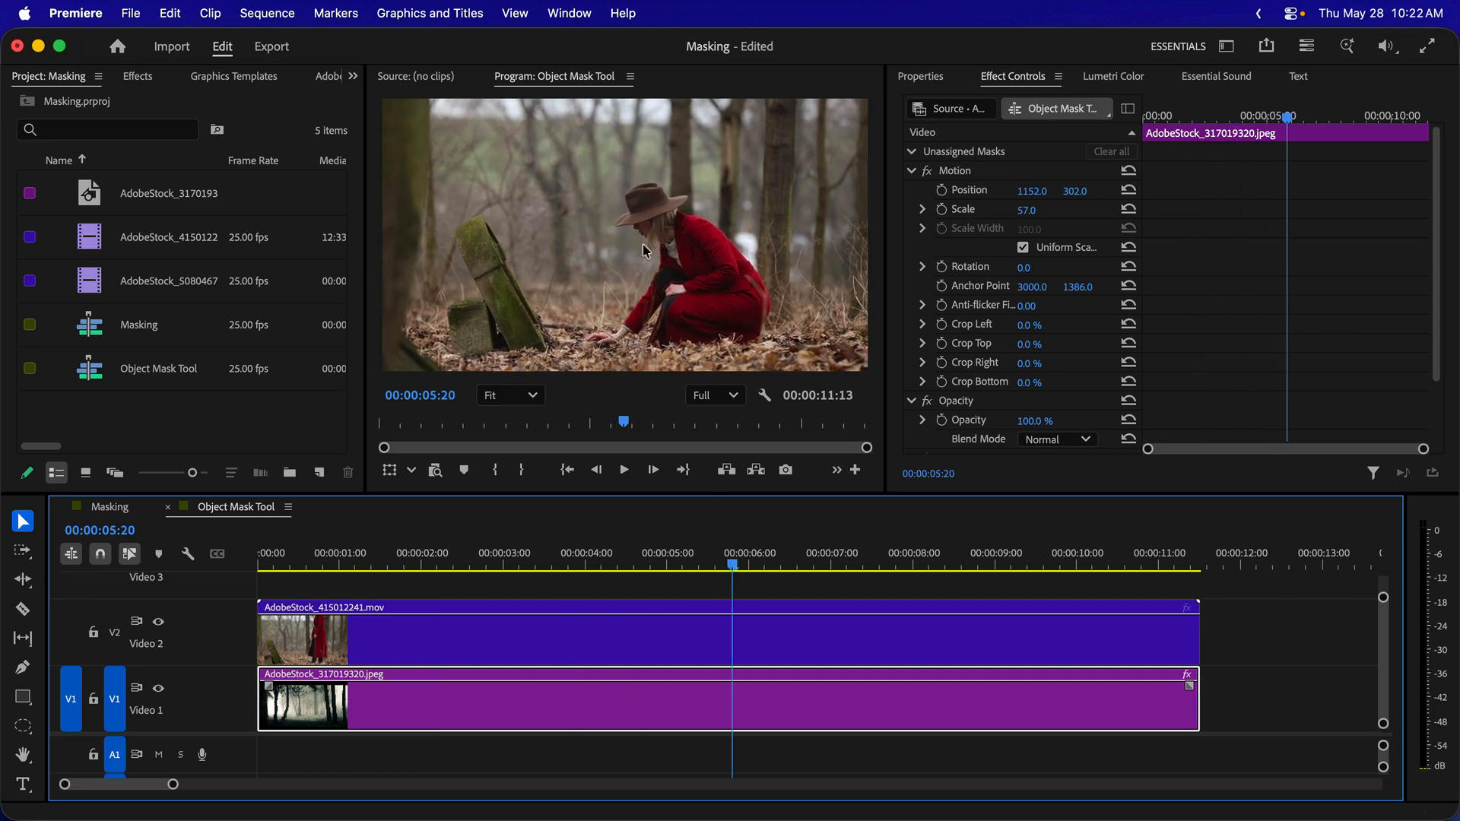
left_click(158, 622)
left_click(158, 622)
Mask the woman in the red coat, including her hat, on the AdobeStock_415012241.mov clip with the Object Mask Tool
left_click(23, 706)
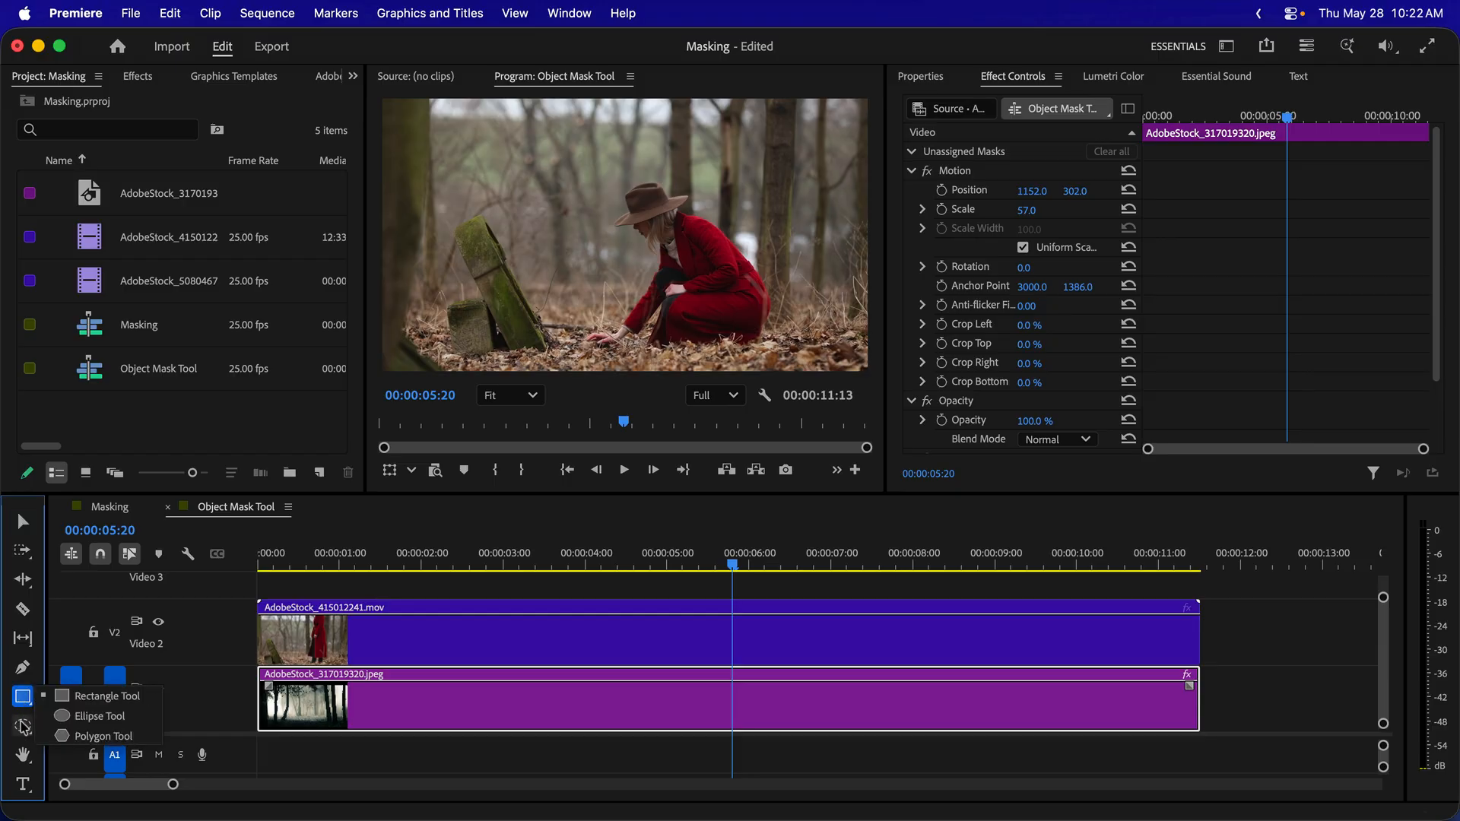
left_click(24, 727)
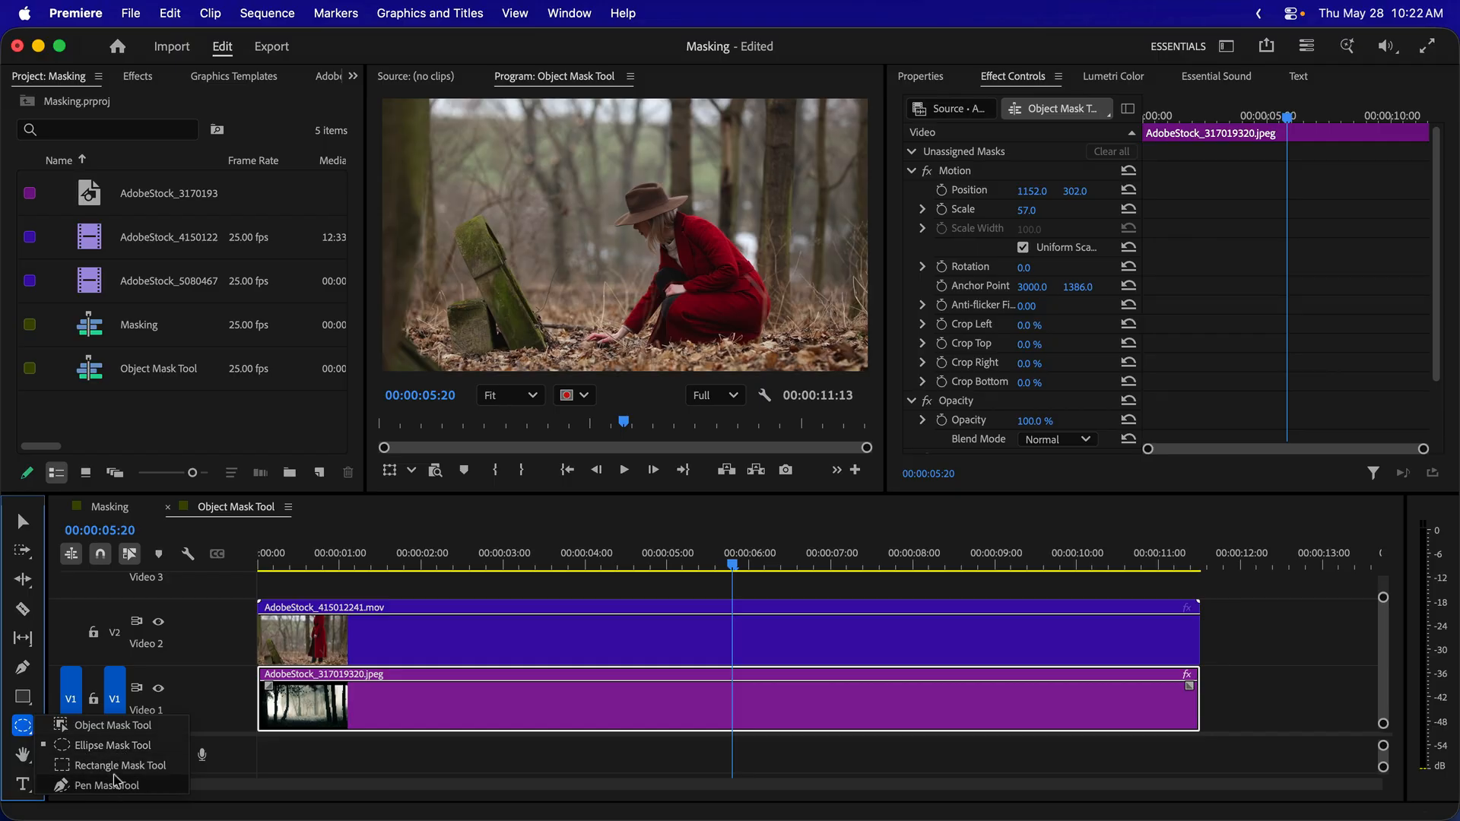
left_click(103, 727)
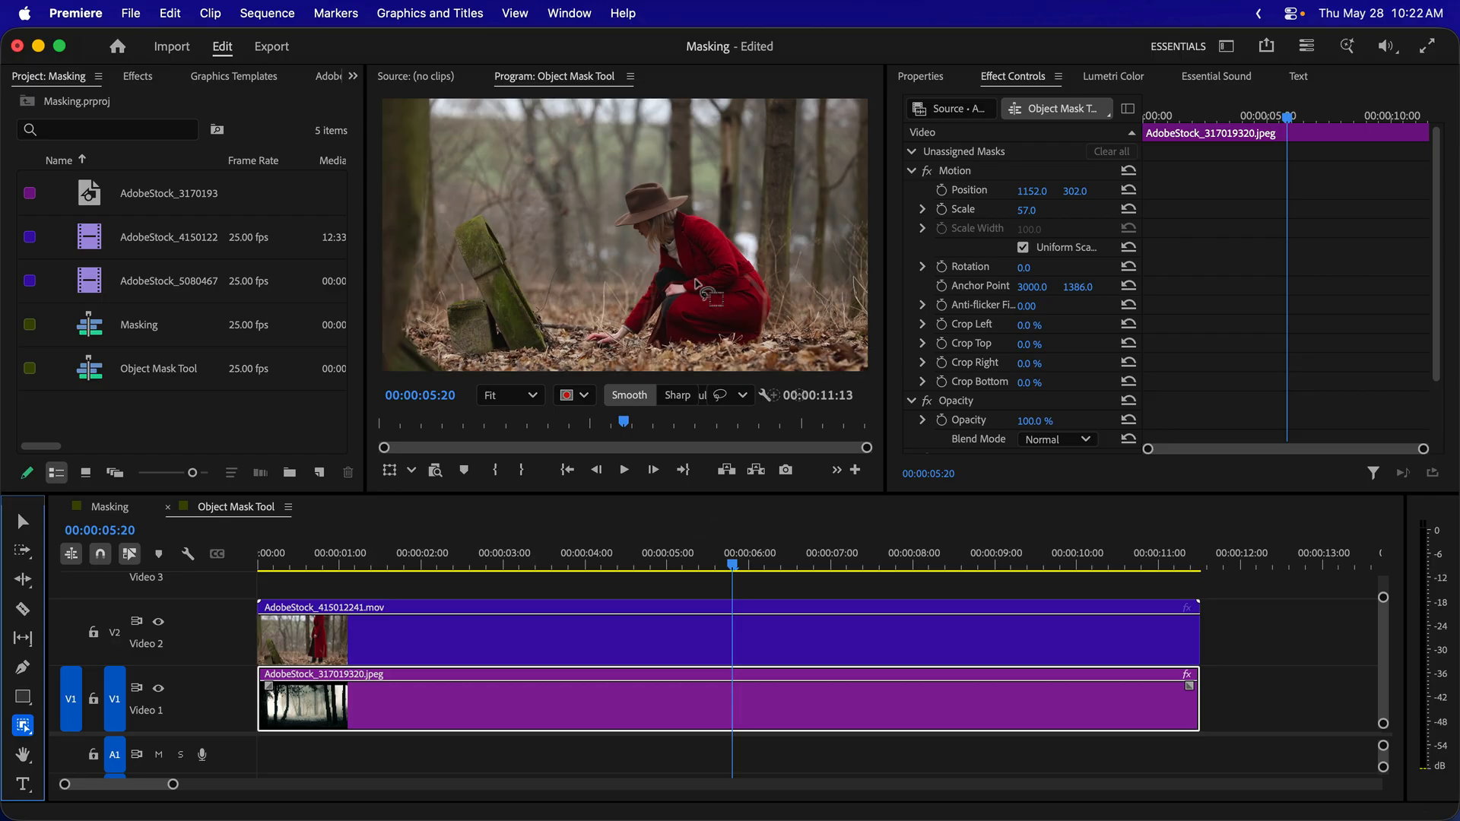
left_click(653, 649)
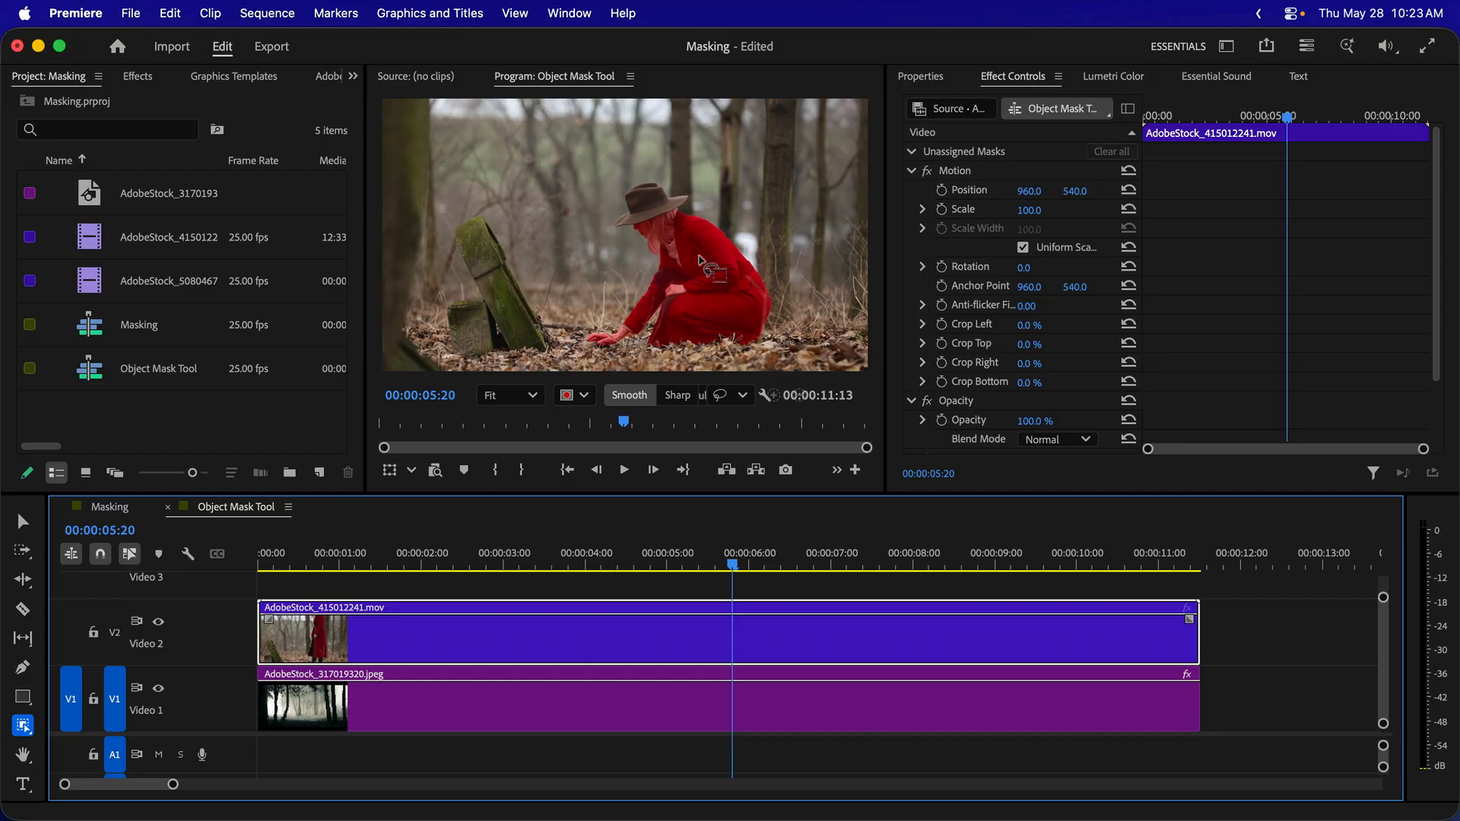
left_click(700, 260)
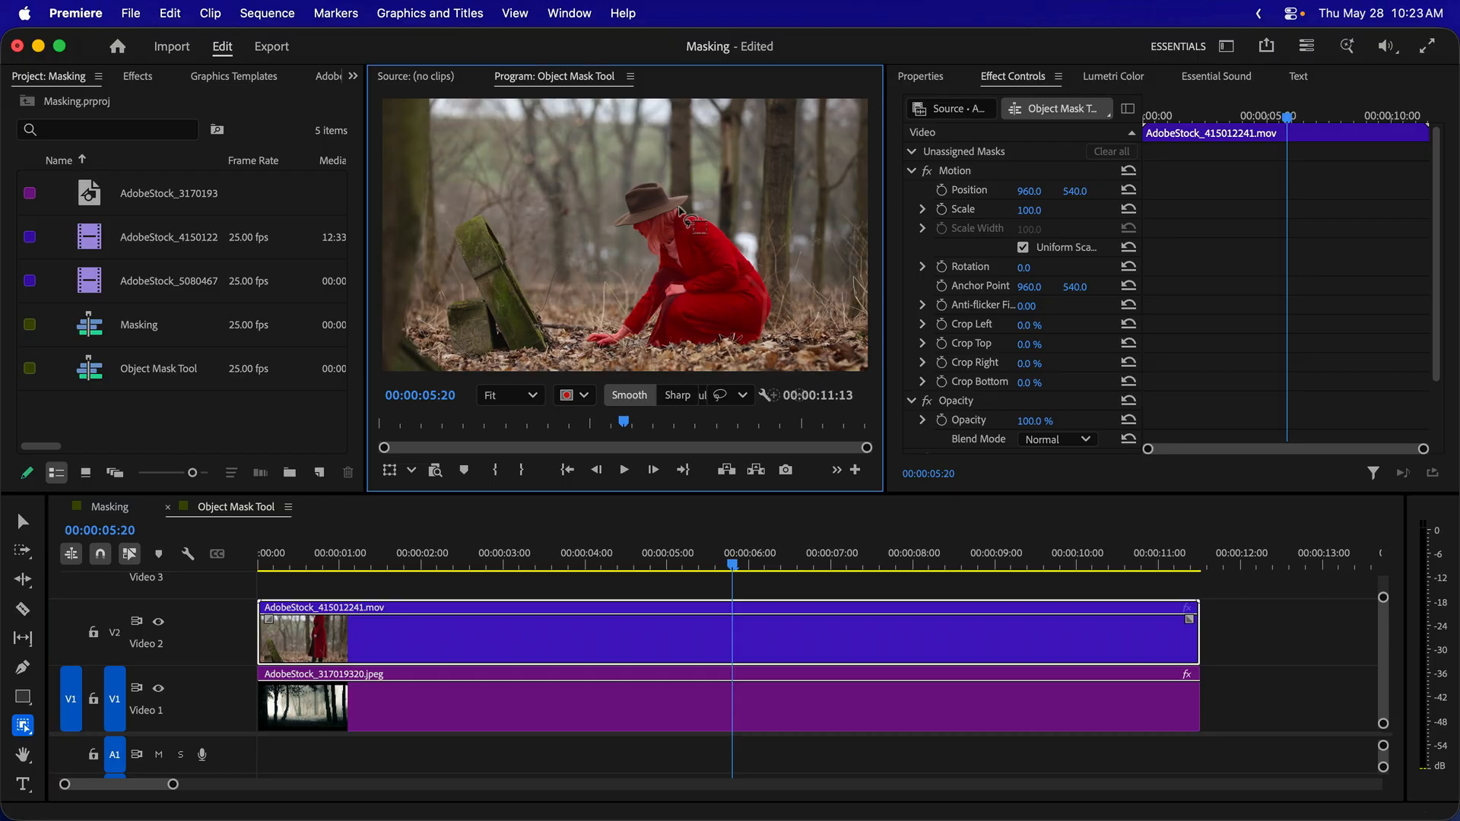
left_click(655, 206)
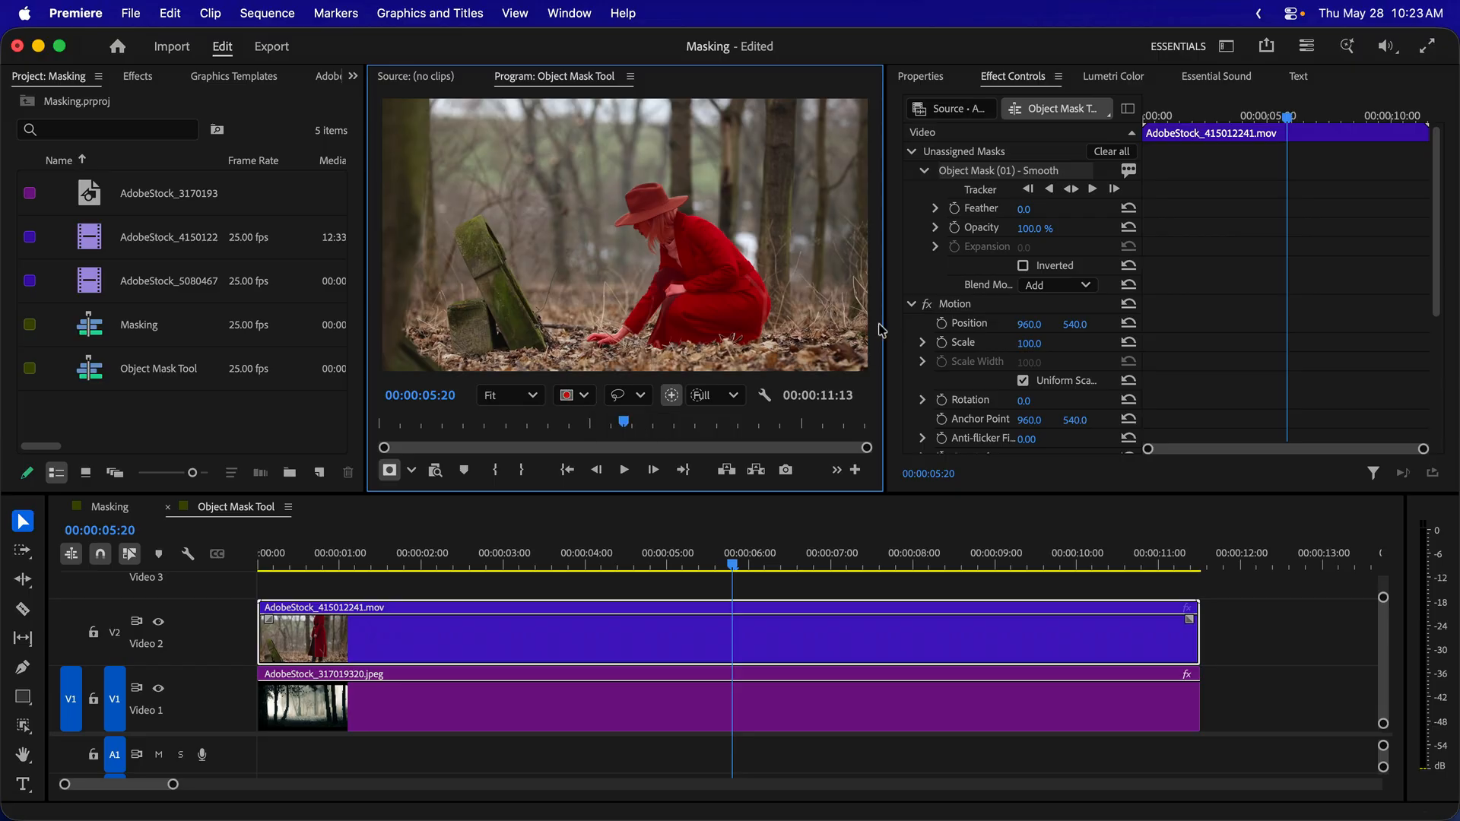
Enlarge the program preview and inspect the mask with the Green Overlay and the Black & White overlay
left_click_drag(886, 330, 1013, 330)
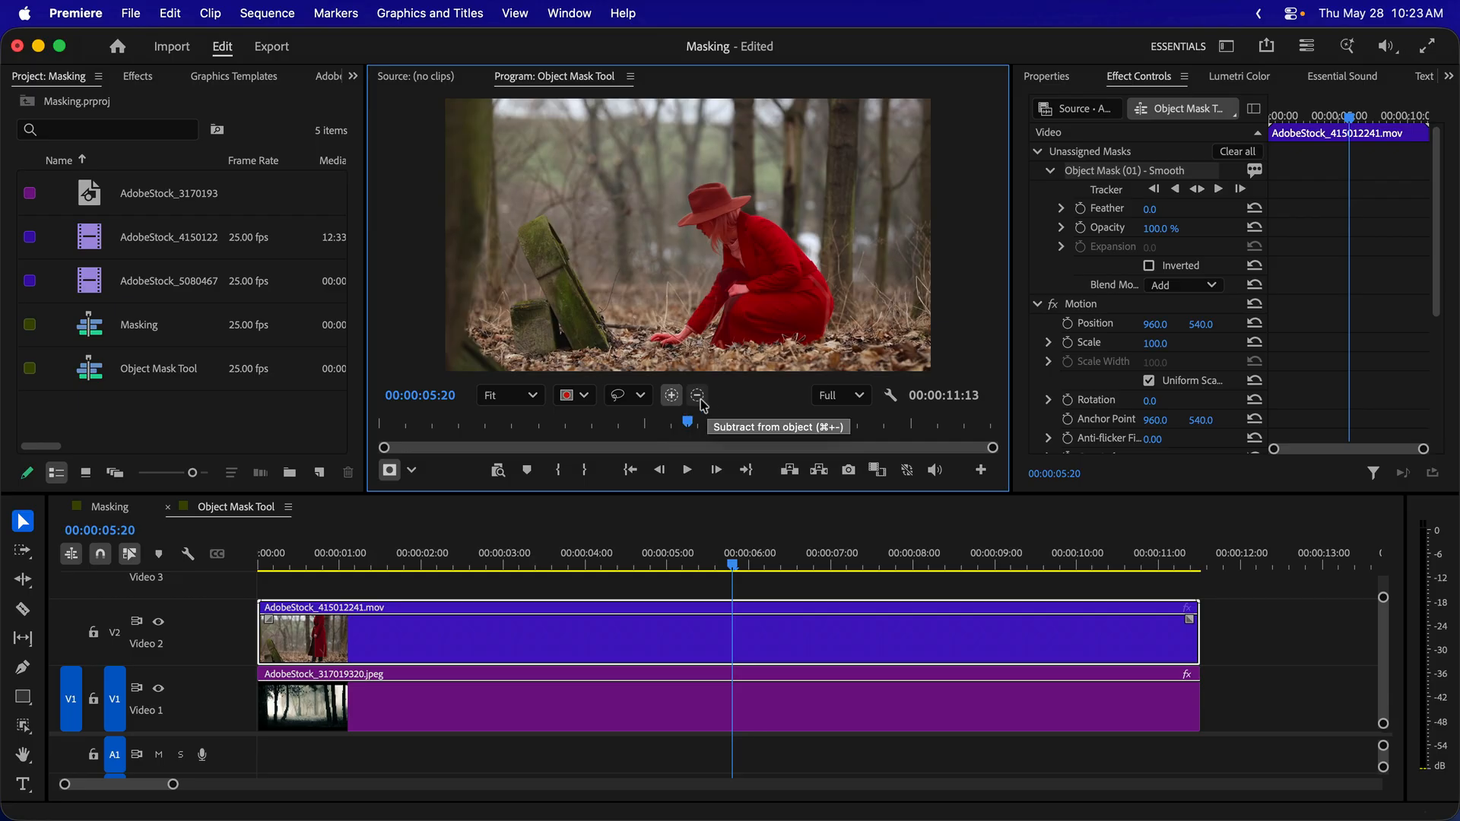
left_click(641, 397)
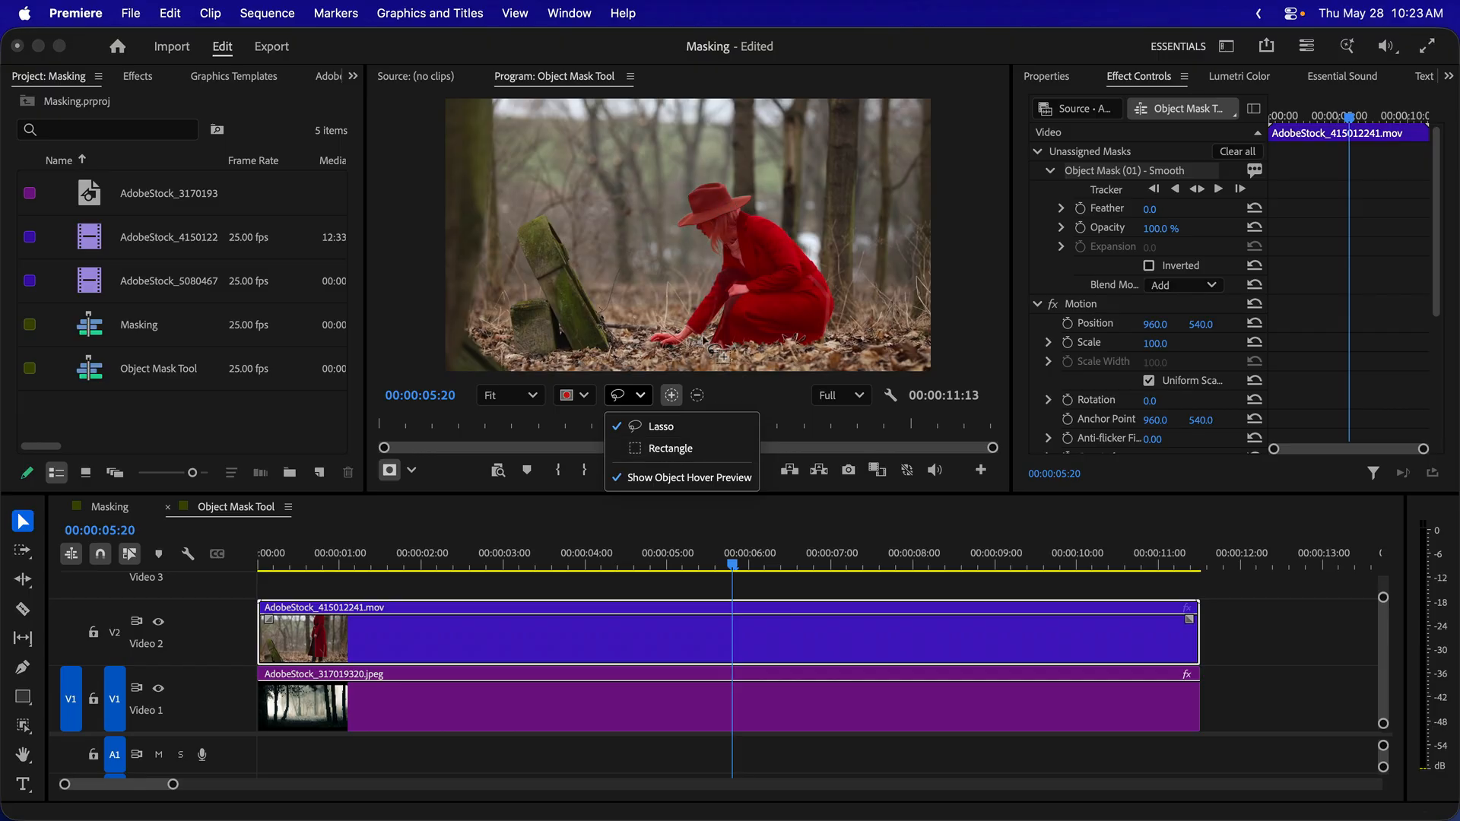
left_click(586, 396)
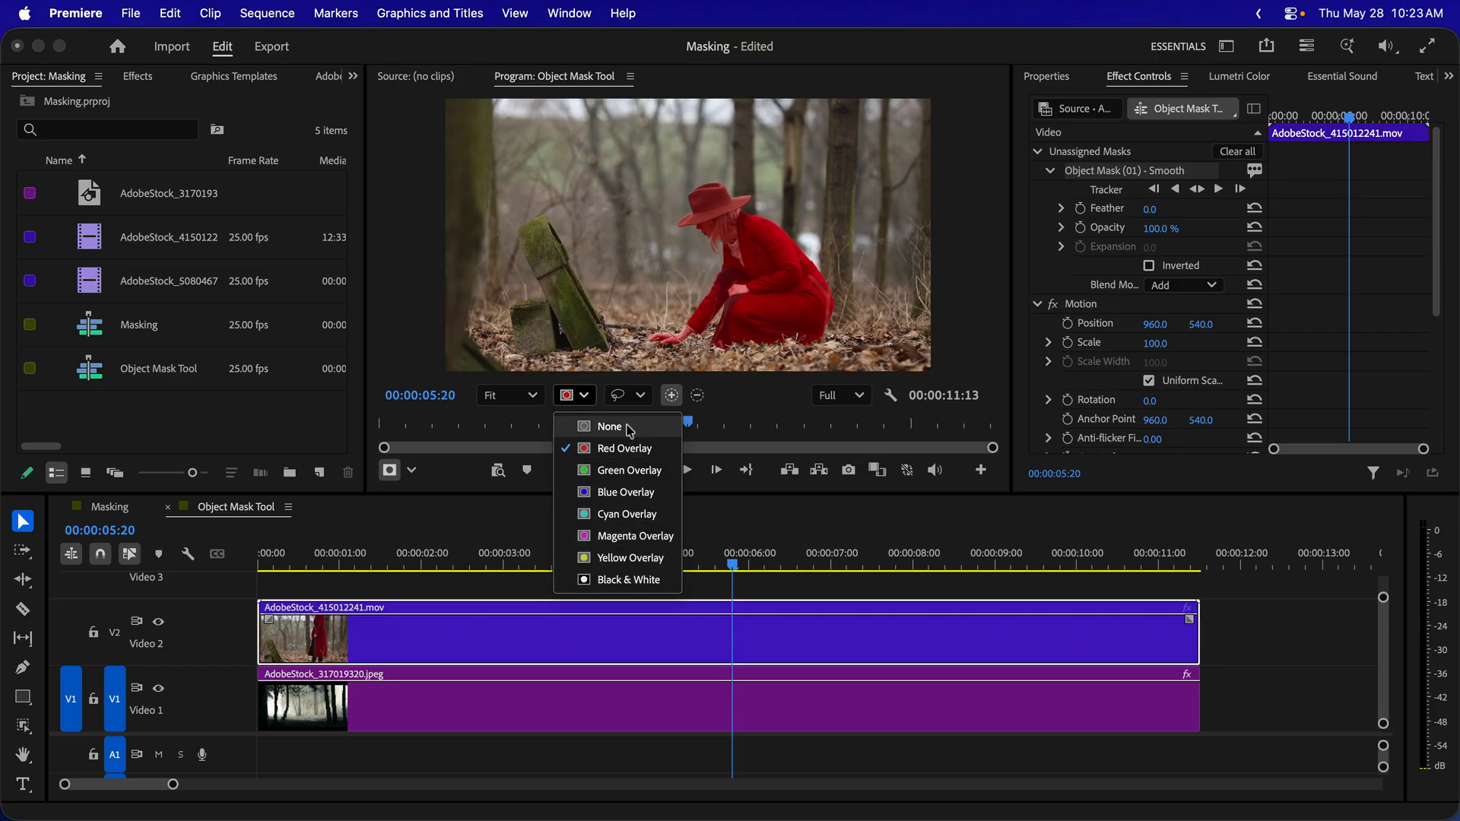
left_click(639, 470)
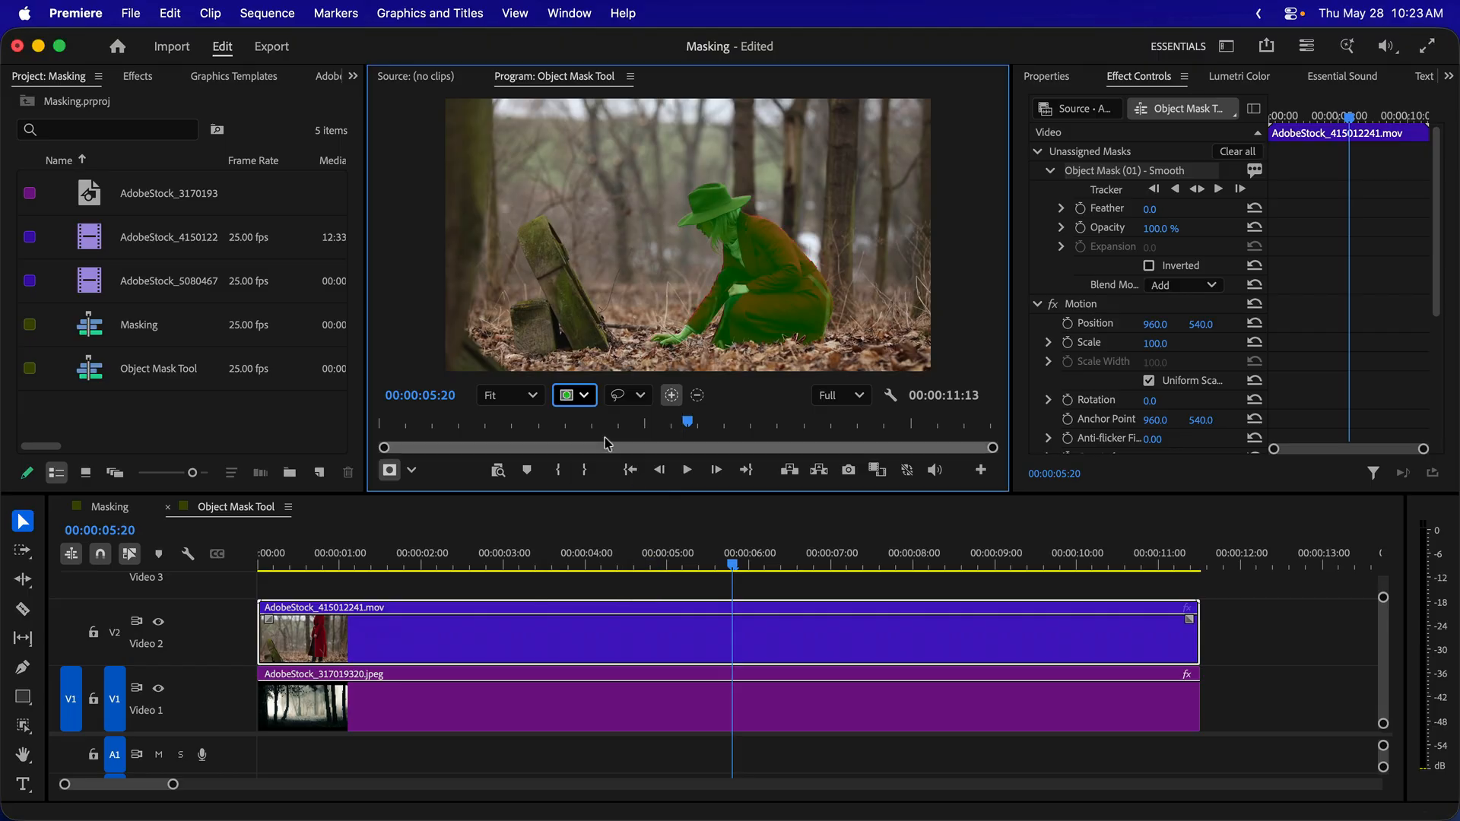
left_click(582, 396)
left_click(619, 580)
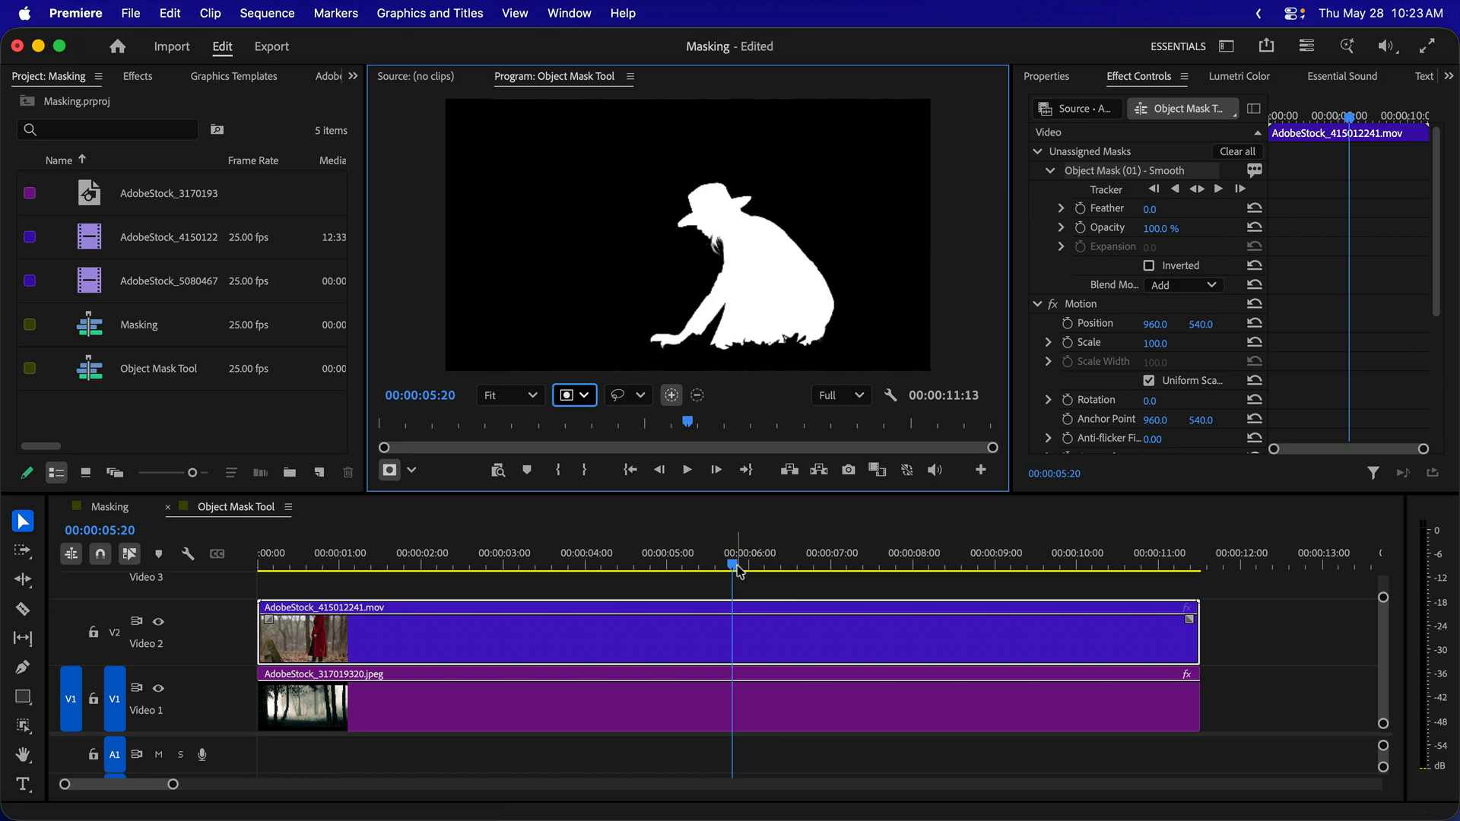
Move the playhead to 00:00:04:11 and collapse the clip's Motion and Opacity effect settings
left_click_drag(738, 571, 625, 592)
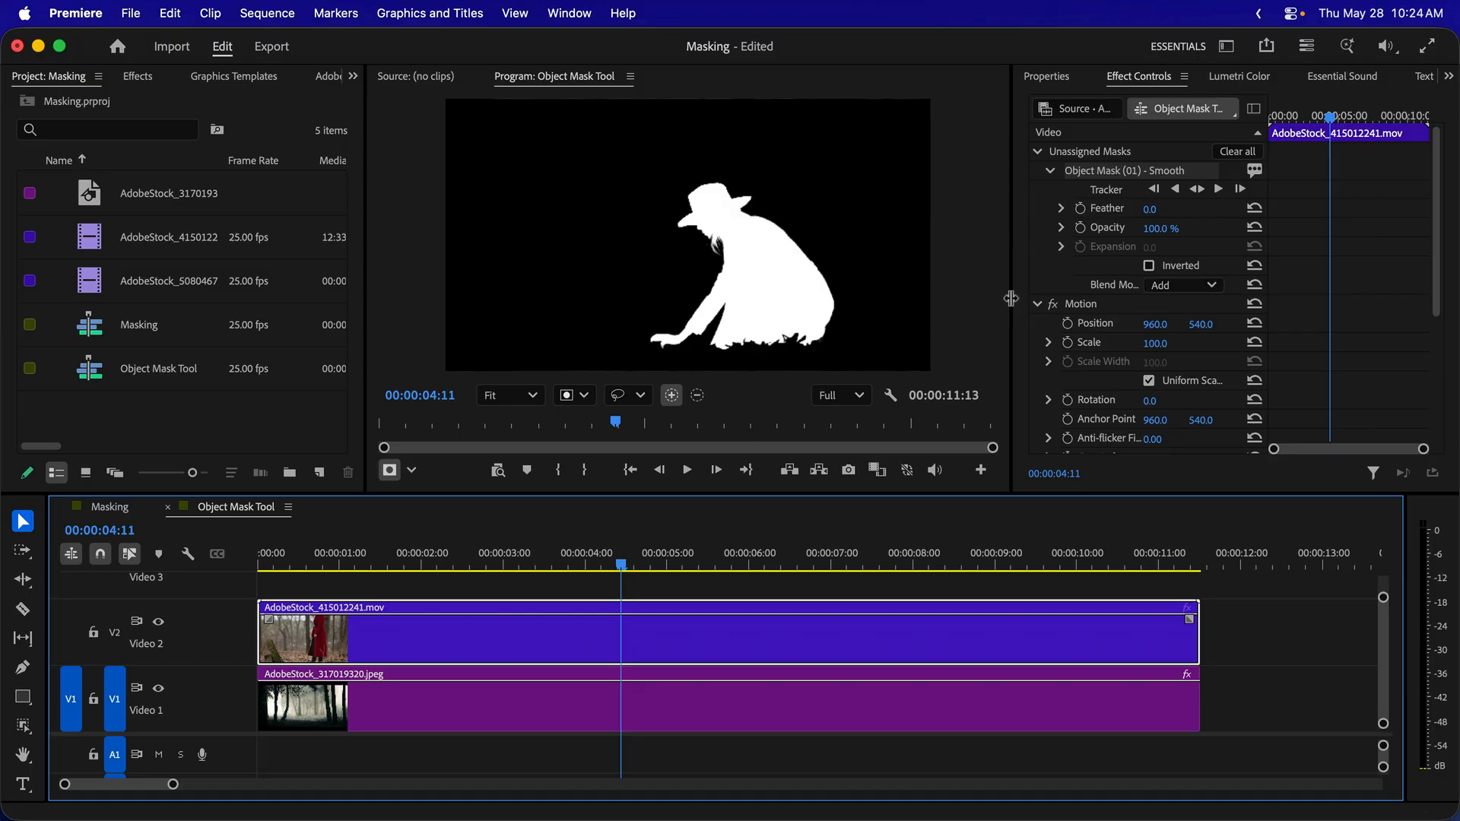
left_click_drag(1010, 298, 850, 307)
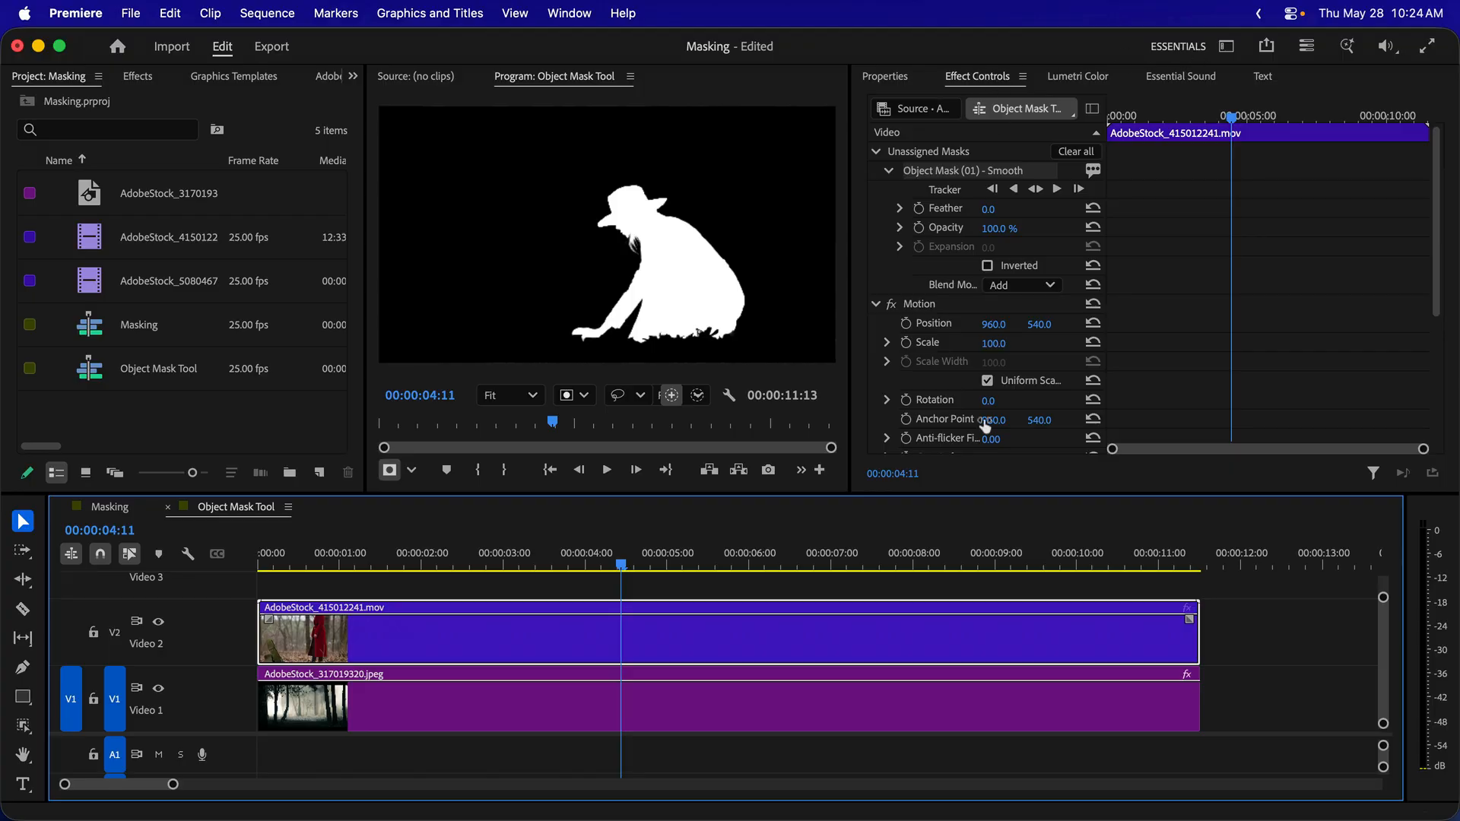
left_click(888, 77)
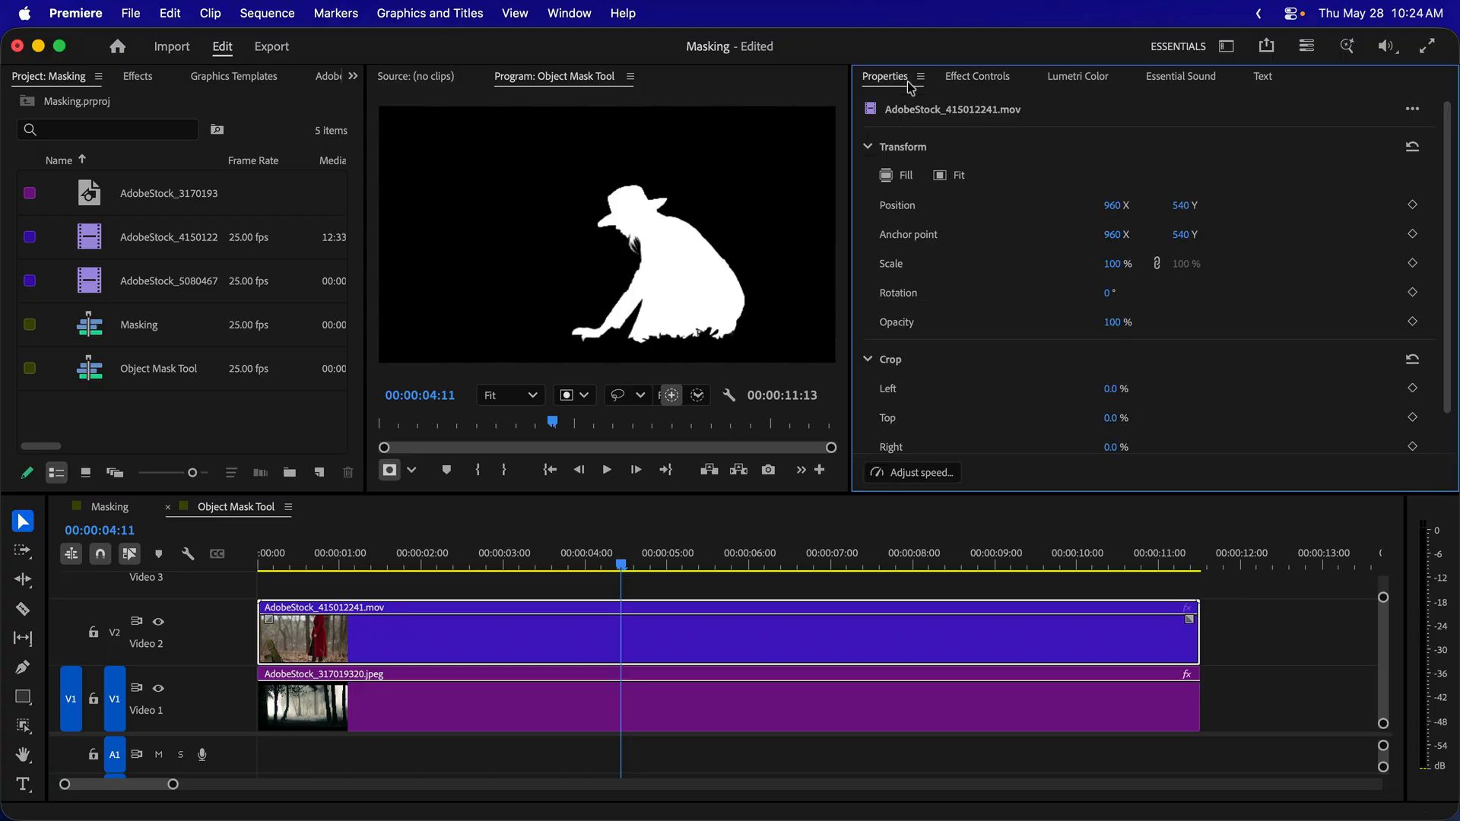
left_click(975, 76)
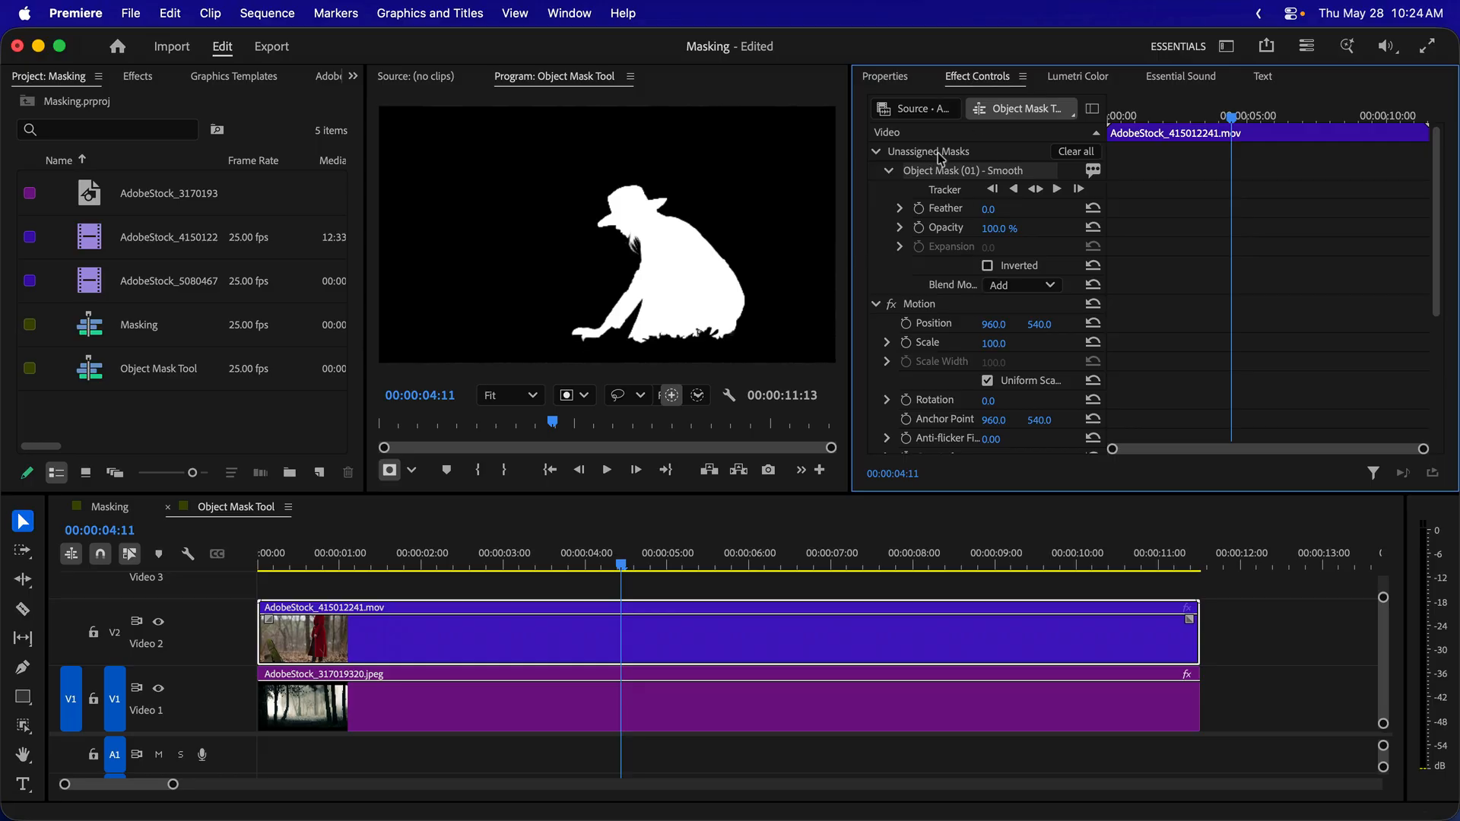
left_click(874, 303)
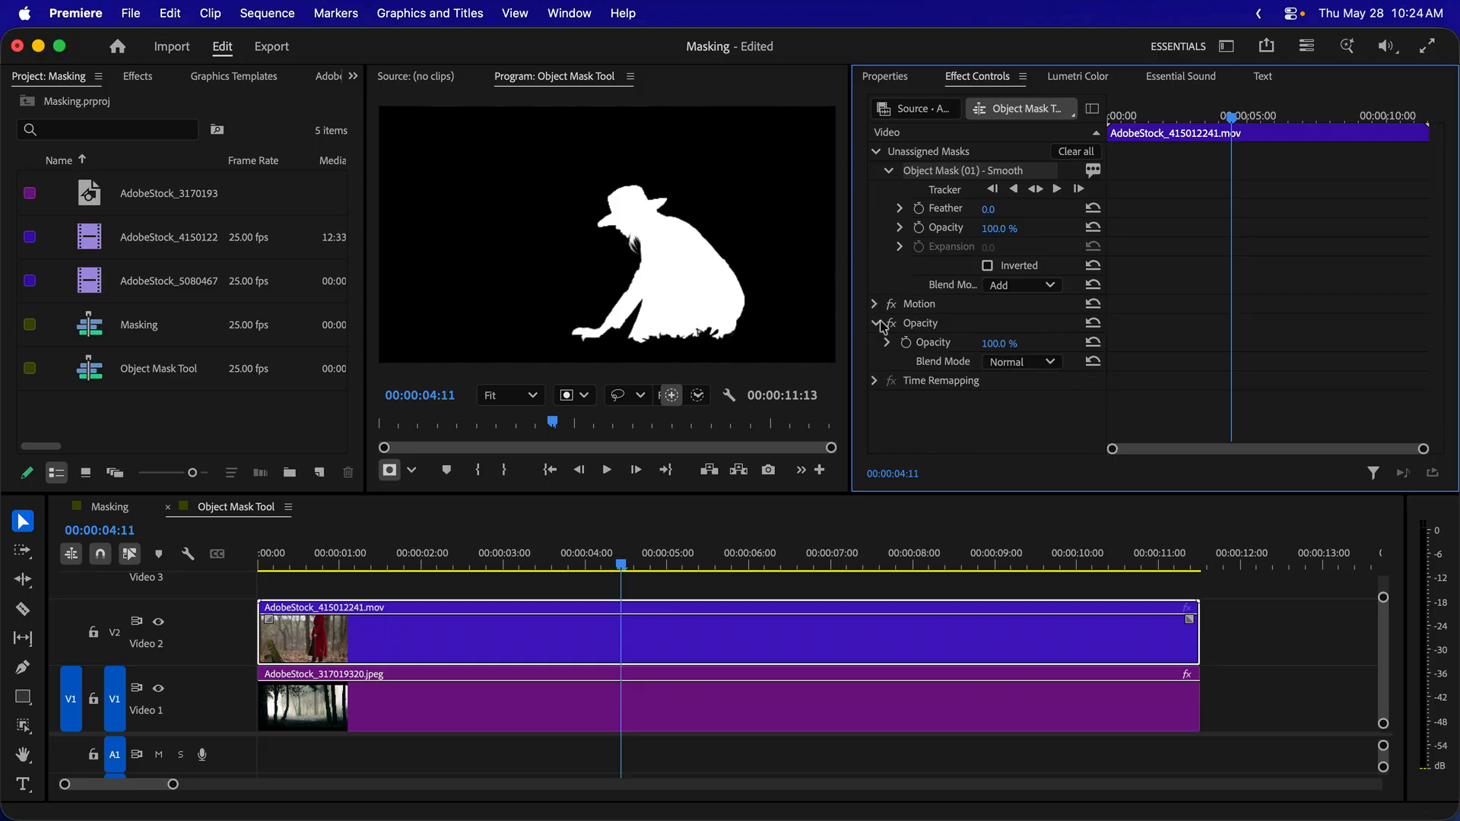
left_click(874, 323)
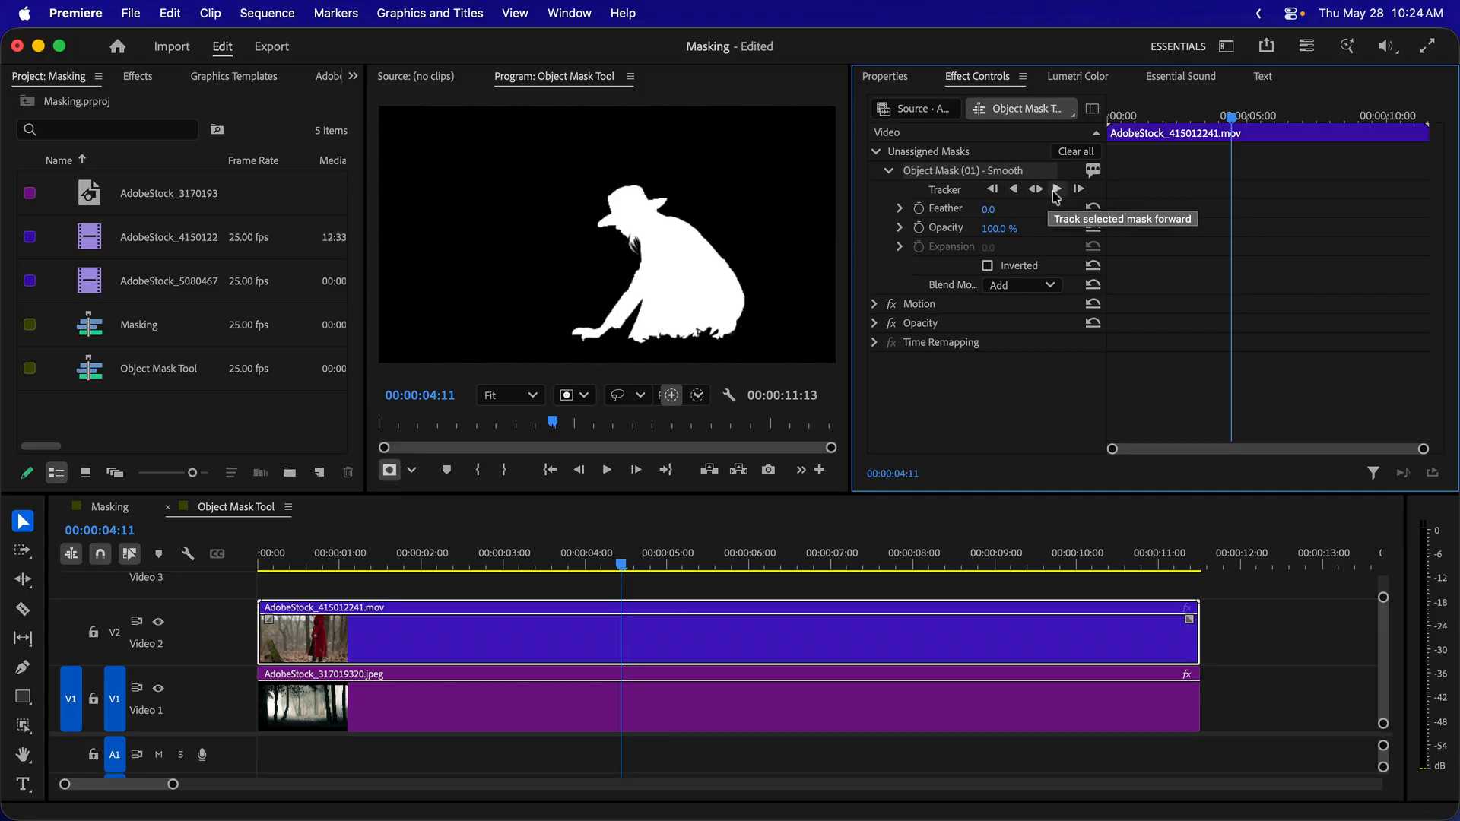
Track the object mask backward to the clip's start, and forward to its end from within the tracked range
left_click(1015, 190)
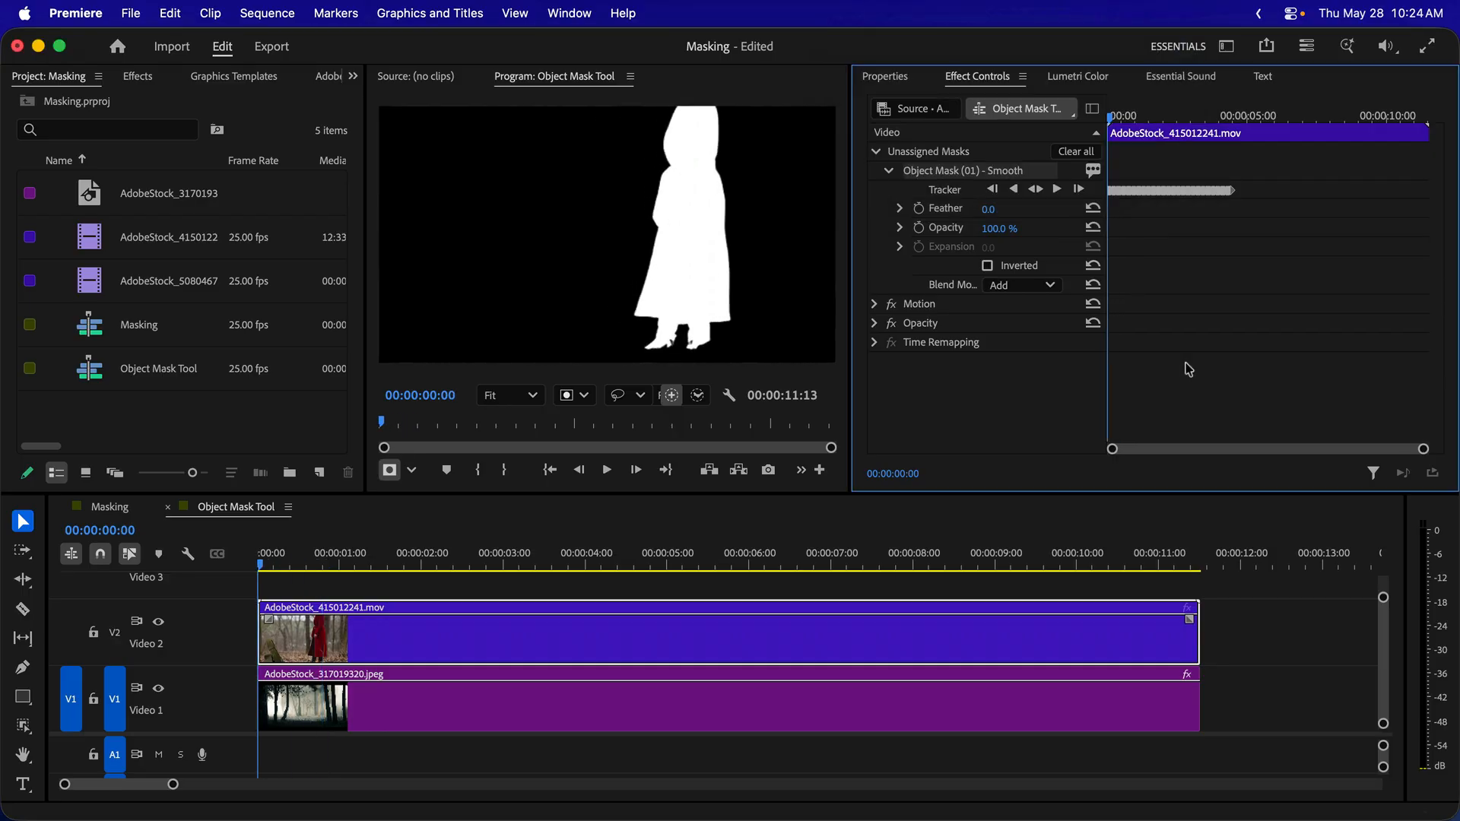
left_click(1235, 121)
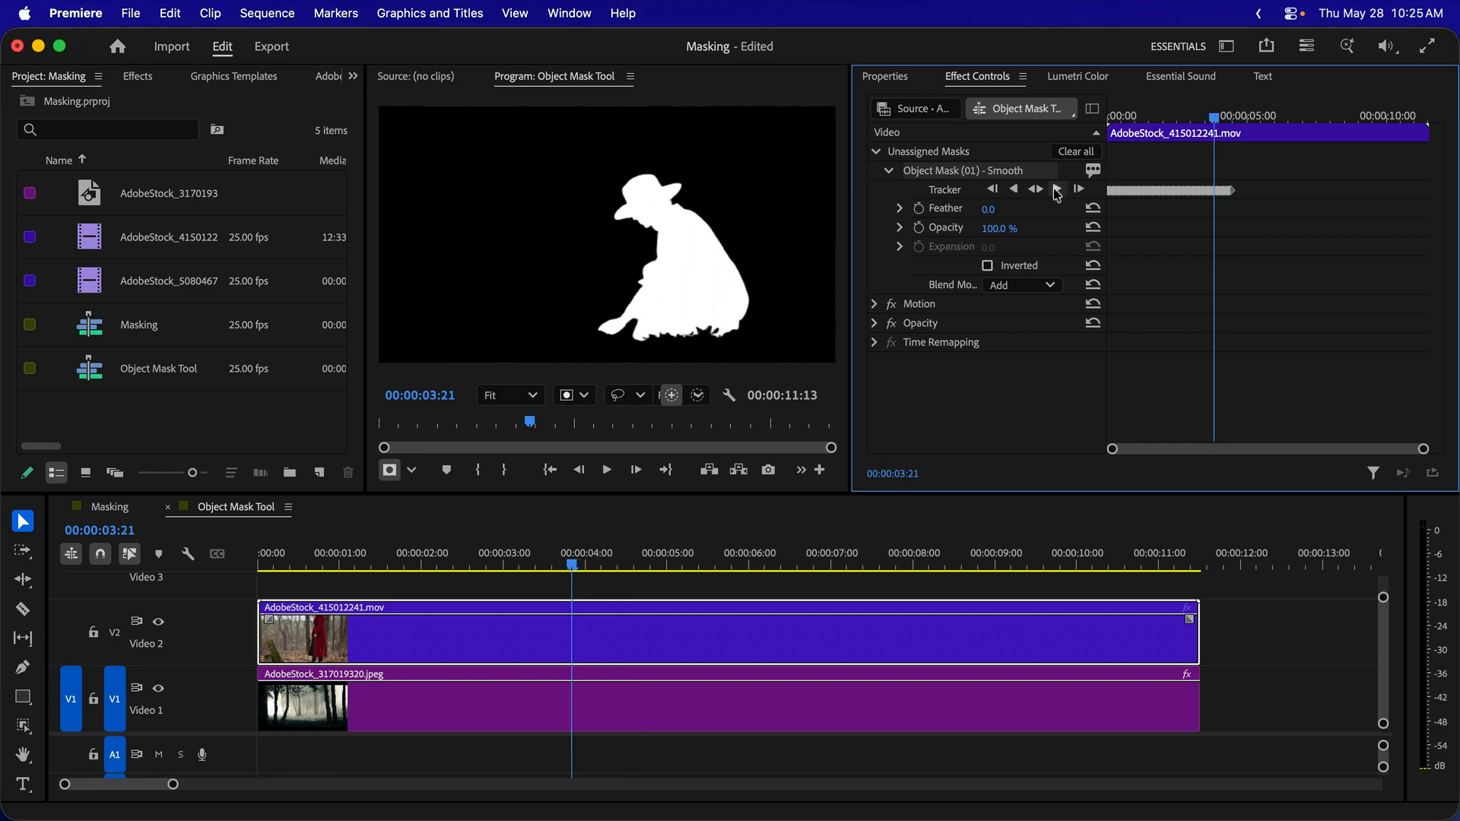
left_click(1057, 189)
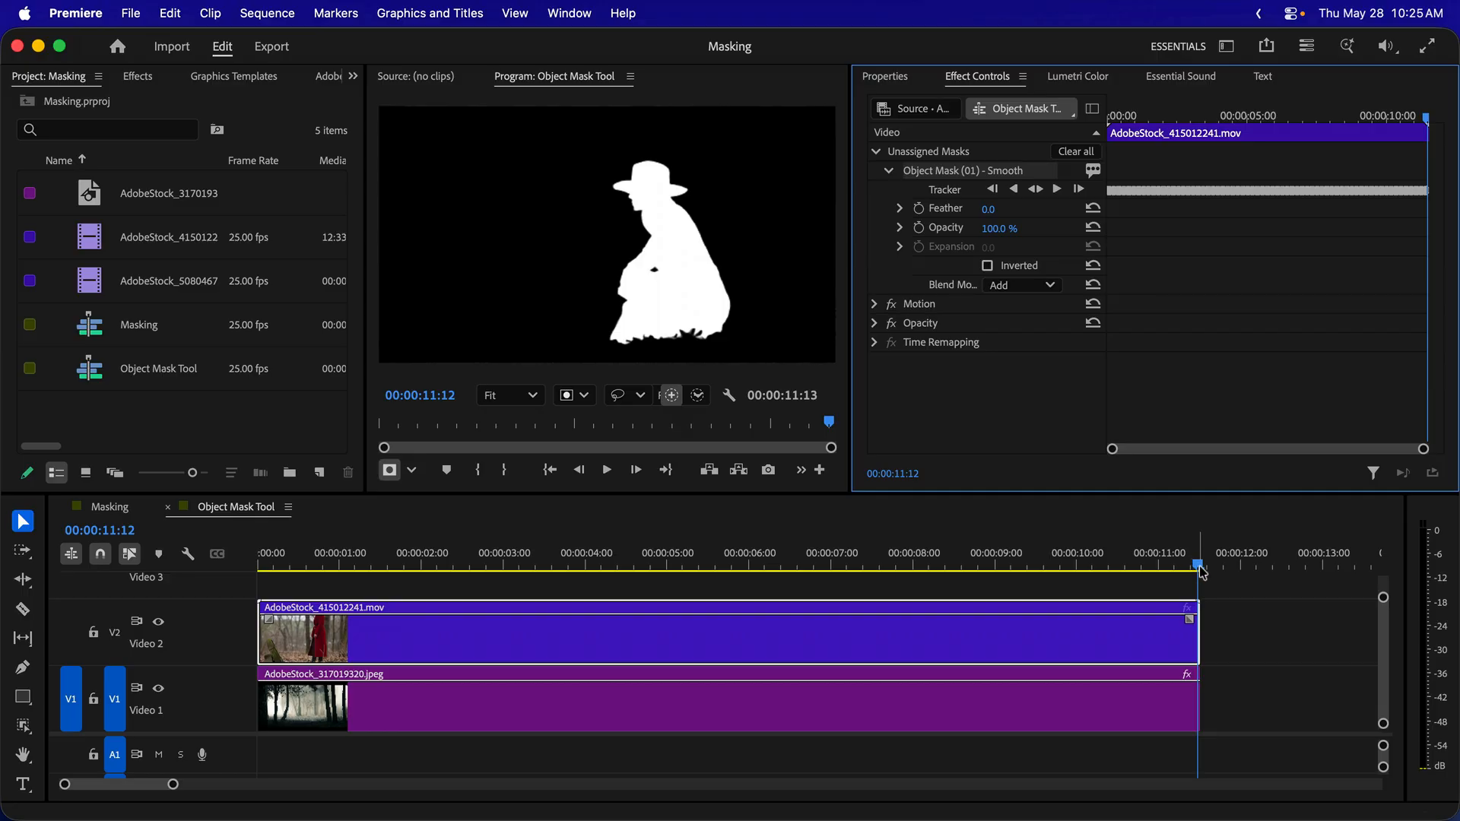
Switch the mask display to Red Overlay and scrub through the clip to check the tracking
left_click_drag(1200, 569, 365, 522)
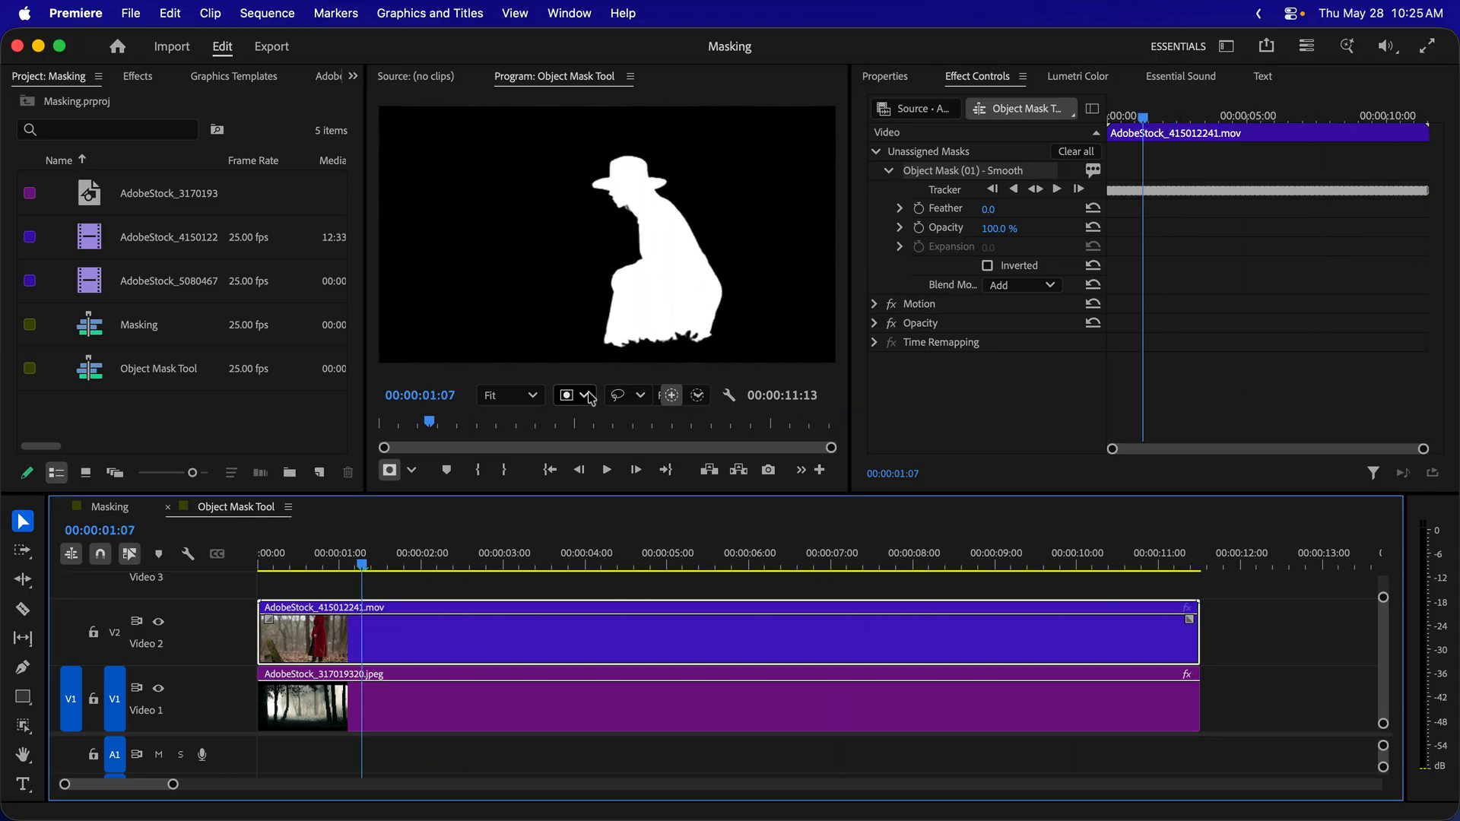
left_click(584, 395)
left_click(624, 448)
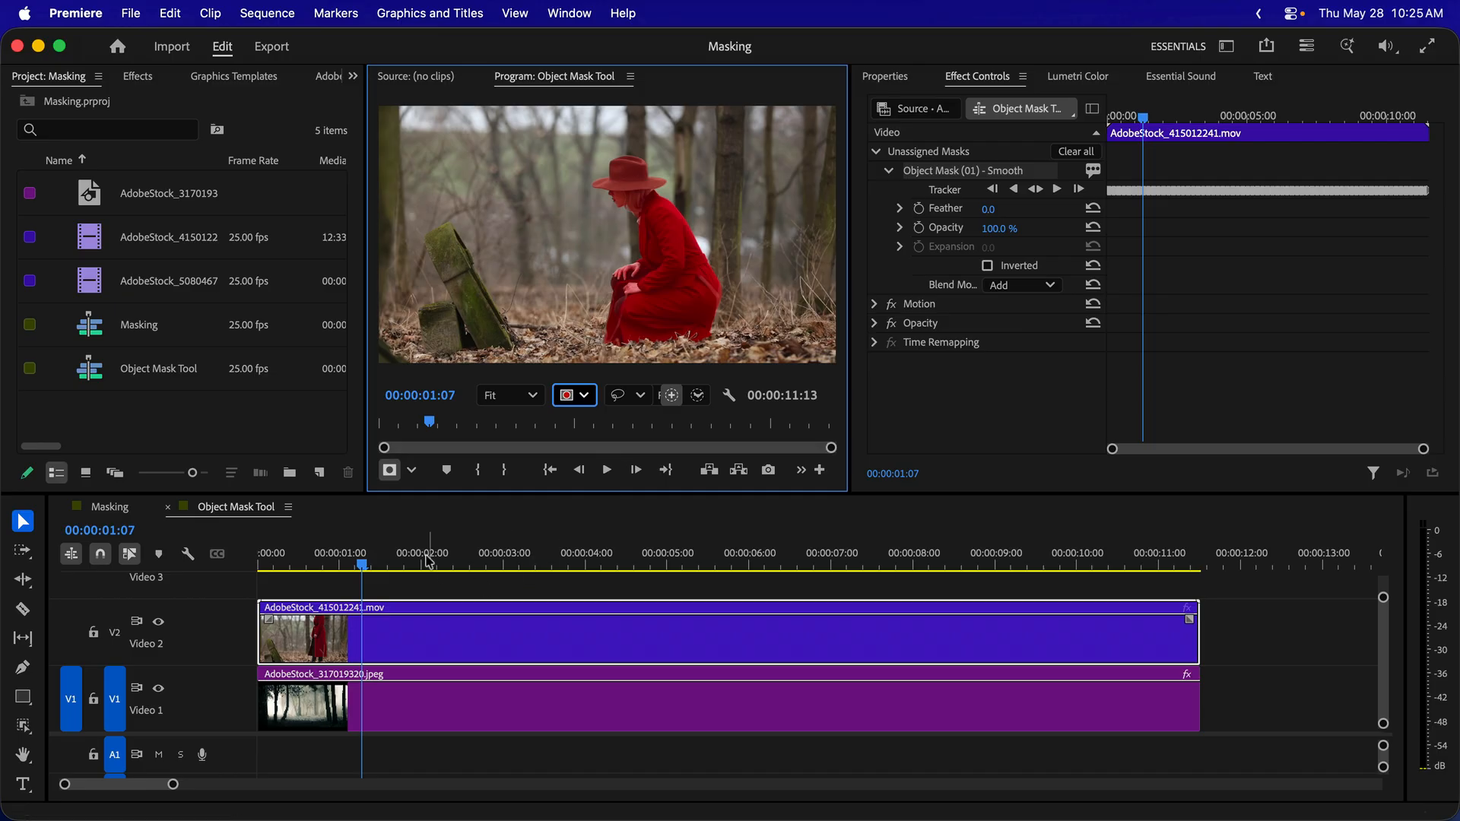
left_click_drag(362, 566, 746, 570)
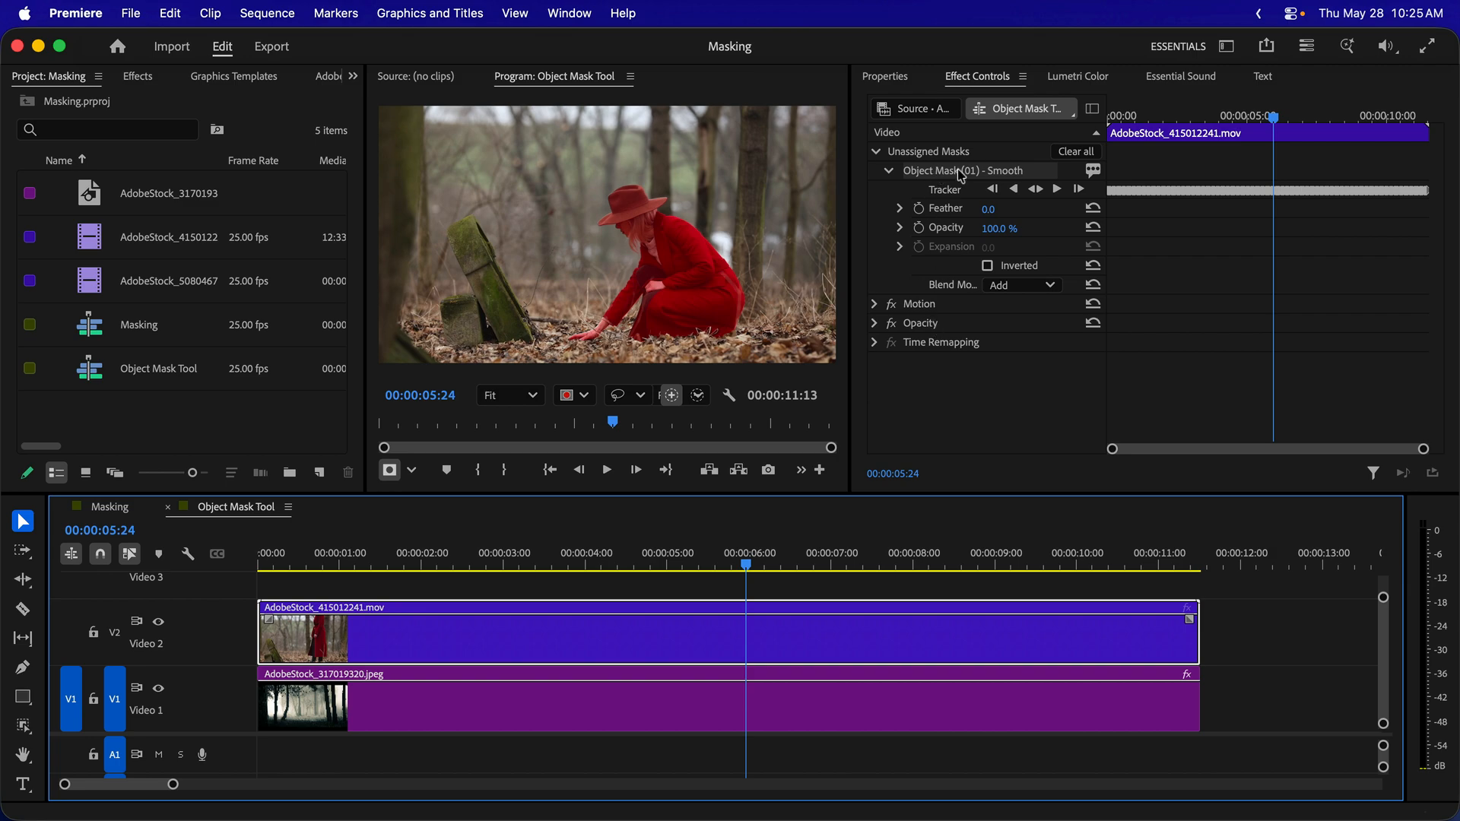
Assign the tracked object mask to the clip's Opacity effect and lock the Video 1 and Video 2 tracks
left_click_drag(960, 176, 935, 327)
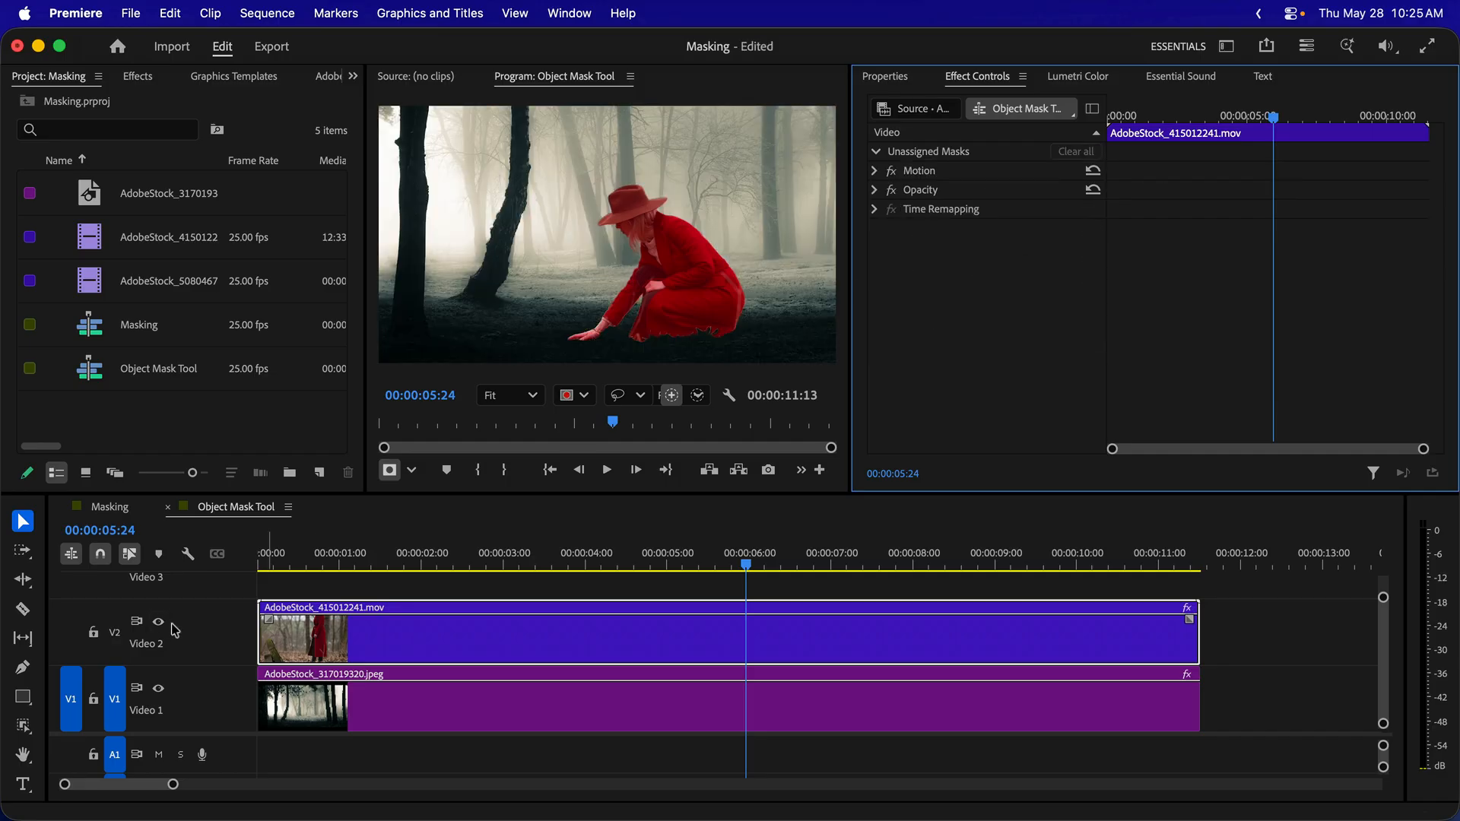
left_click(94, 634)
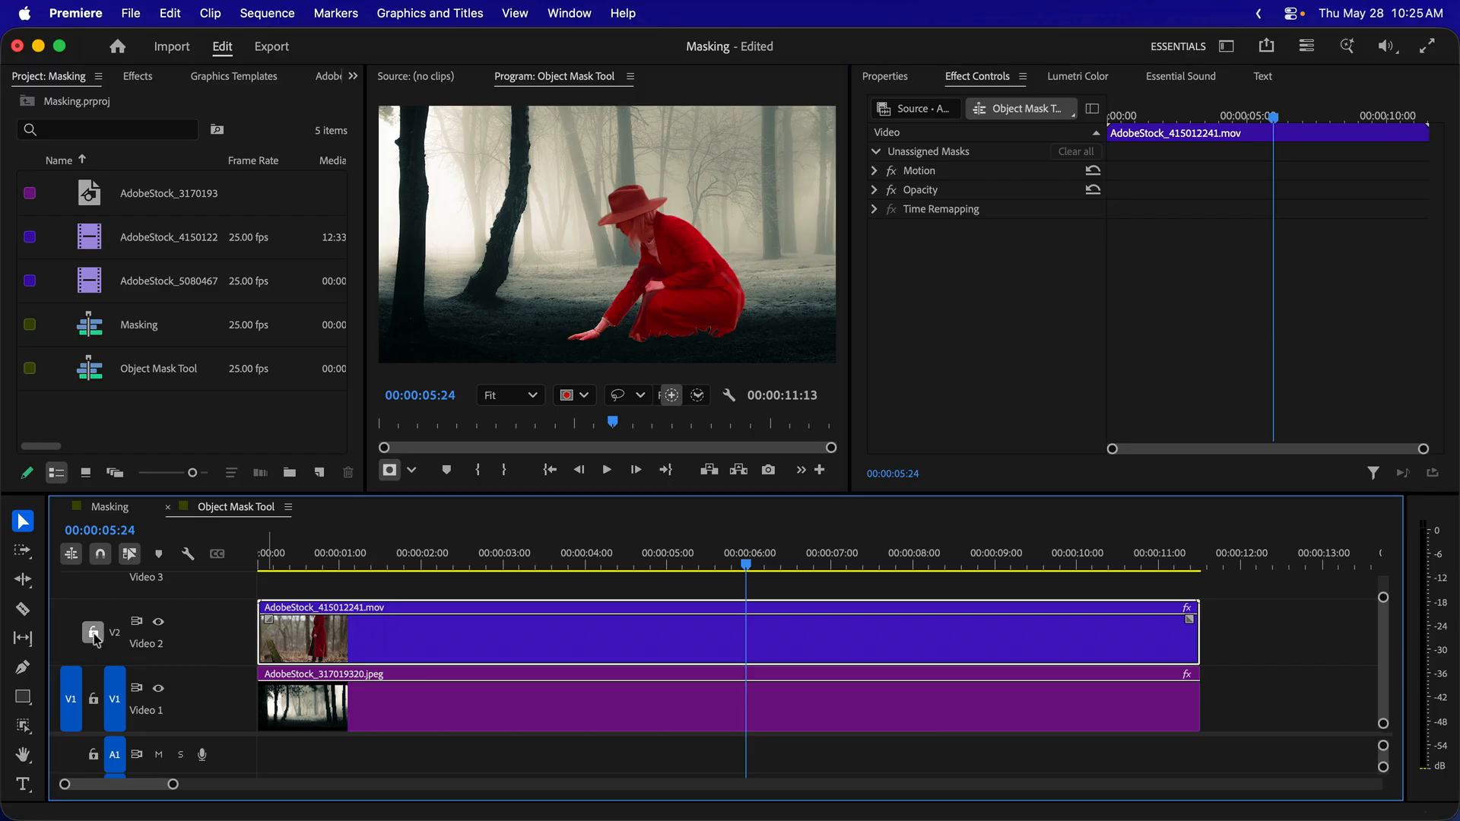
left_click(94, 700)
Return the playhead to the start of the sequence and set the mask overlay to None
left_click(653, 554)
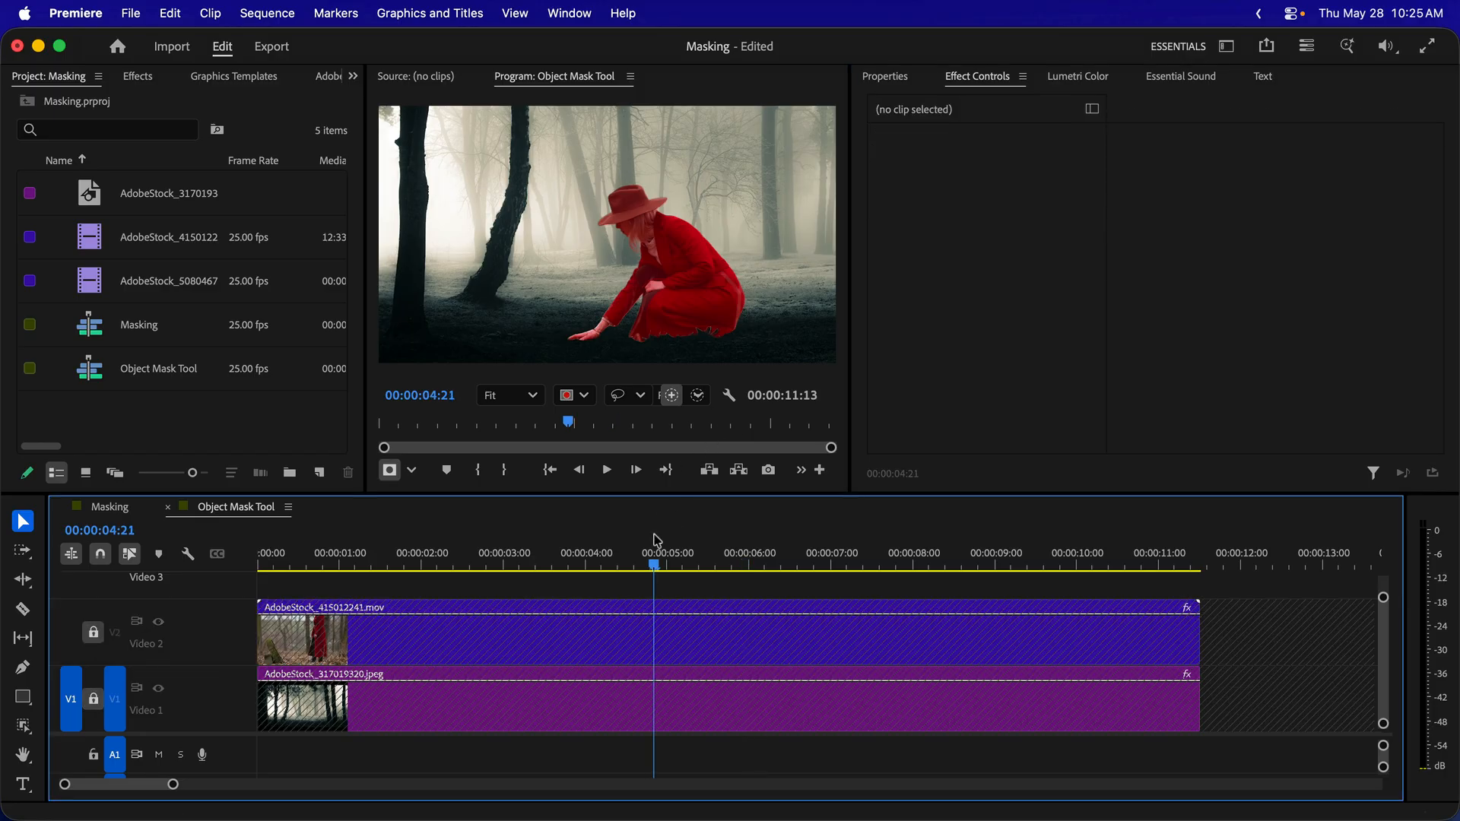
left_click_drag(652, 563, 169, 559)
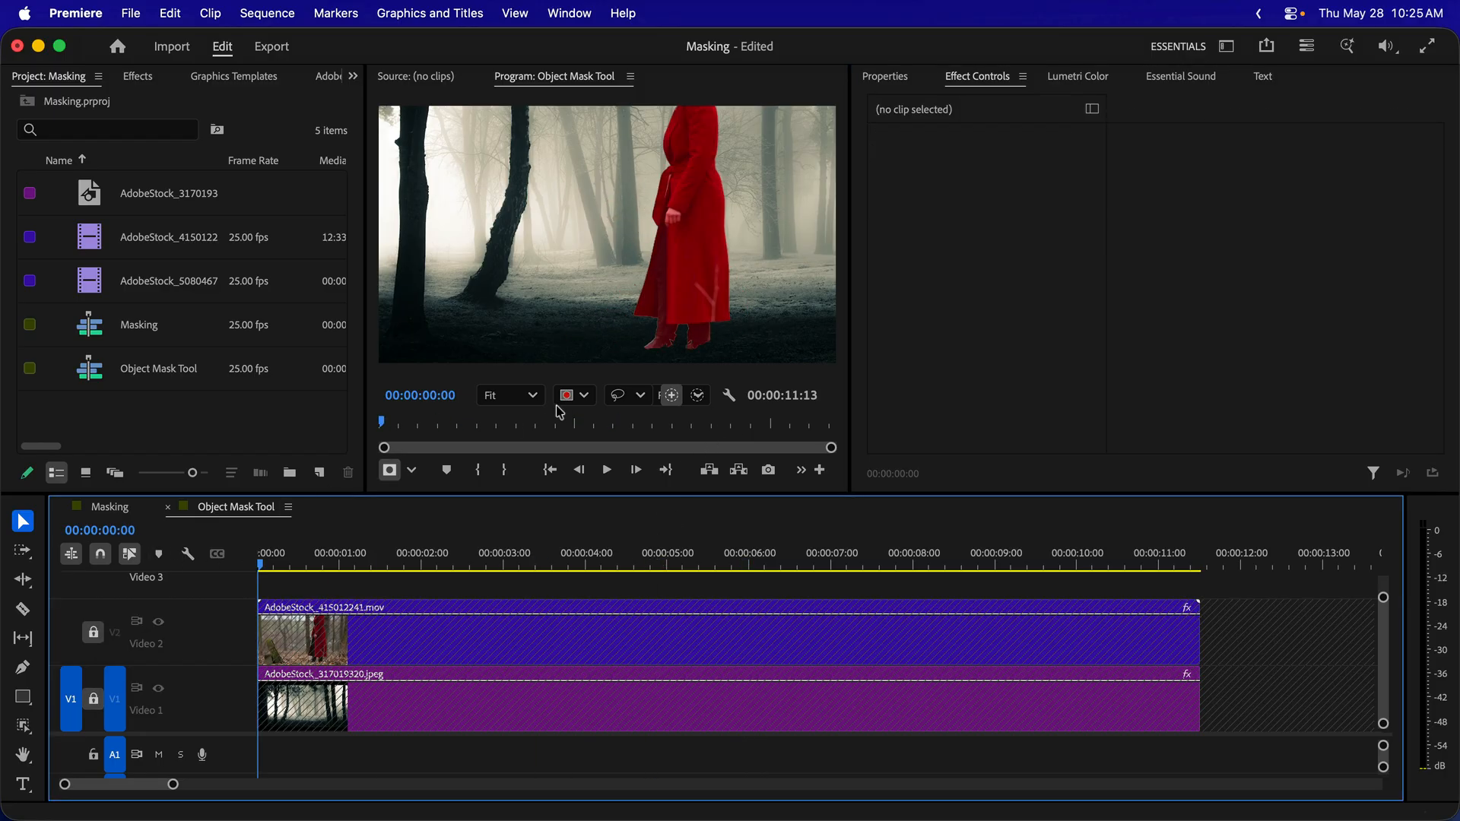
left_click(589, 398)
left_click(597, 427)
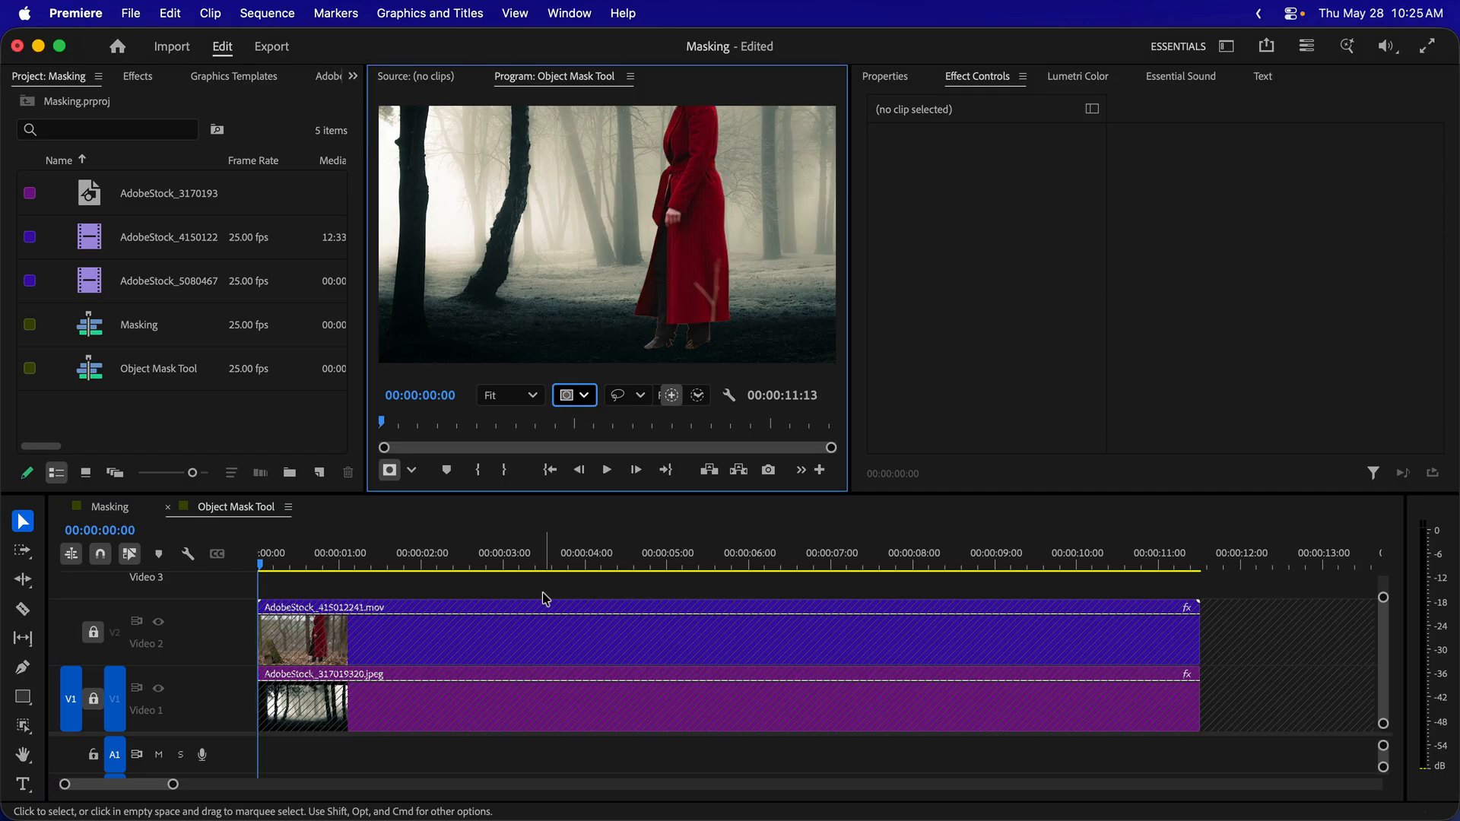
Play the composited sequence to its end and scrub back to 00:00:07:12 to review the masked woman
key("space")
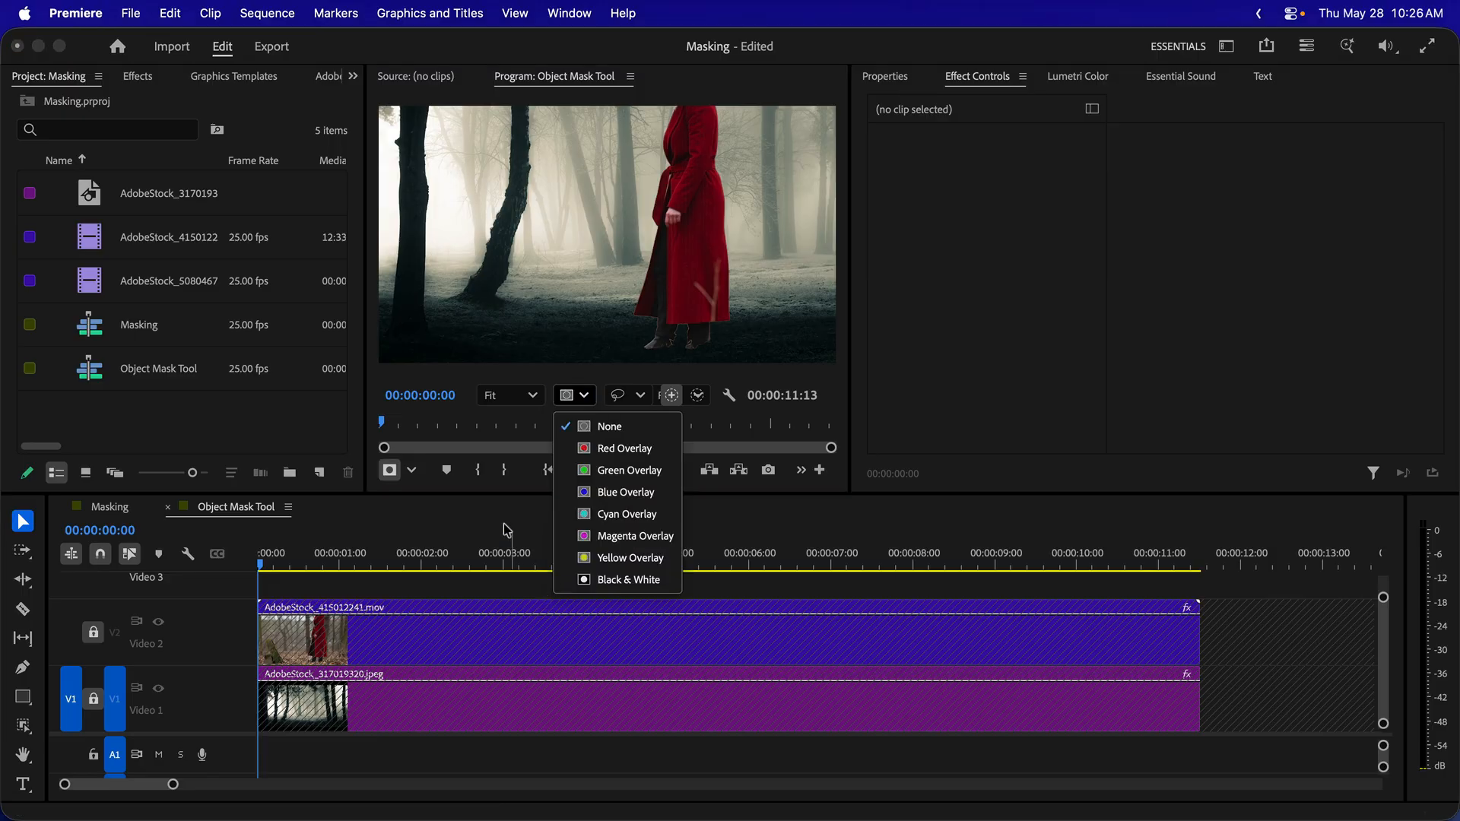
left_click(609, 515)
left_click(608, 470)
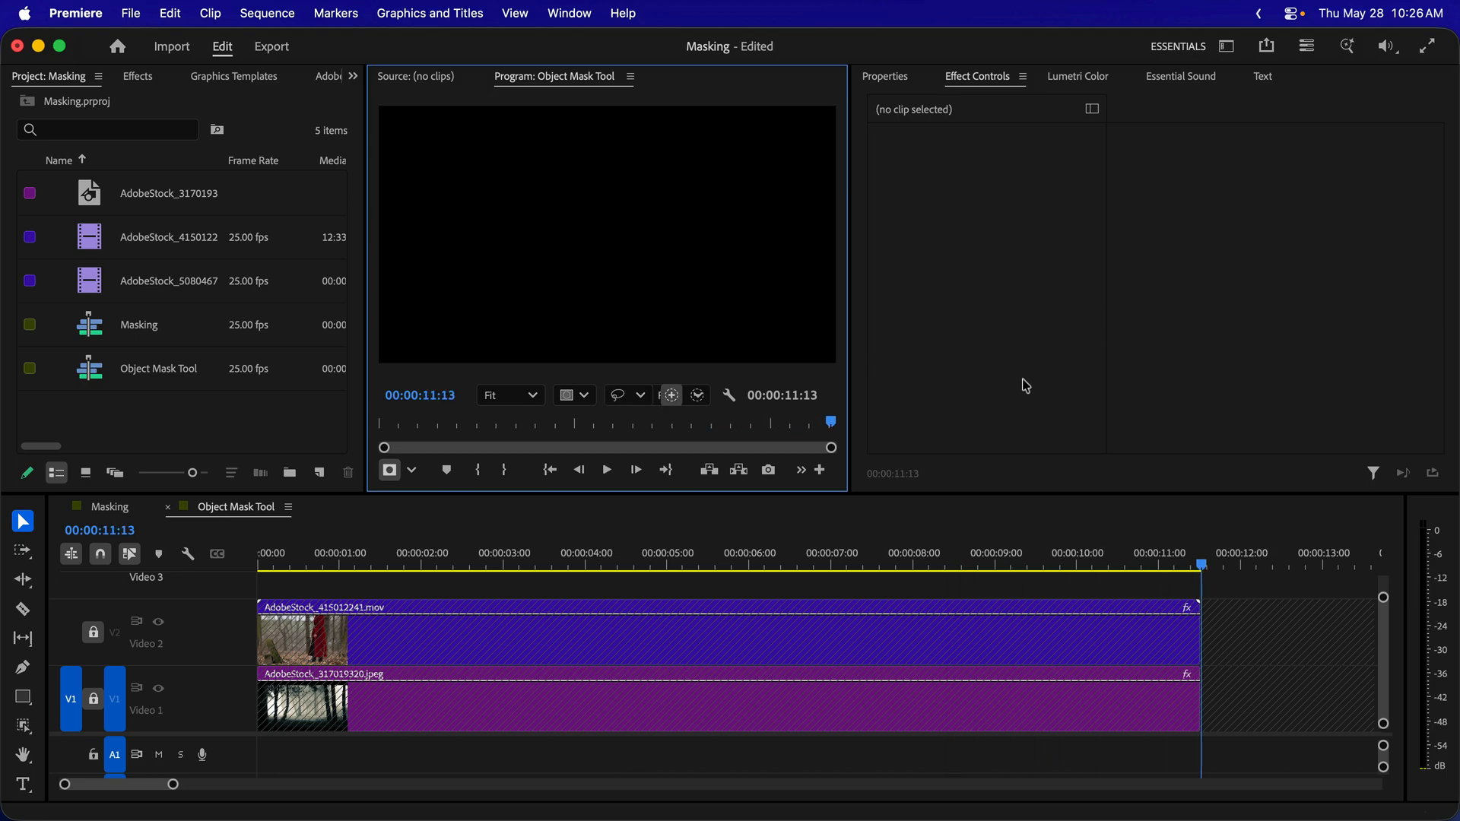
left_click_drag(962, 564, 873, 563)
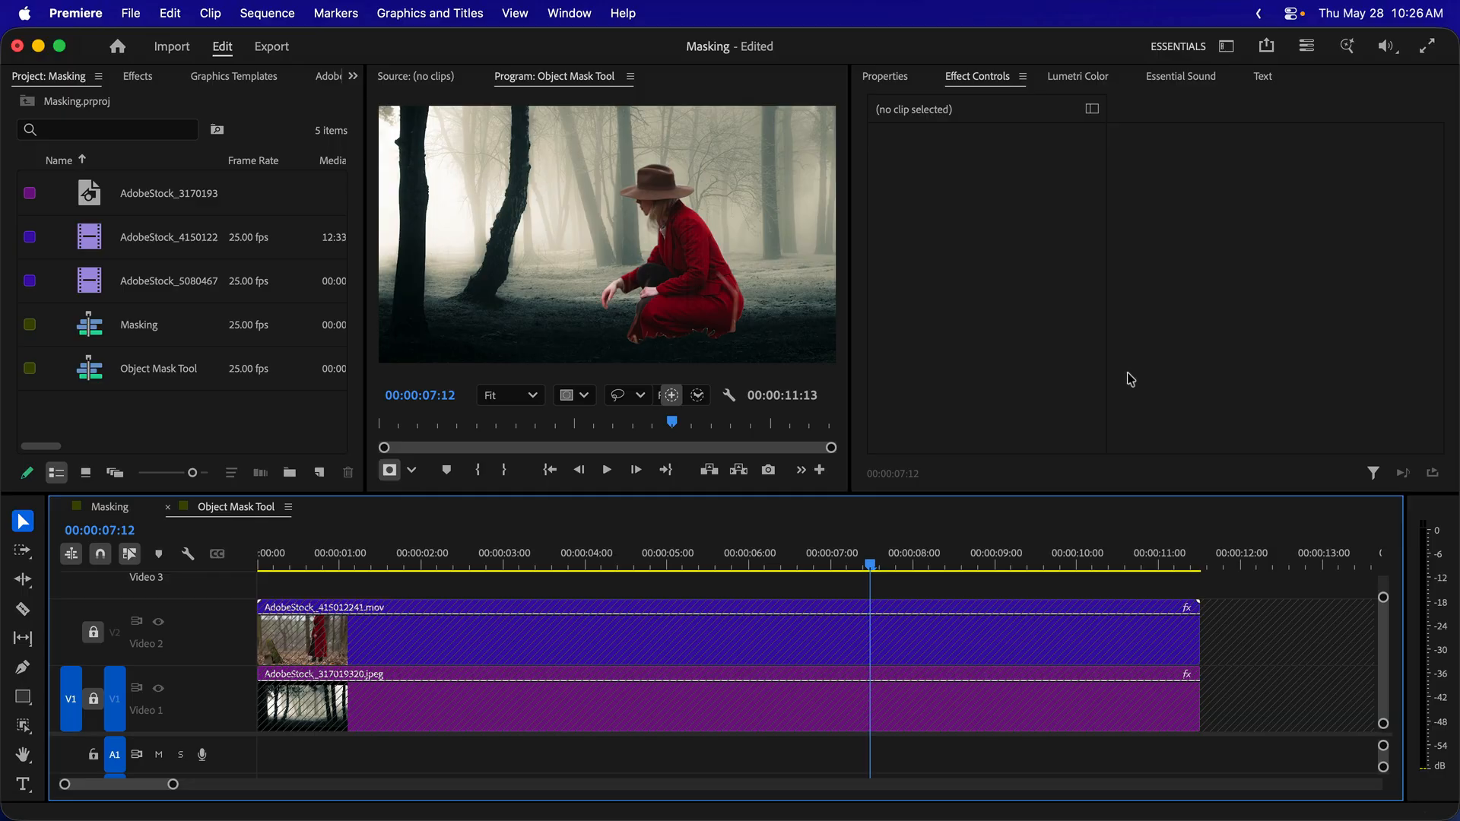
Unlock the Video 2 track and select the AdobeStock_415012241.mov clip for effect editing
left_click(93, 632)
left_click(587, 655)
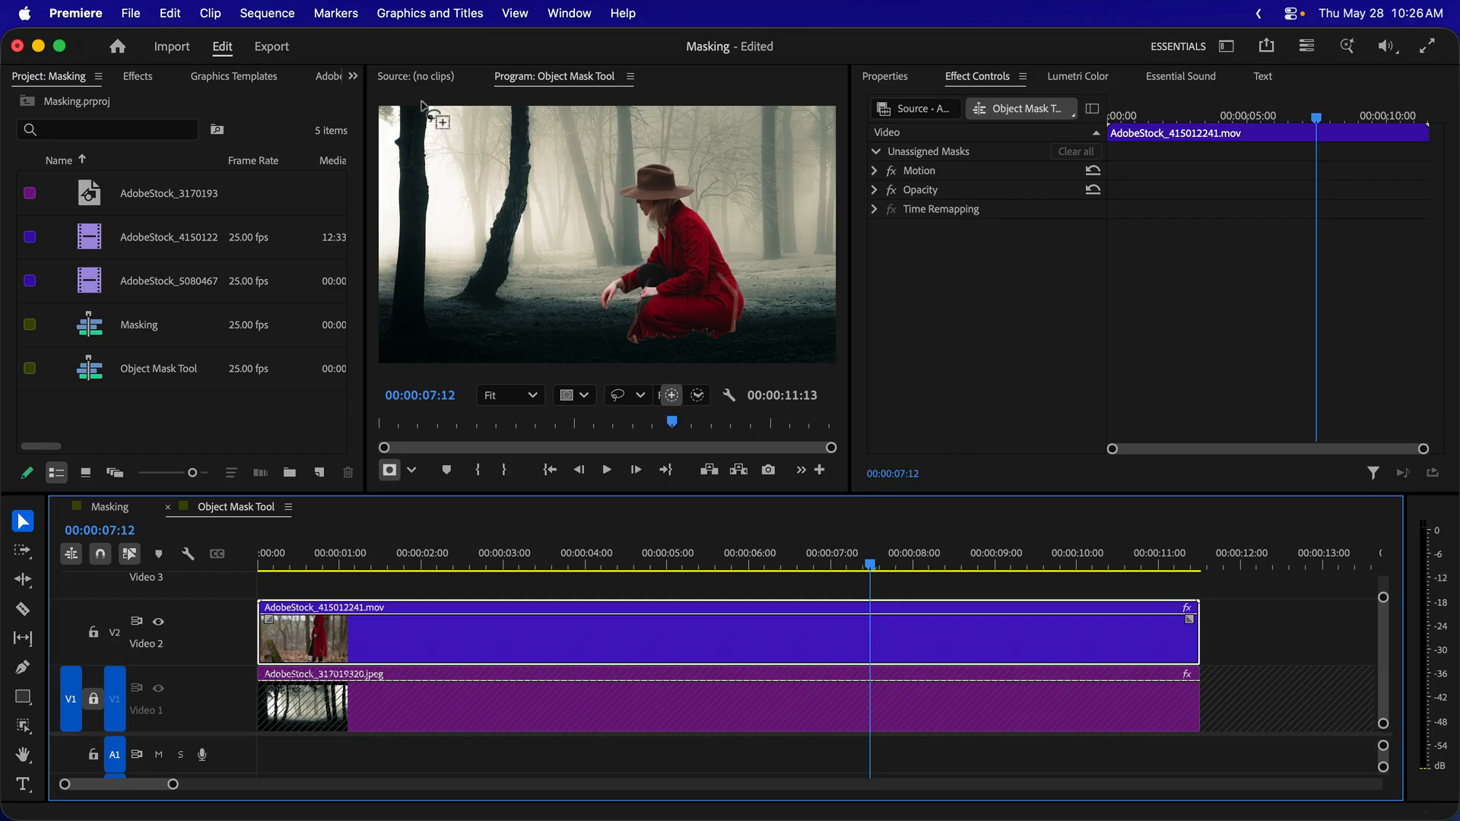
left_click(1086, 79)
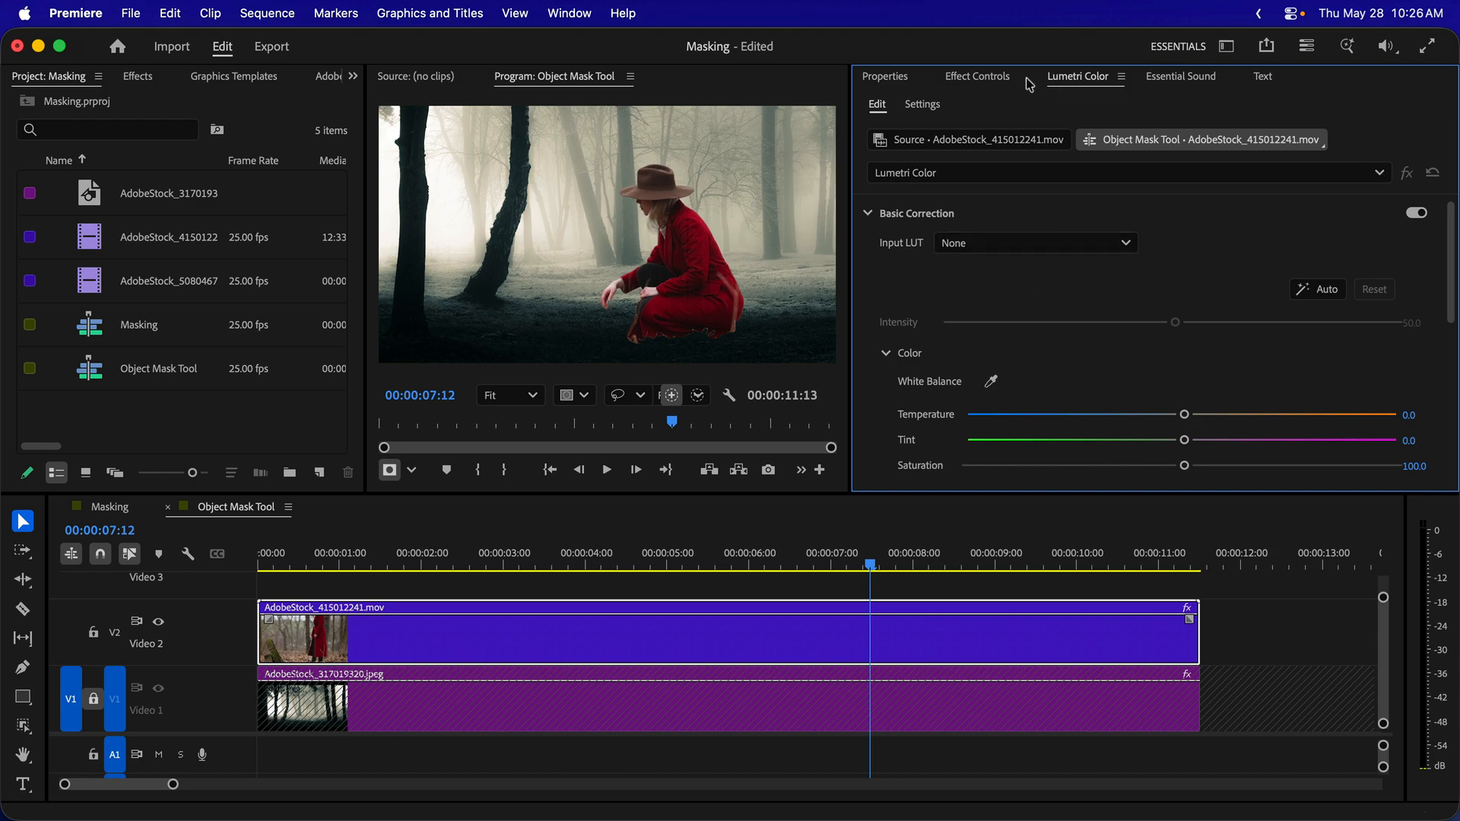
left_click(995, 83)
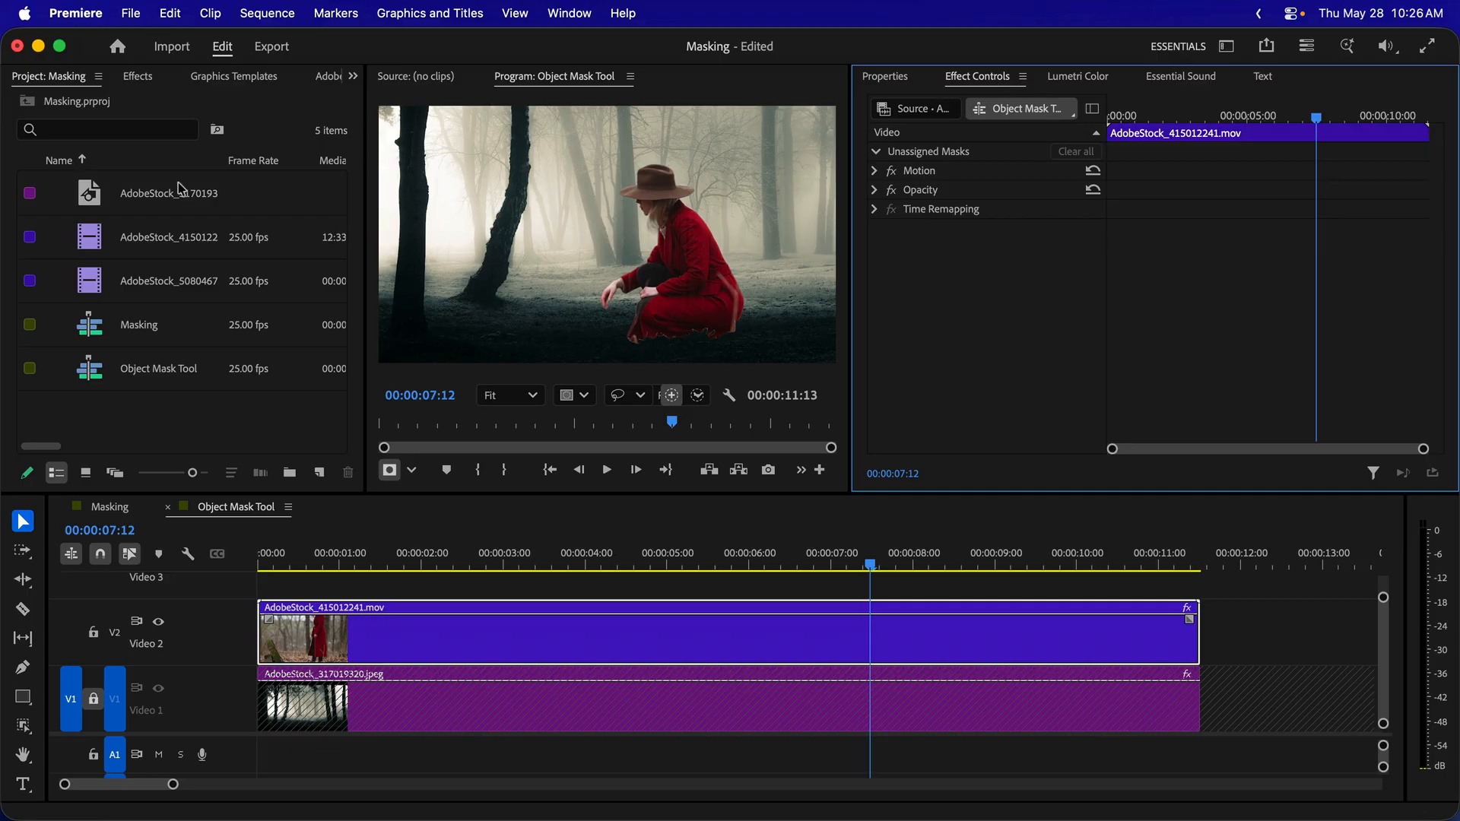
Browse the effects library, including the Lumetri Presets, Distort, Image Control and Adjust categories, for effects suited to the masked clip
left_click(137, 79)
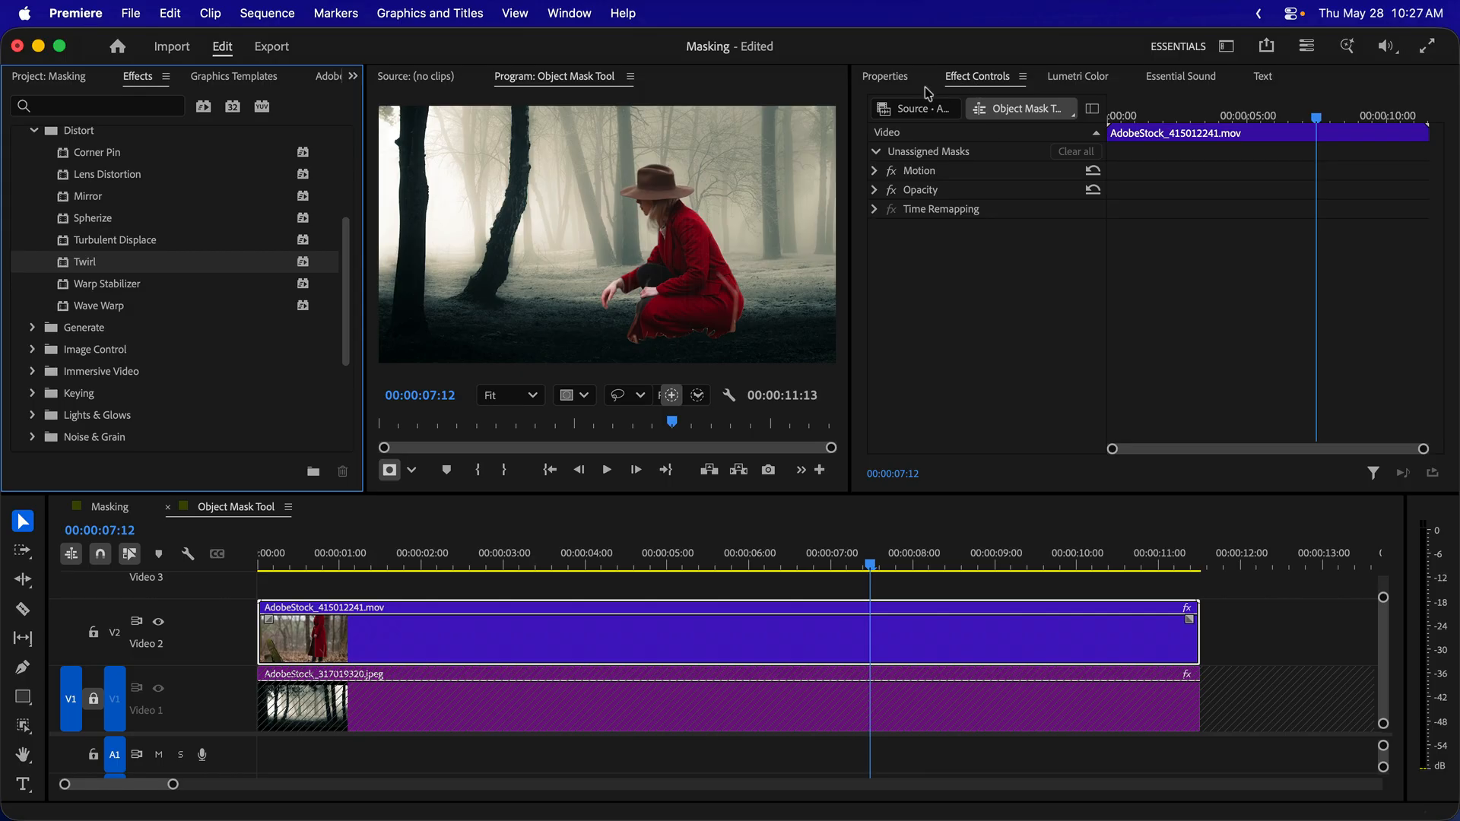
left_click(32, 350)
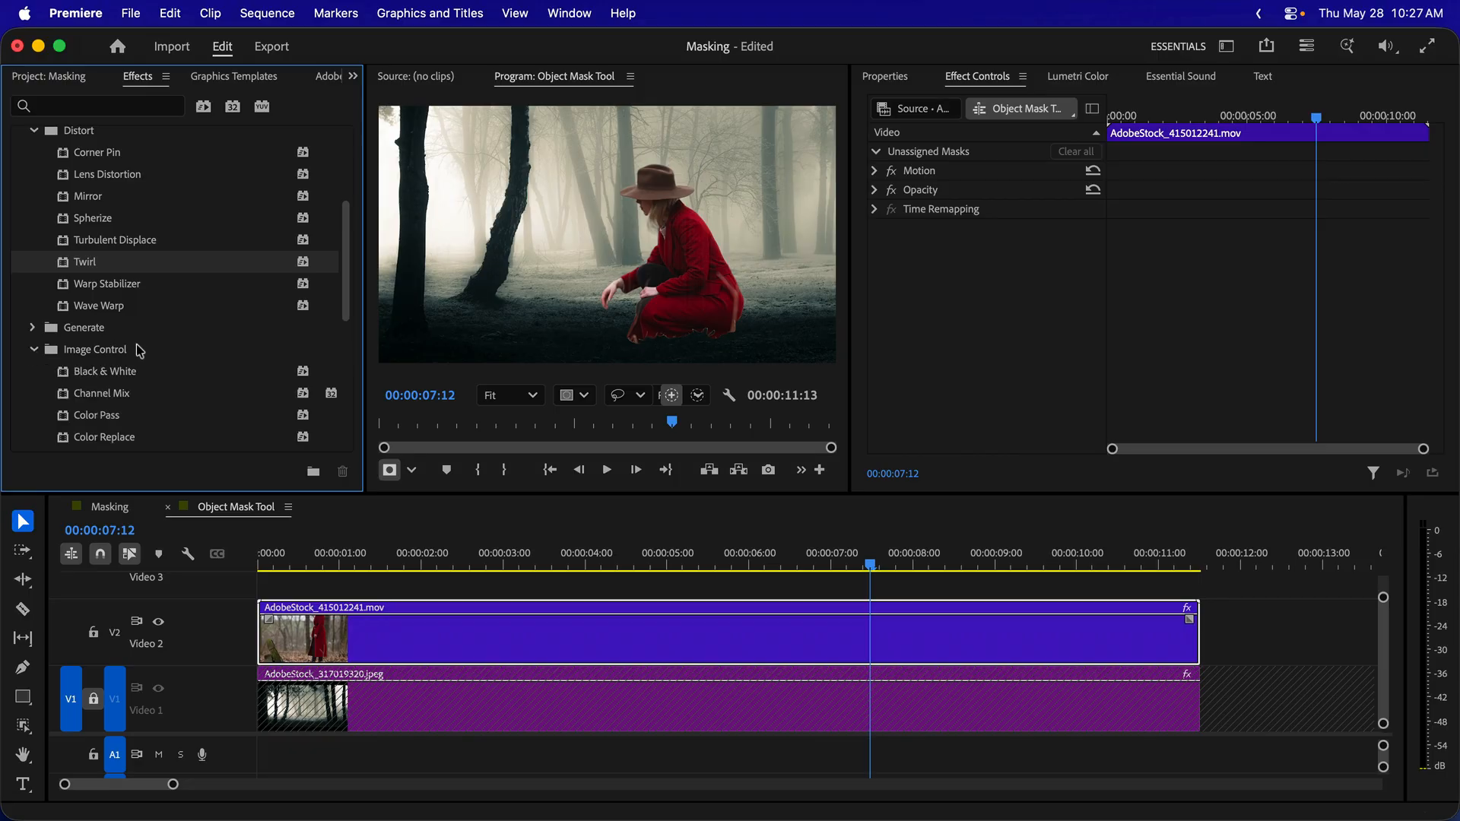
scroll(135, 343, "up", 5)
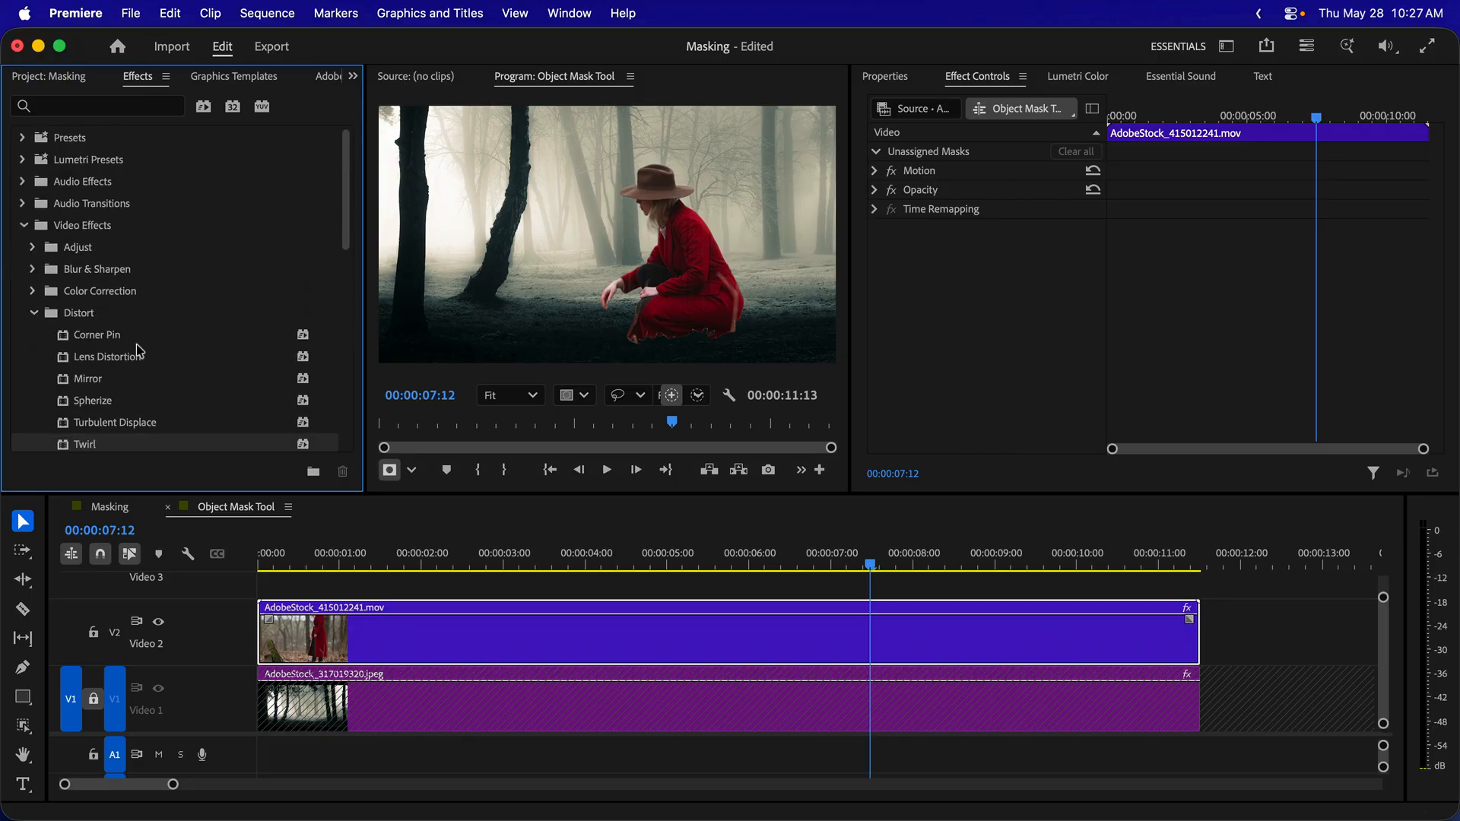
left_click(23, 160)
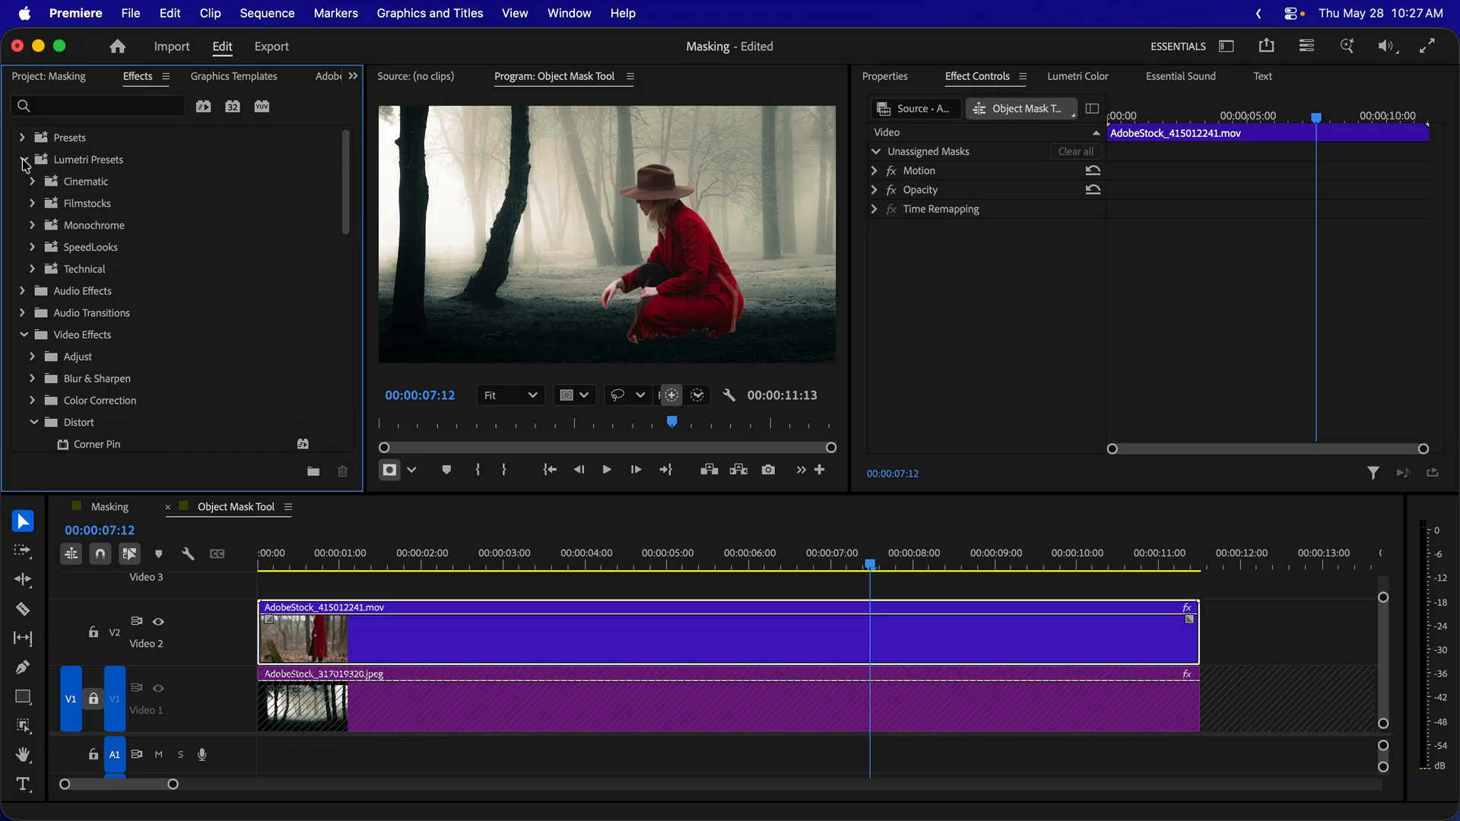
left_click(23, 161)
scroll(158, 207, "down", 3)
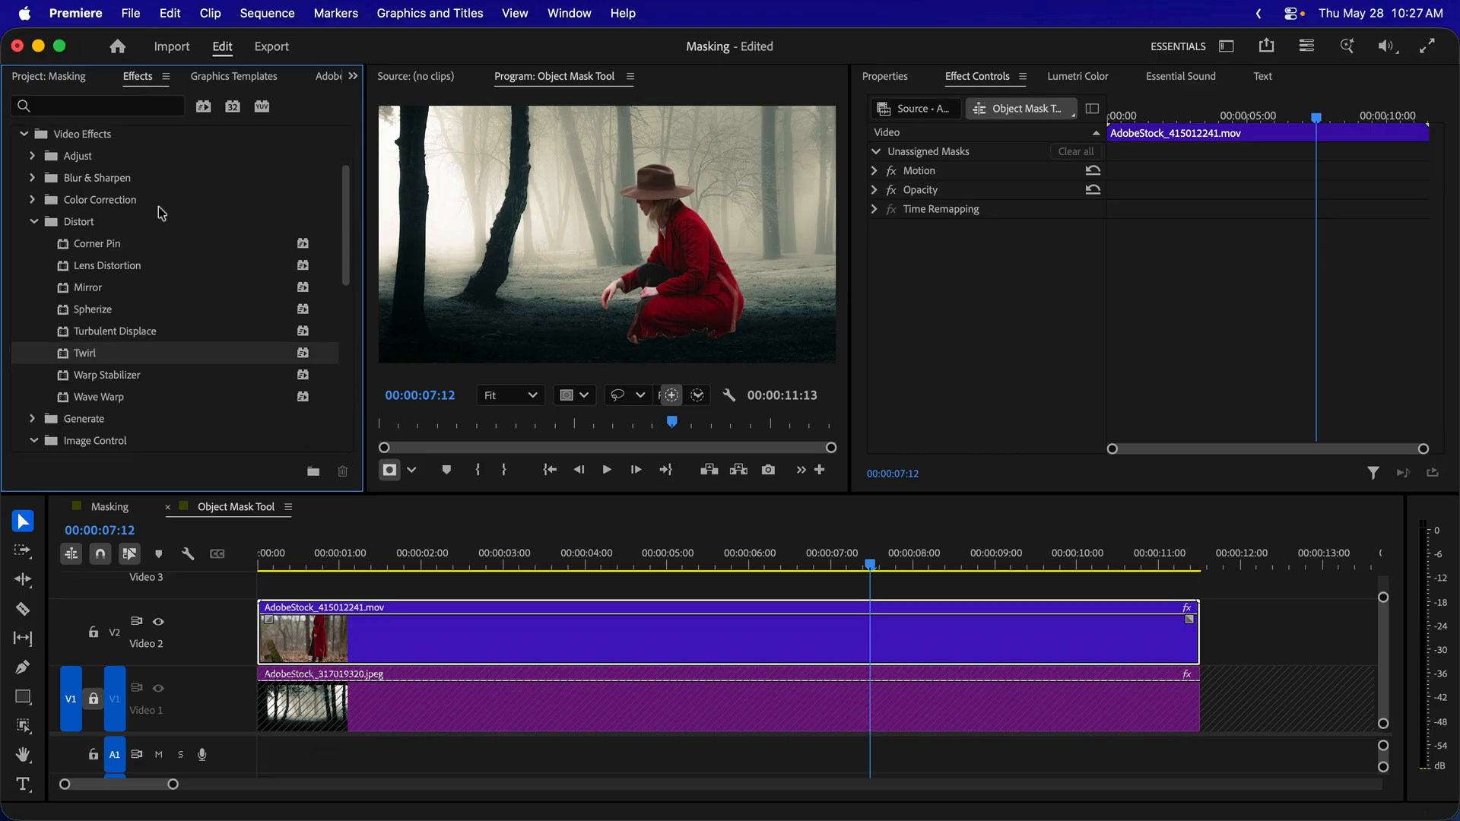
left_click(33, 226)
scroll(195, 233, "up", 2)
scroll(198, 235, "down", 5)
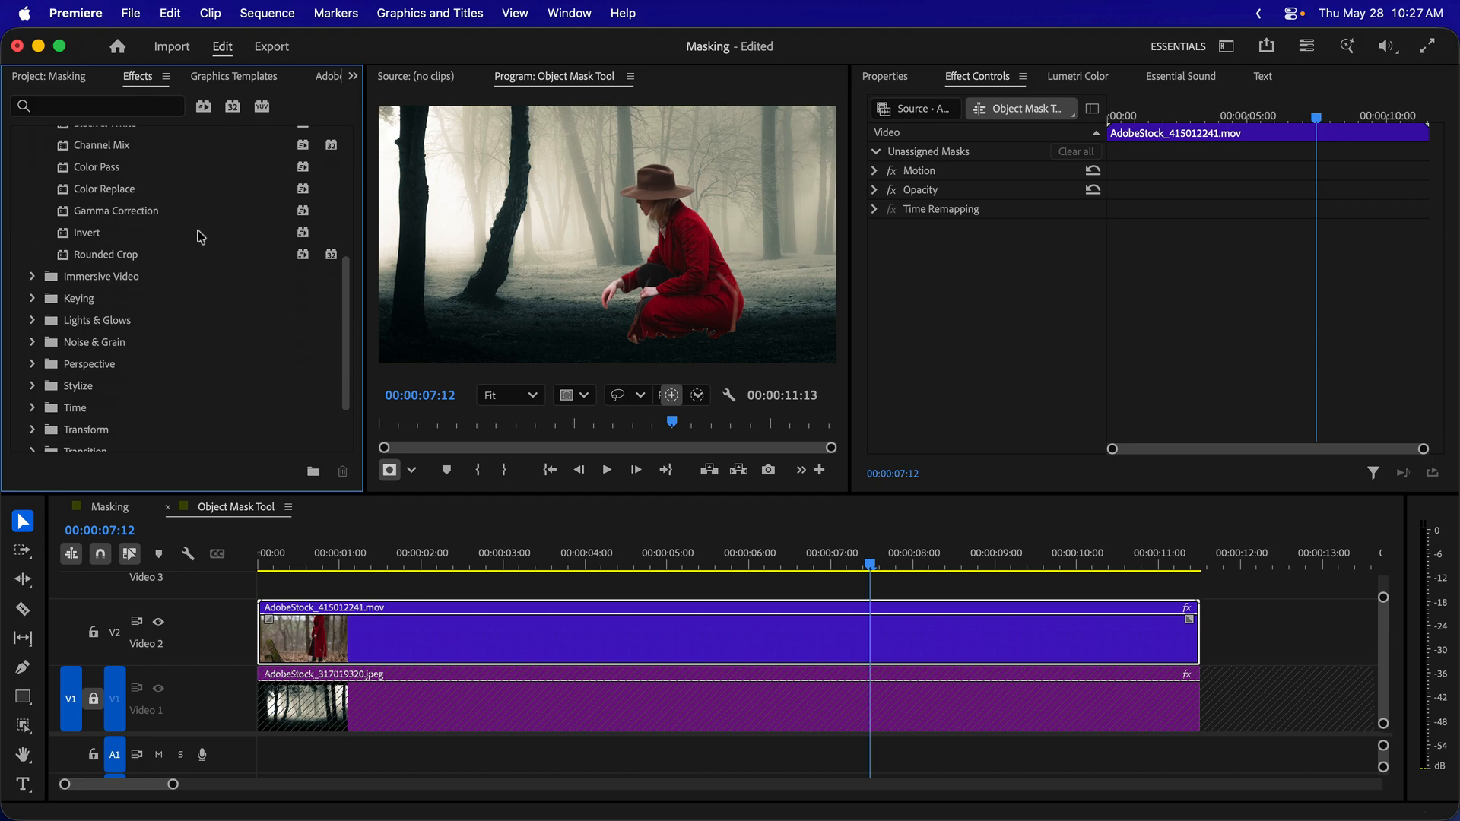
scroll(200, 237, "up", 2)
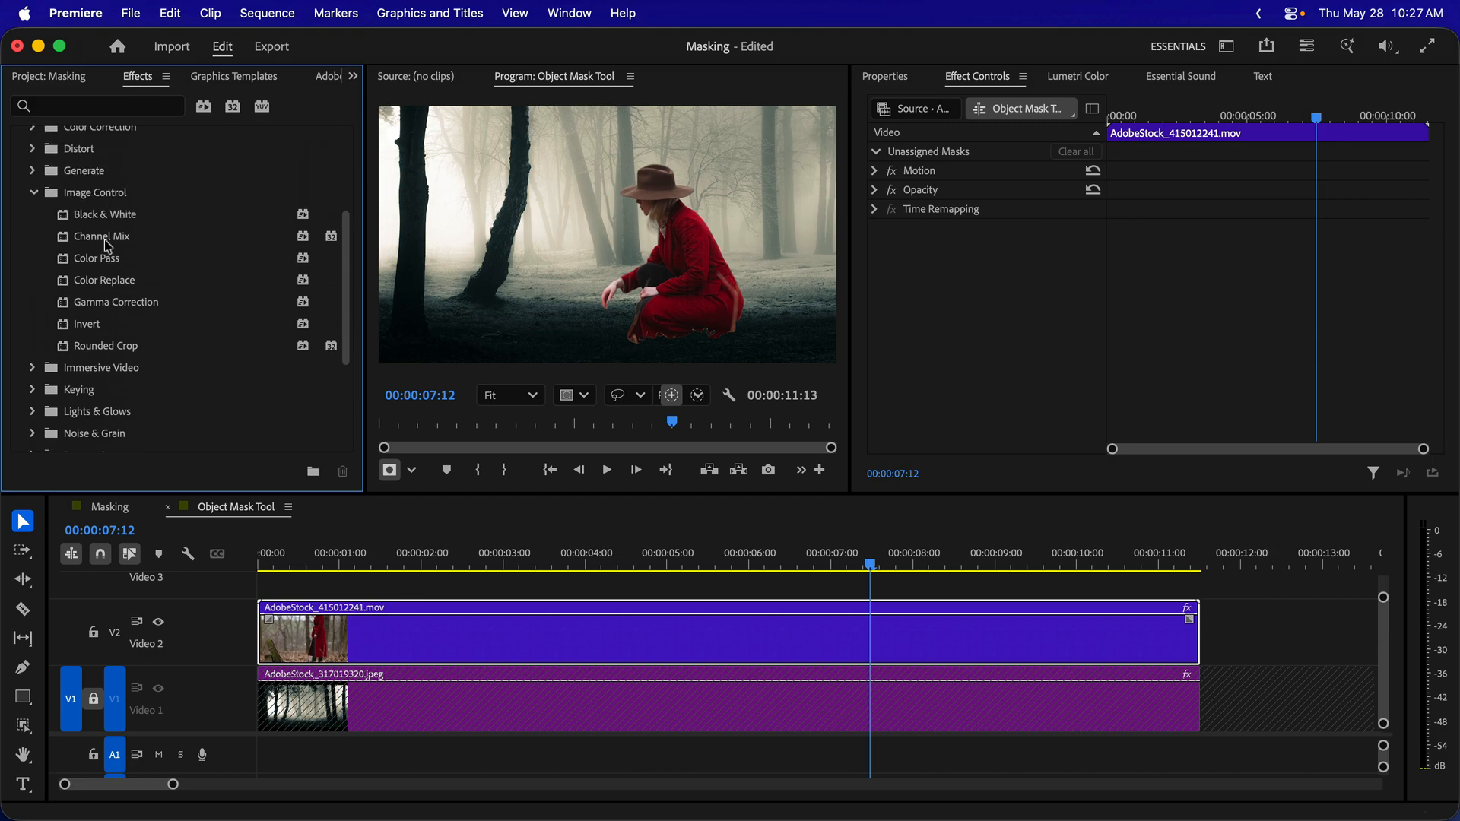
scroll(164, 291, "up", 4)
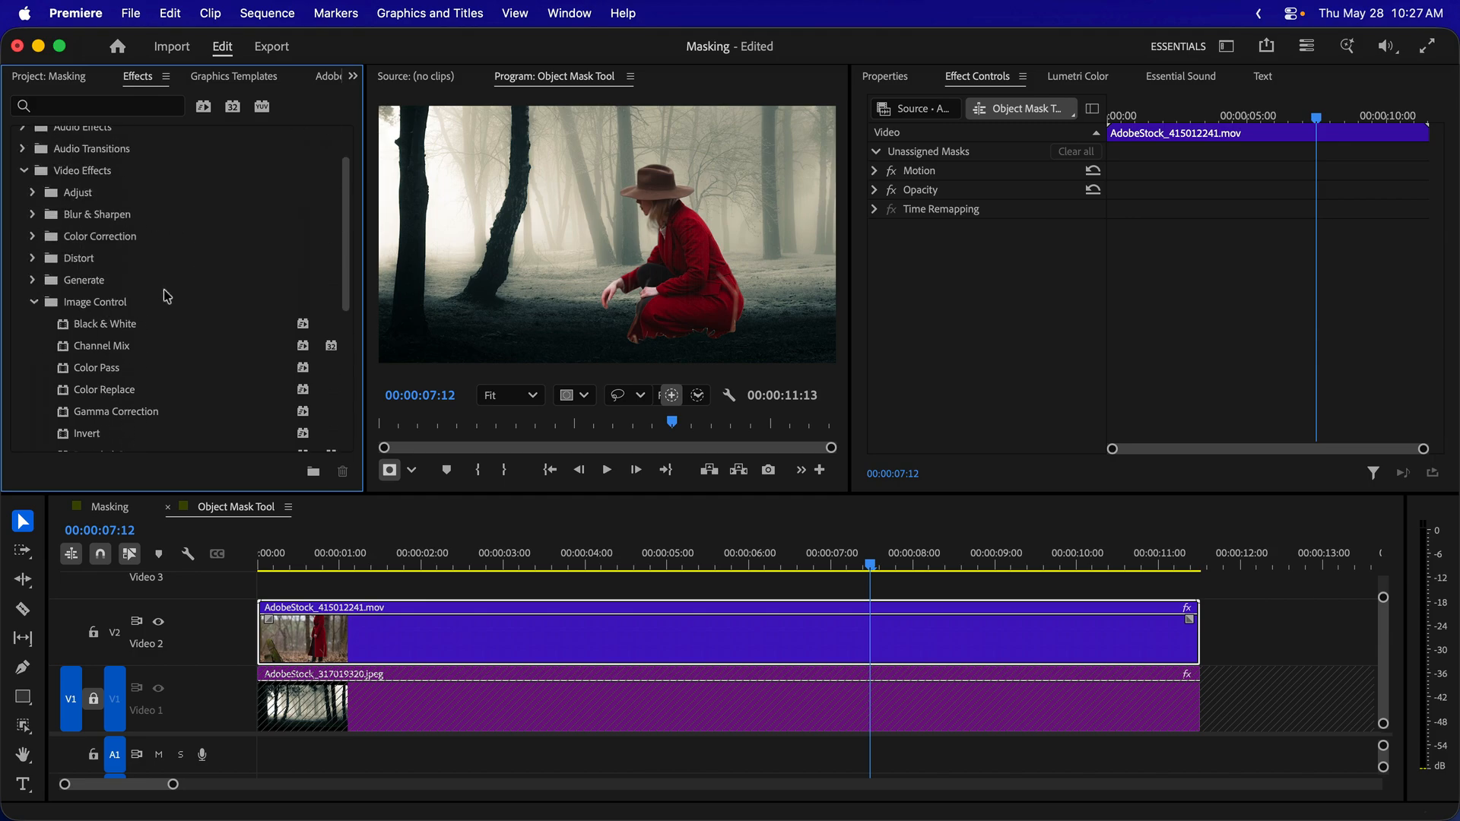
left_click(34, 194)
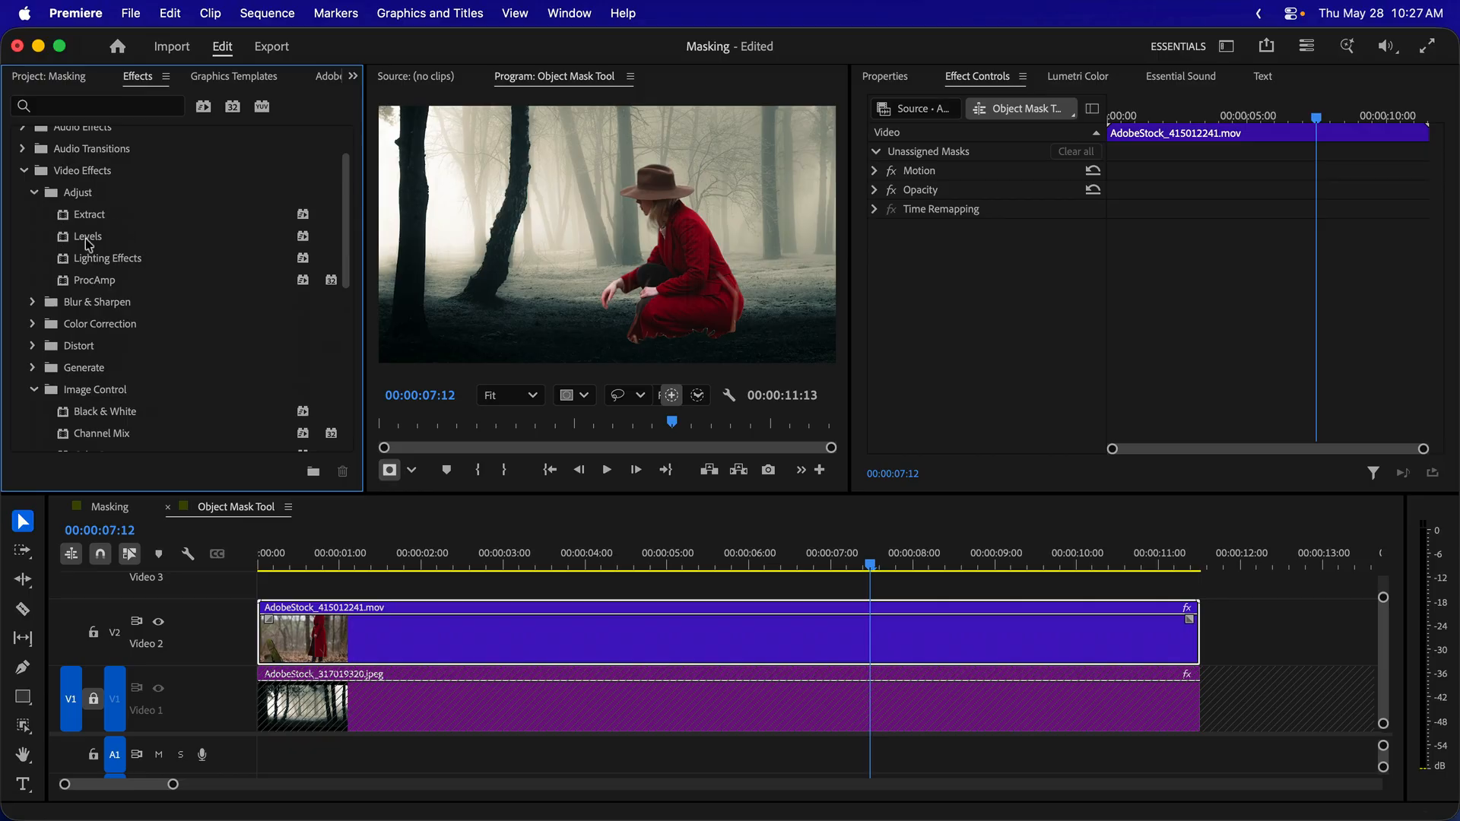
scroll(199, 310, "down", 3)
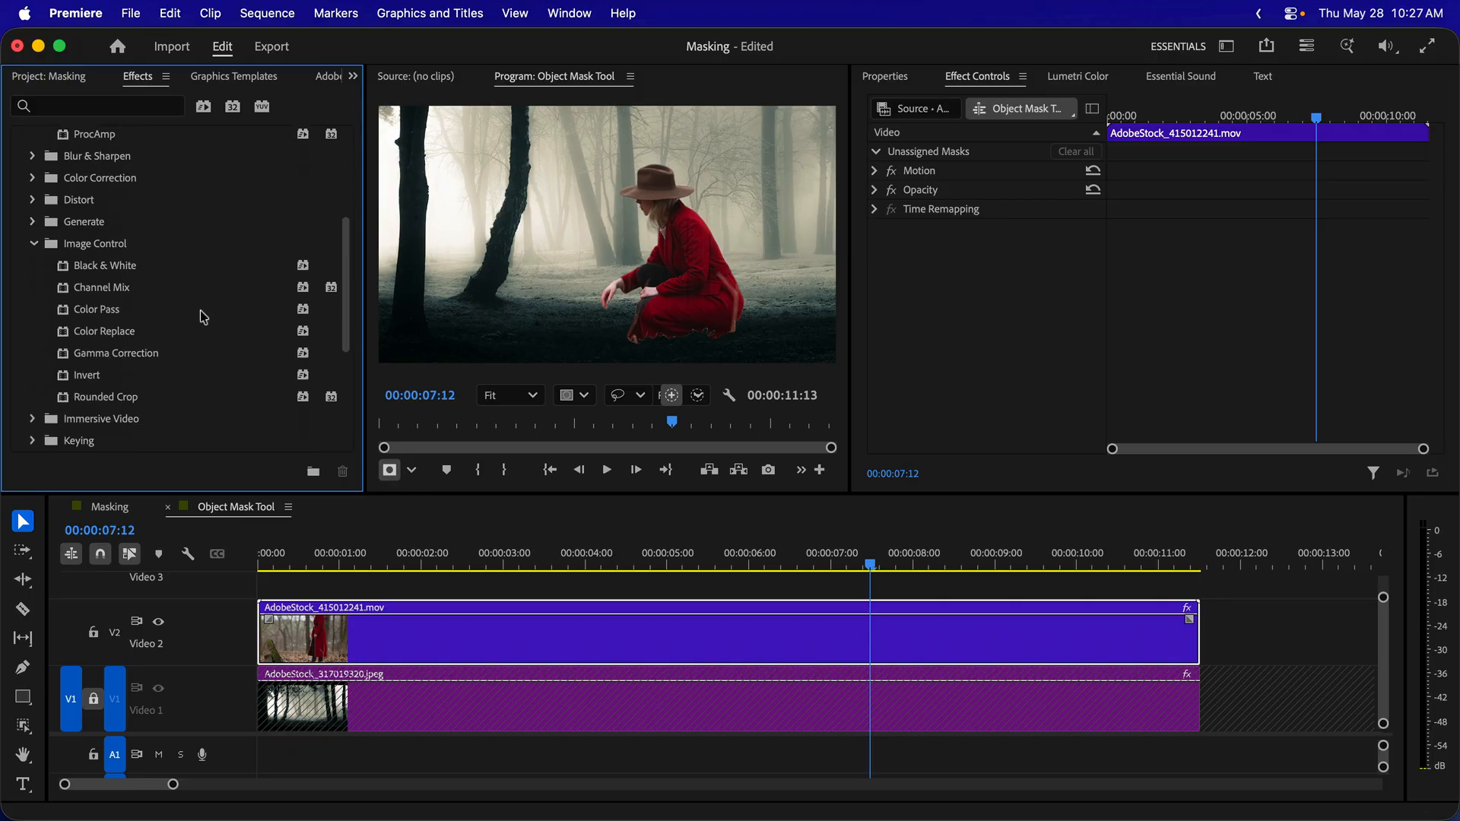
scroll(199, 310, "up", 4)
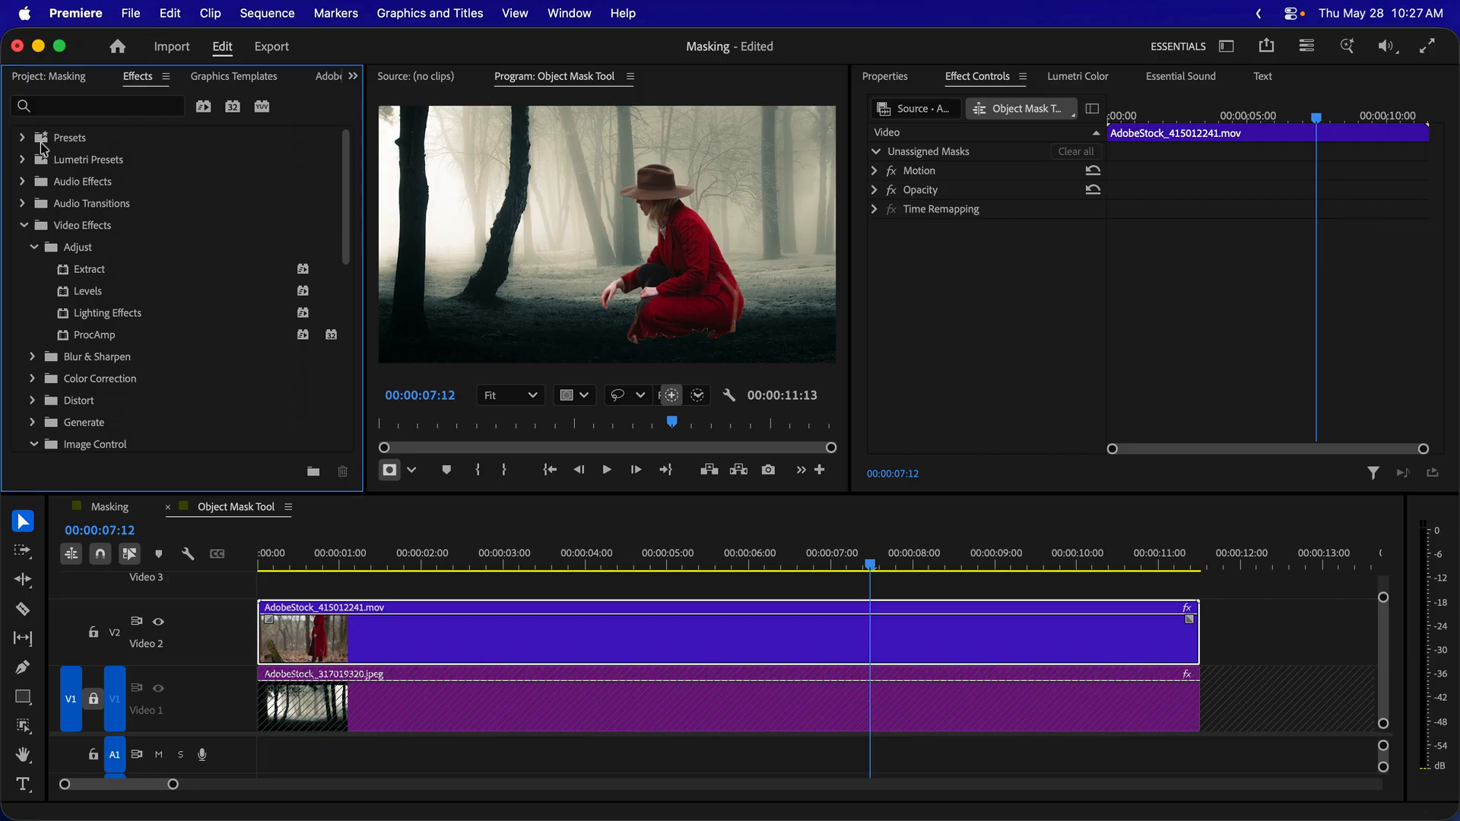
Apply the Cinespace 50 Faded Film cinematic Lumetri preset to the masked clip on Video 2 and enlarge the program preview
left_click(22, 160)
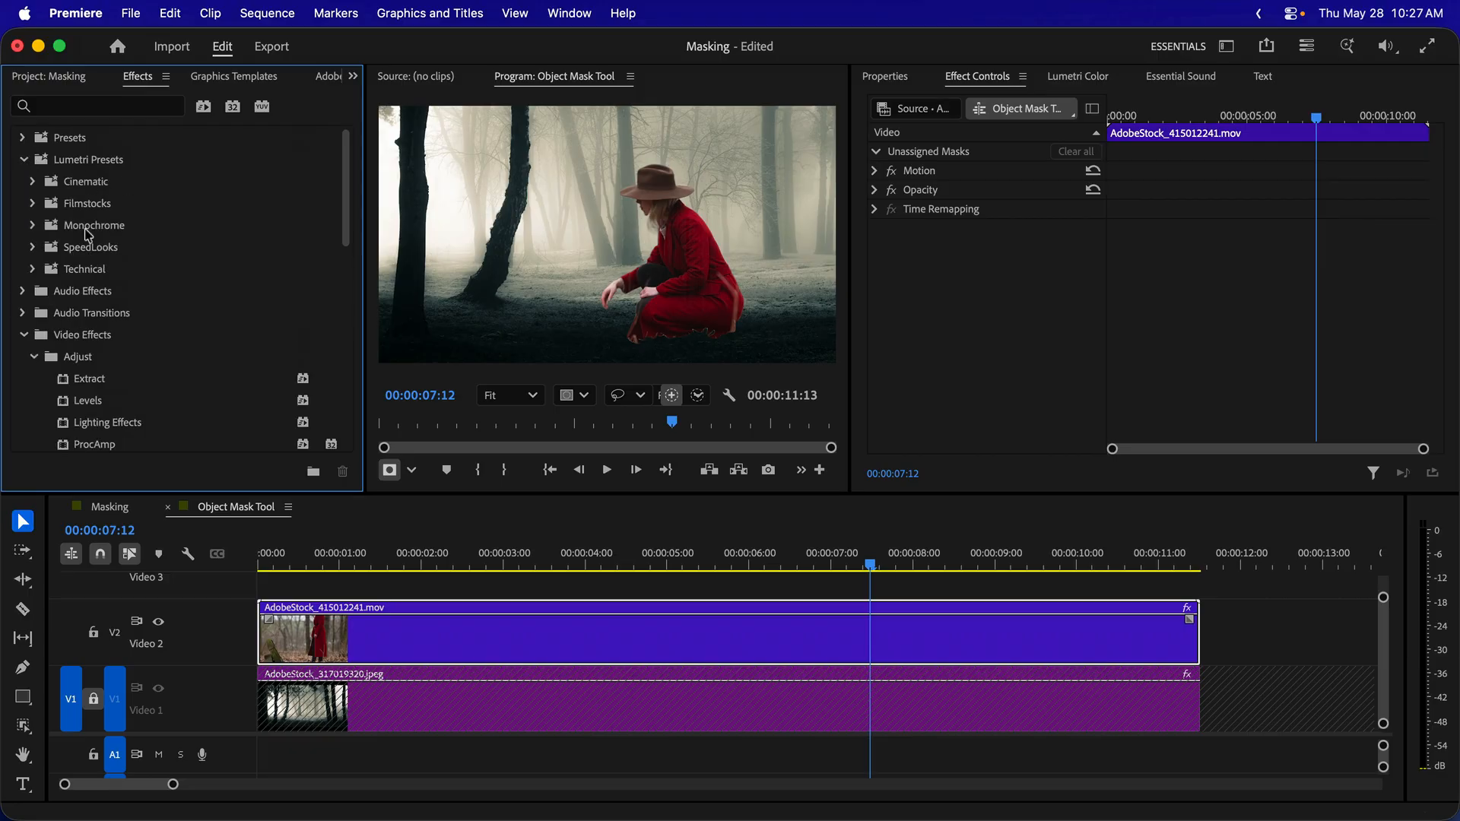
left_click(33, 248)
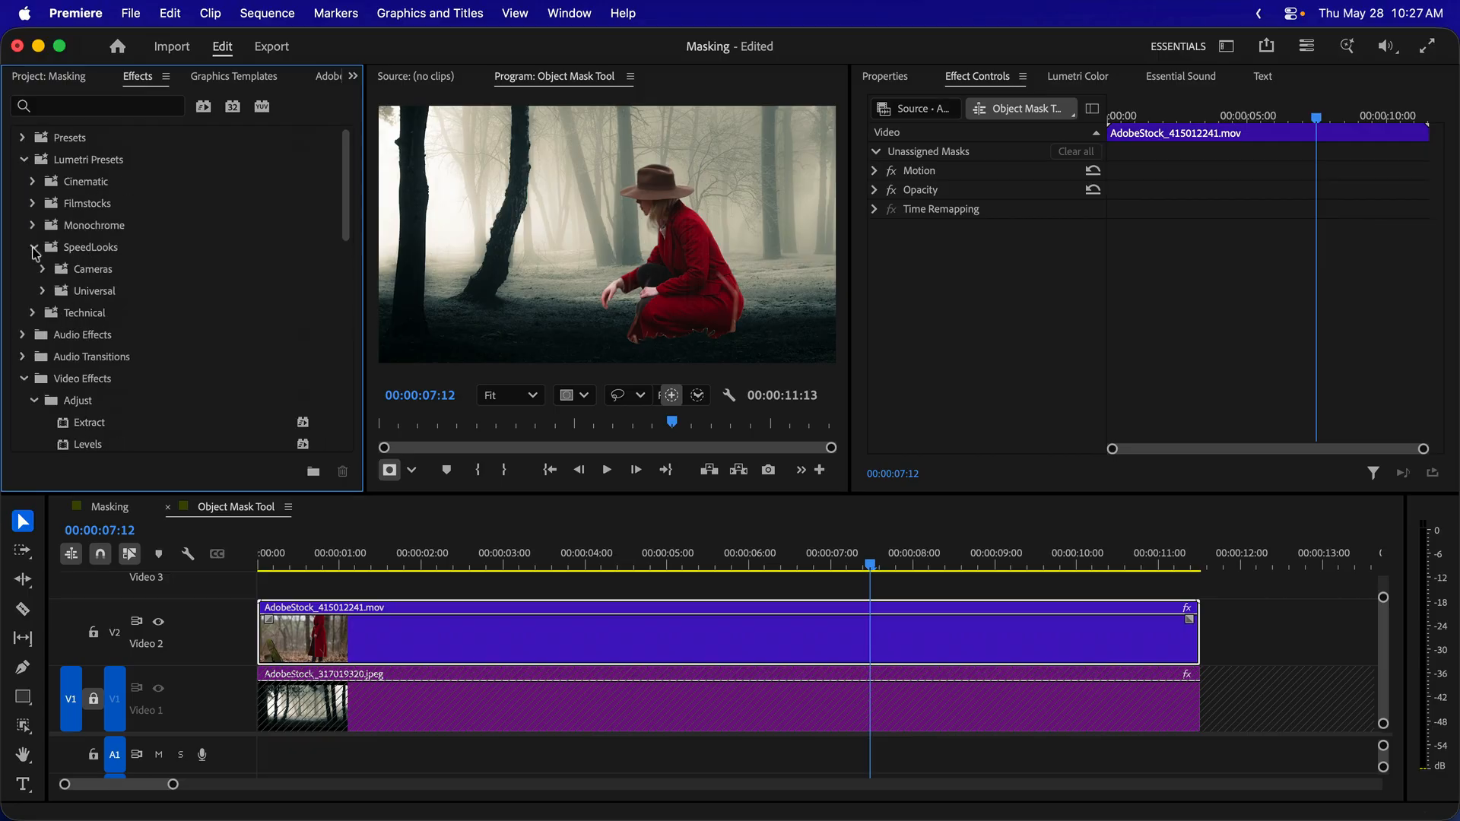
left_click(34, 249)
left_click(33, 182)
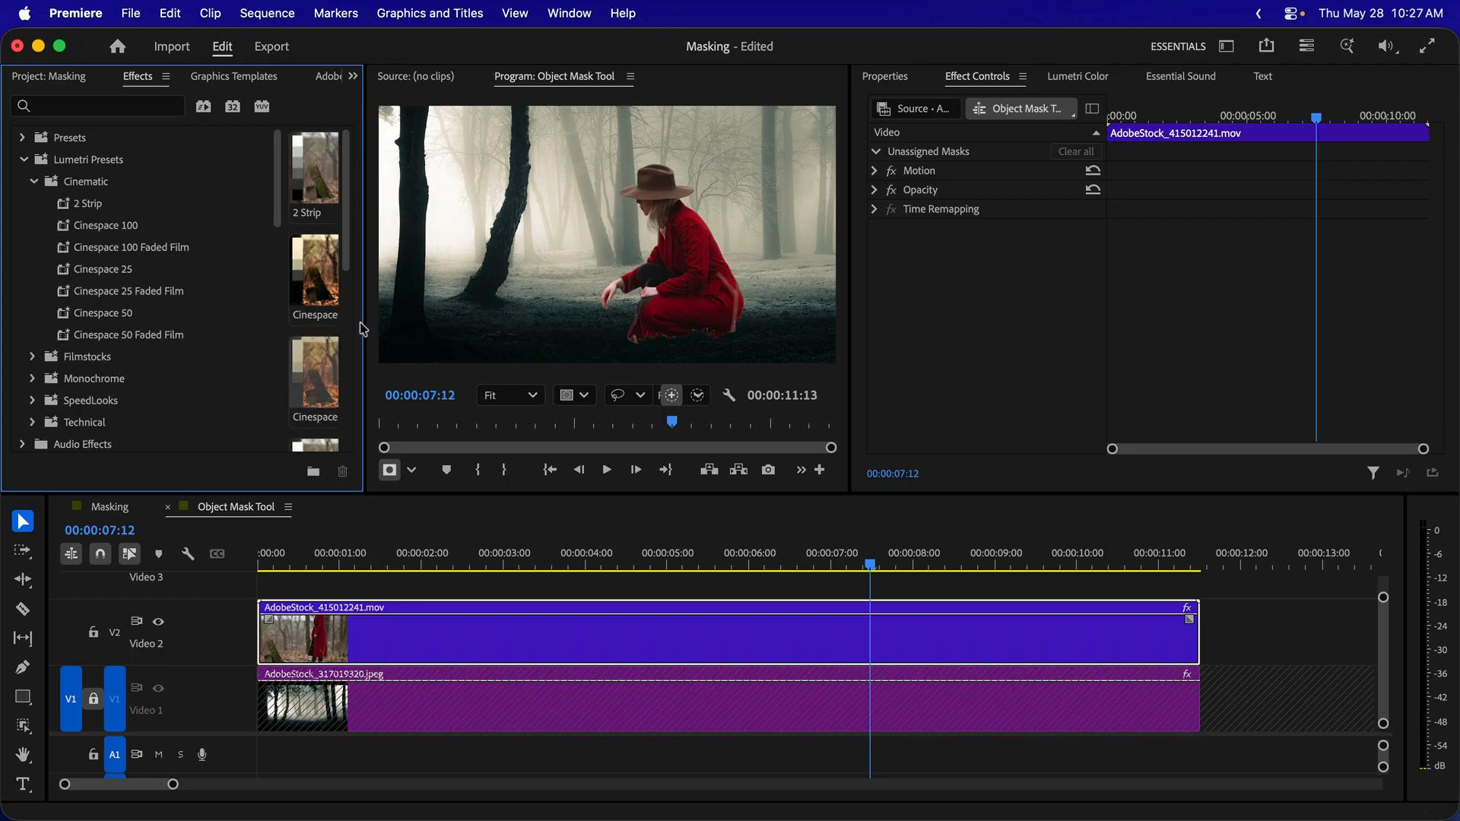
left_click_drag(366, 327, 487, 327)
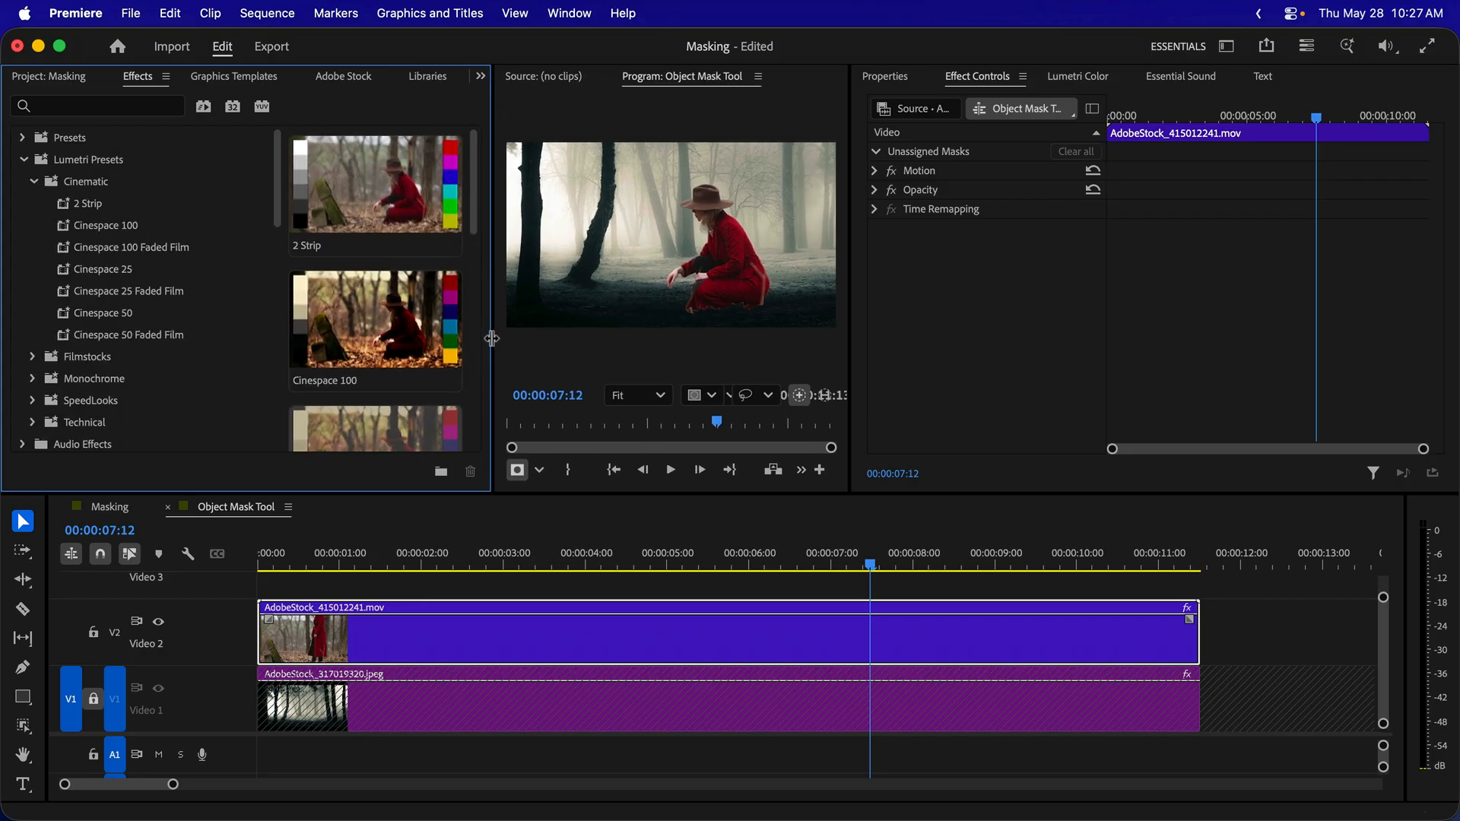
scroll(375, 335, "down", 8)
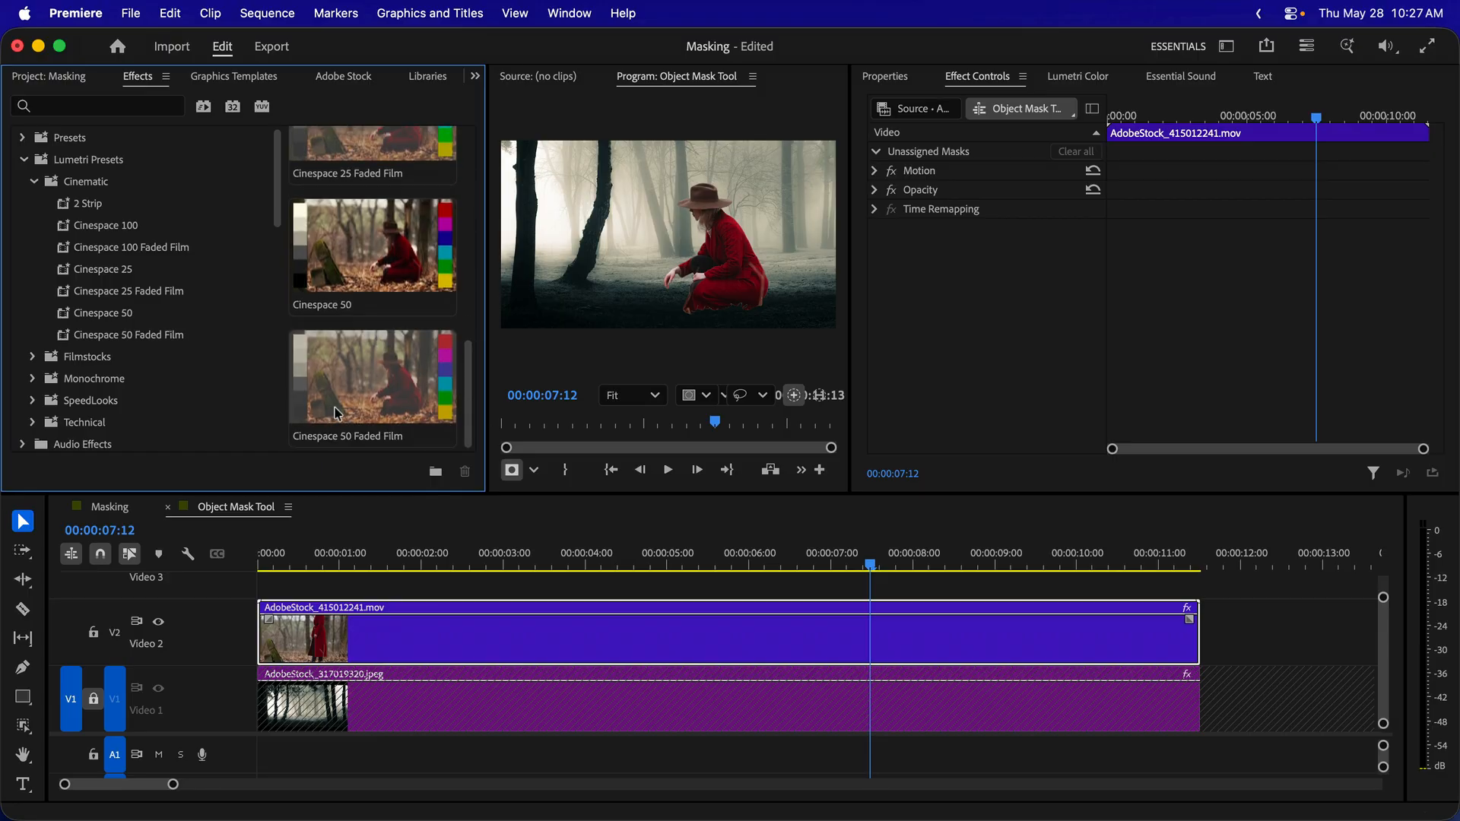
left_click_drag(339, 412, 669, 646)
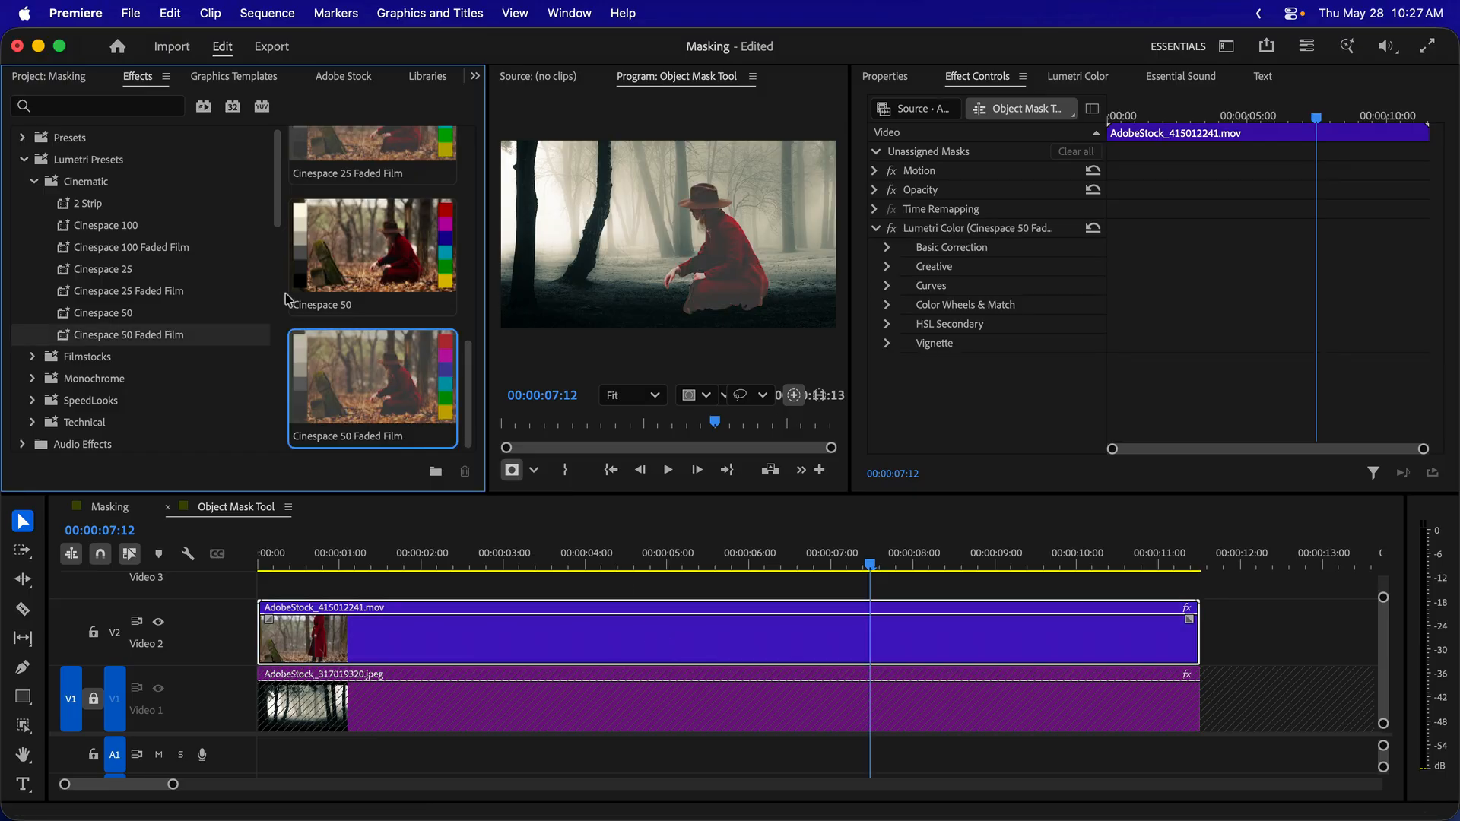
left_click_drag(486, 261, 351, 261)
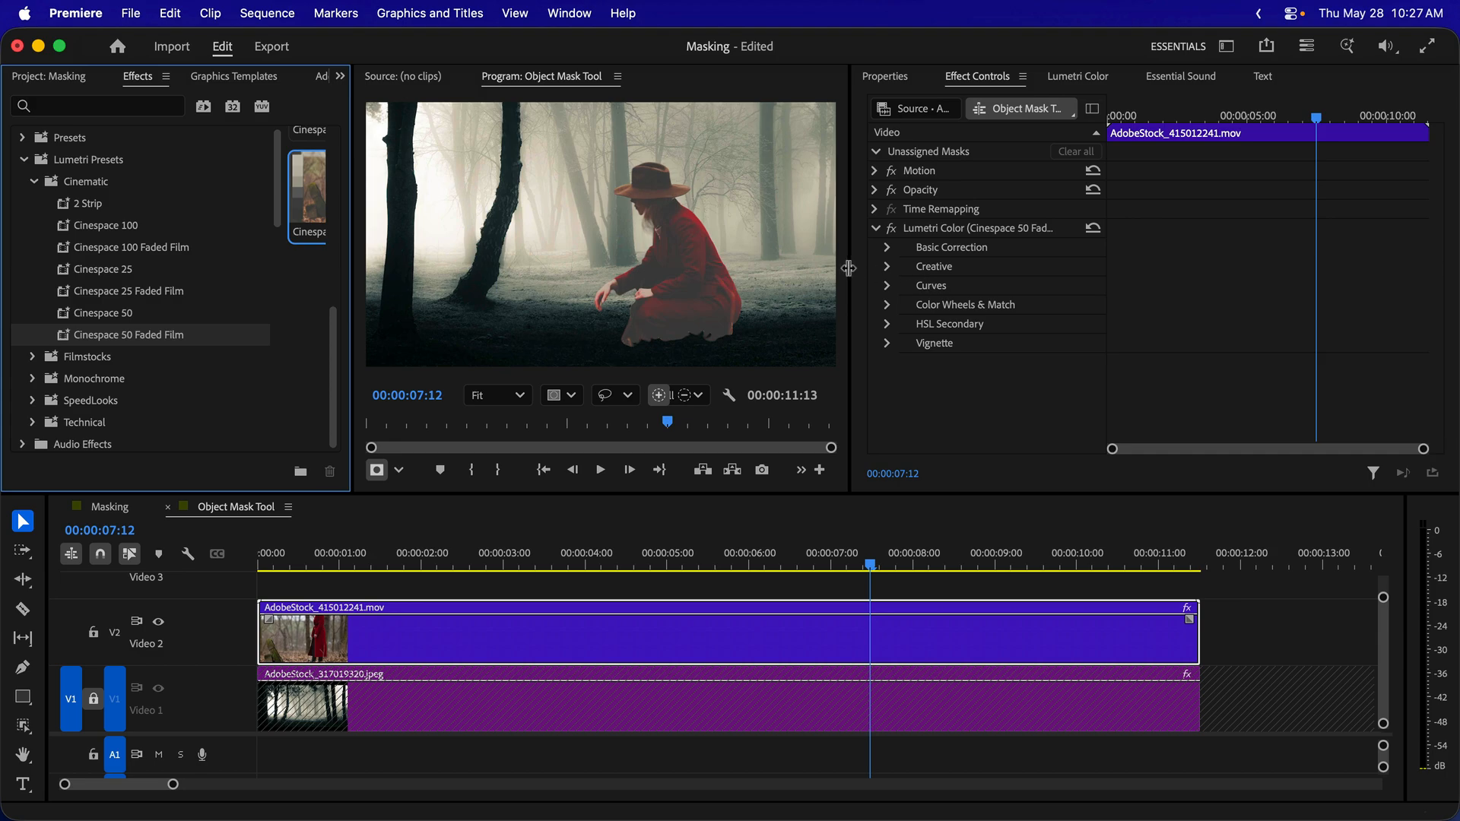
left_click_drag(851, 272, 985, 272)
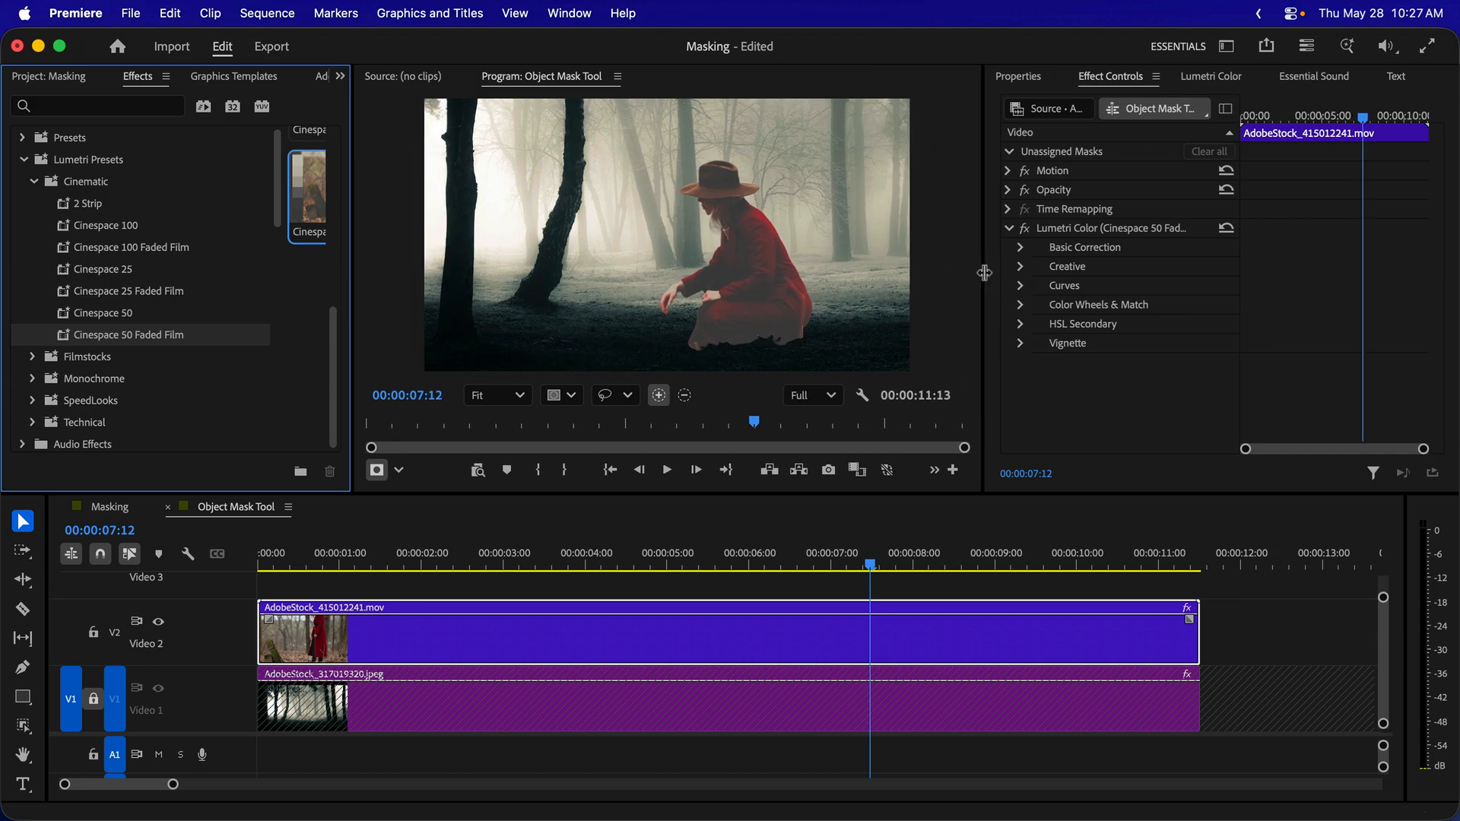
Apply the automatic Basic Correction to the clip's Lumetri Color effect and set its Intensity to 76
left_click(1053, 230)
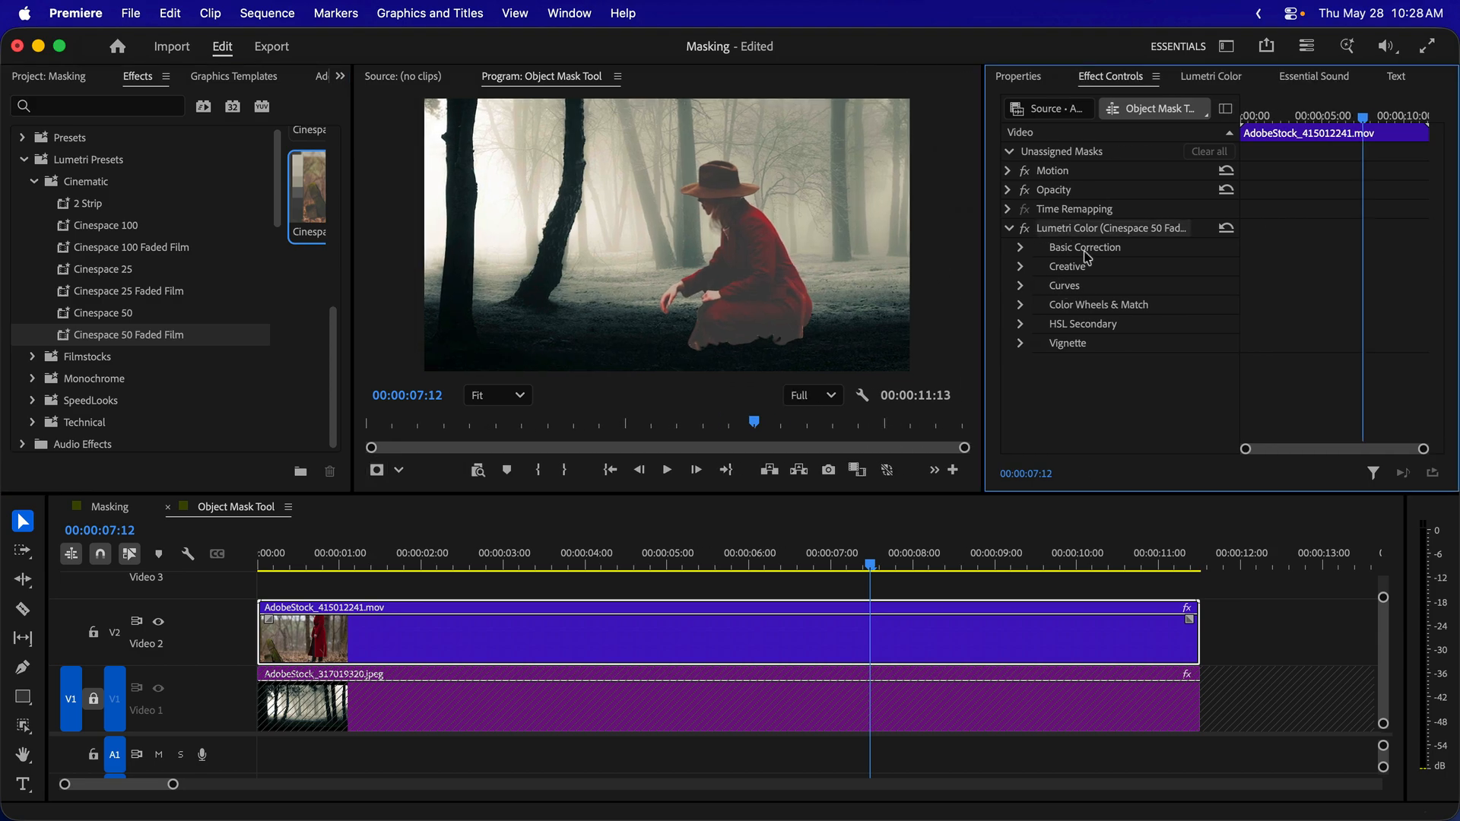
left_click(1024, 249)
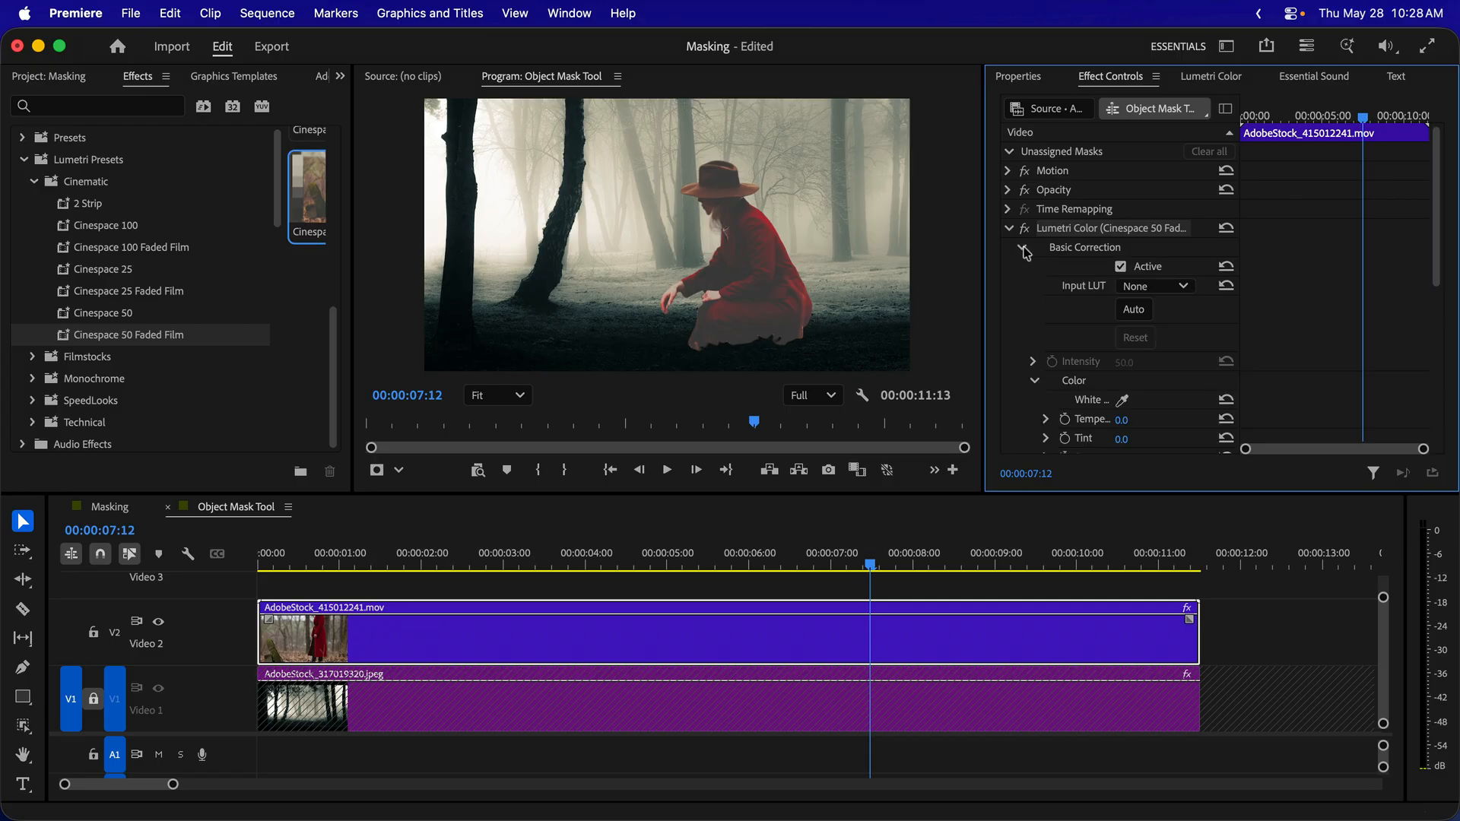
left_click(1186, 289)
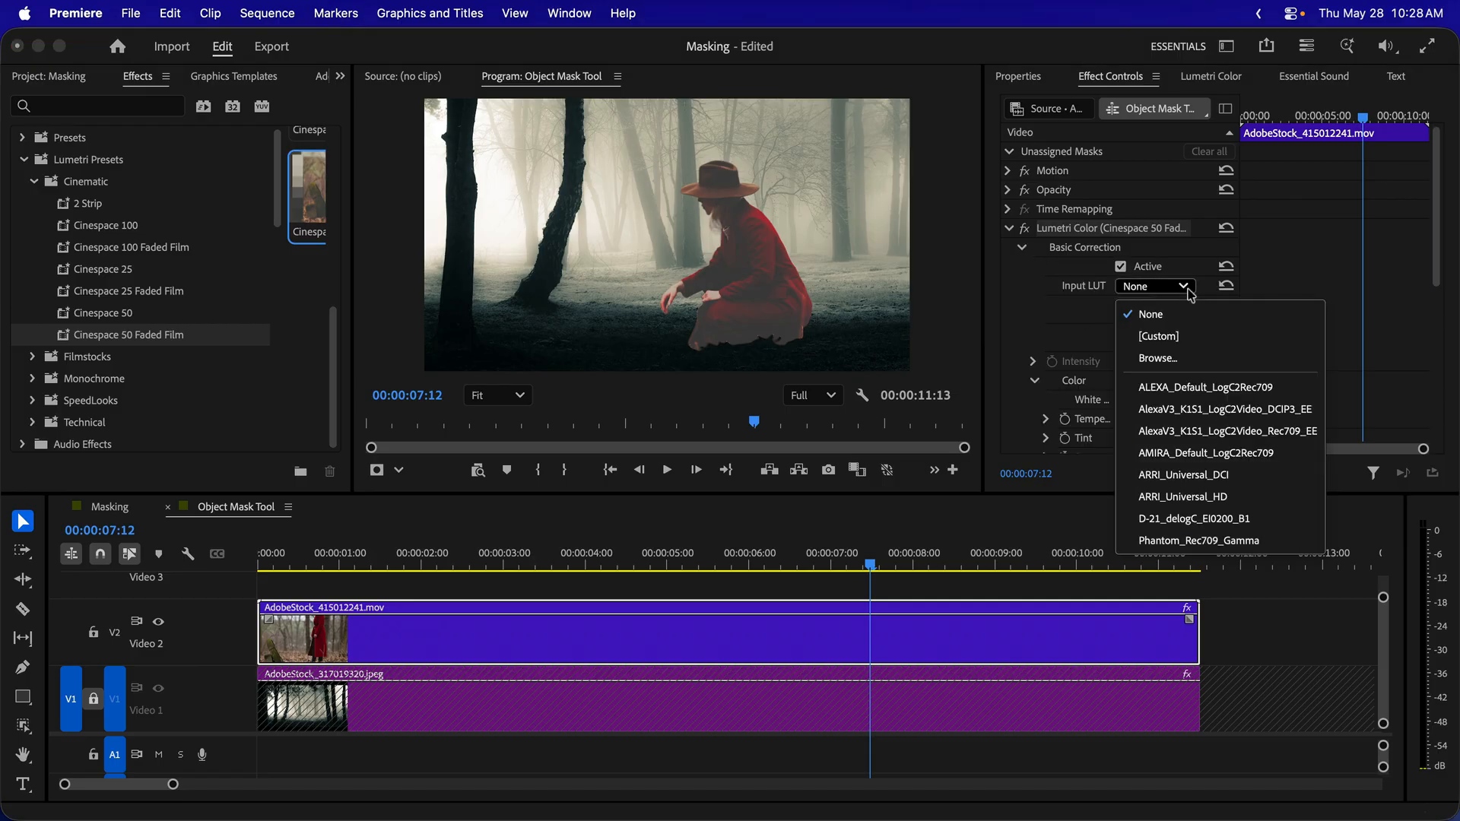
left_click(1063, 311)
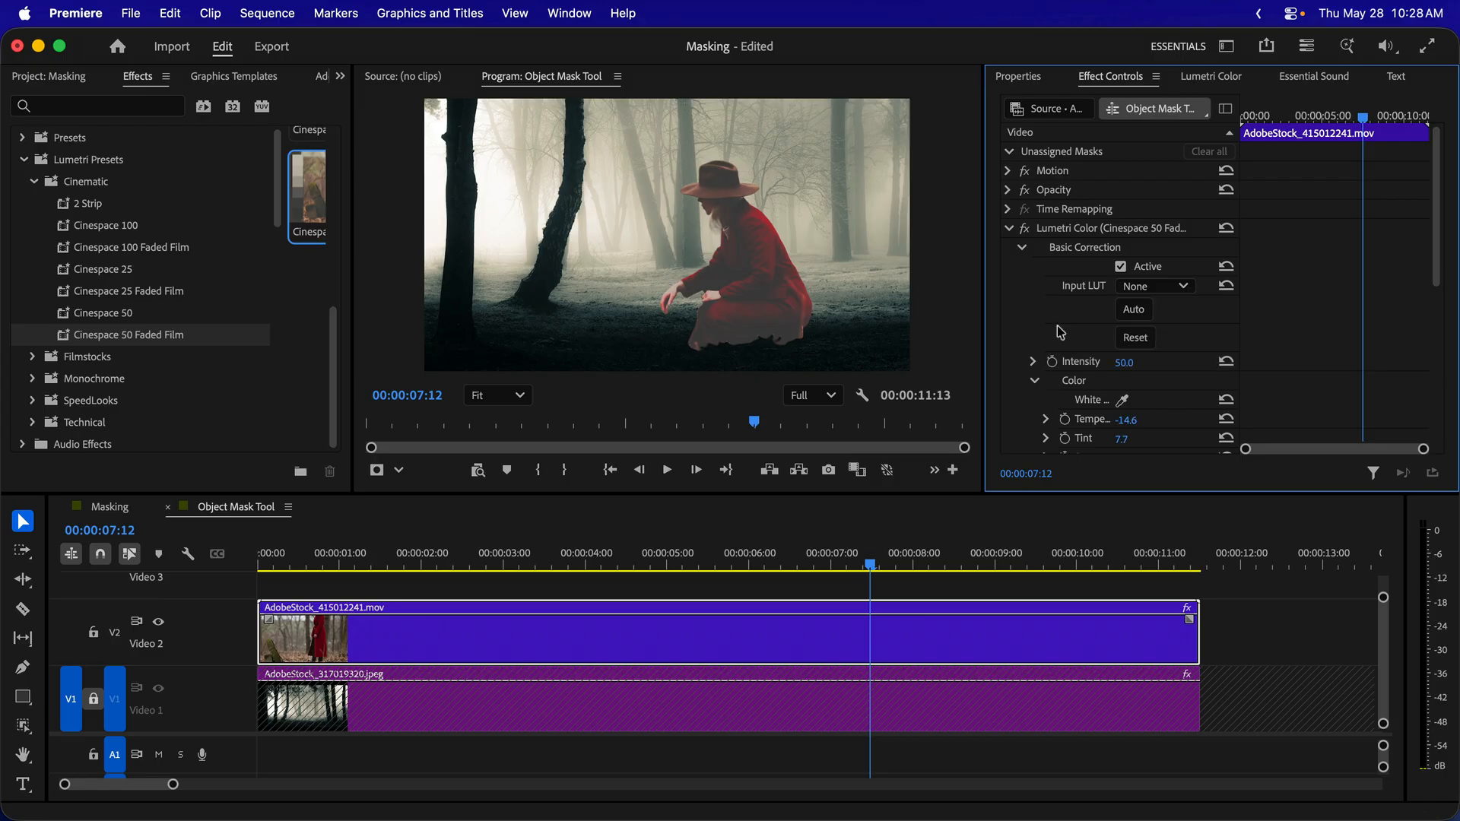
scroll(1050, 332, "down", 5)
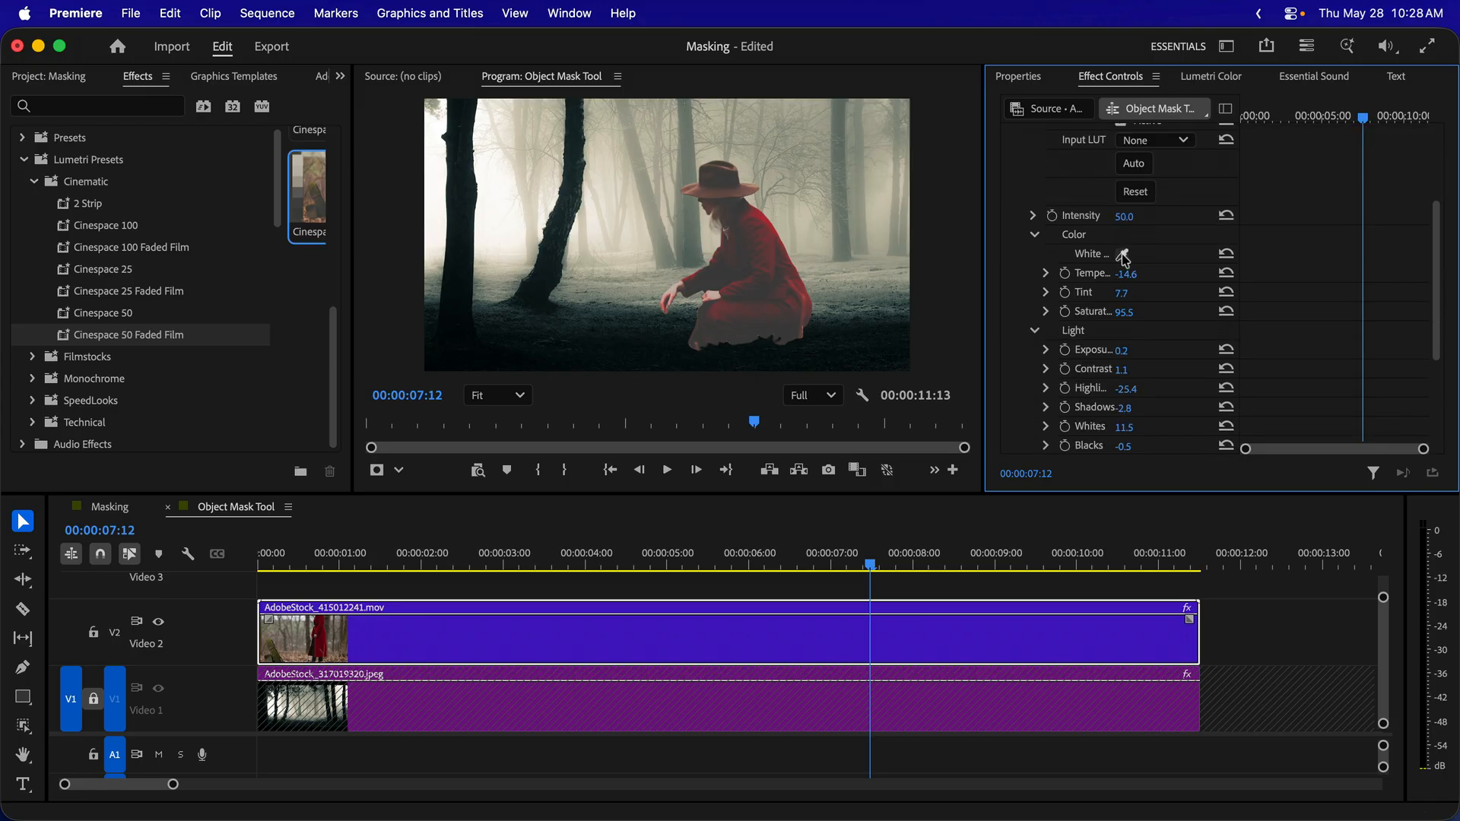
mouse_move(1123, 216)
left_mouse_down()
mouse_move(1085, 216)
mouse_move(1139, 218)
mouse_move(1117, 217)
left_mouse_up()
Compare the clip's Basic Correction color and light settings between the Lumetri Color and Effect Controls views
left_click(1207, 78)
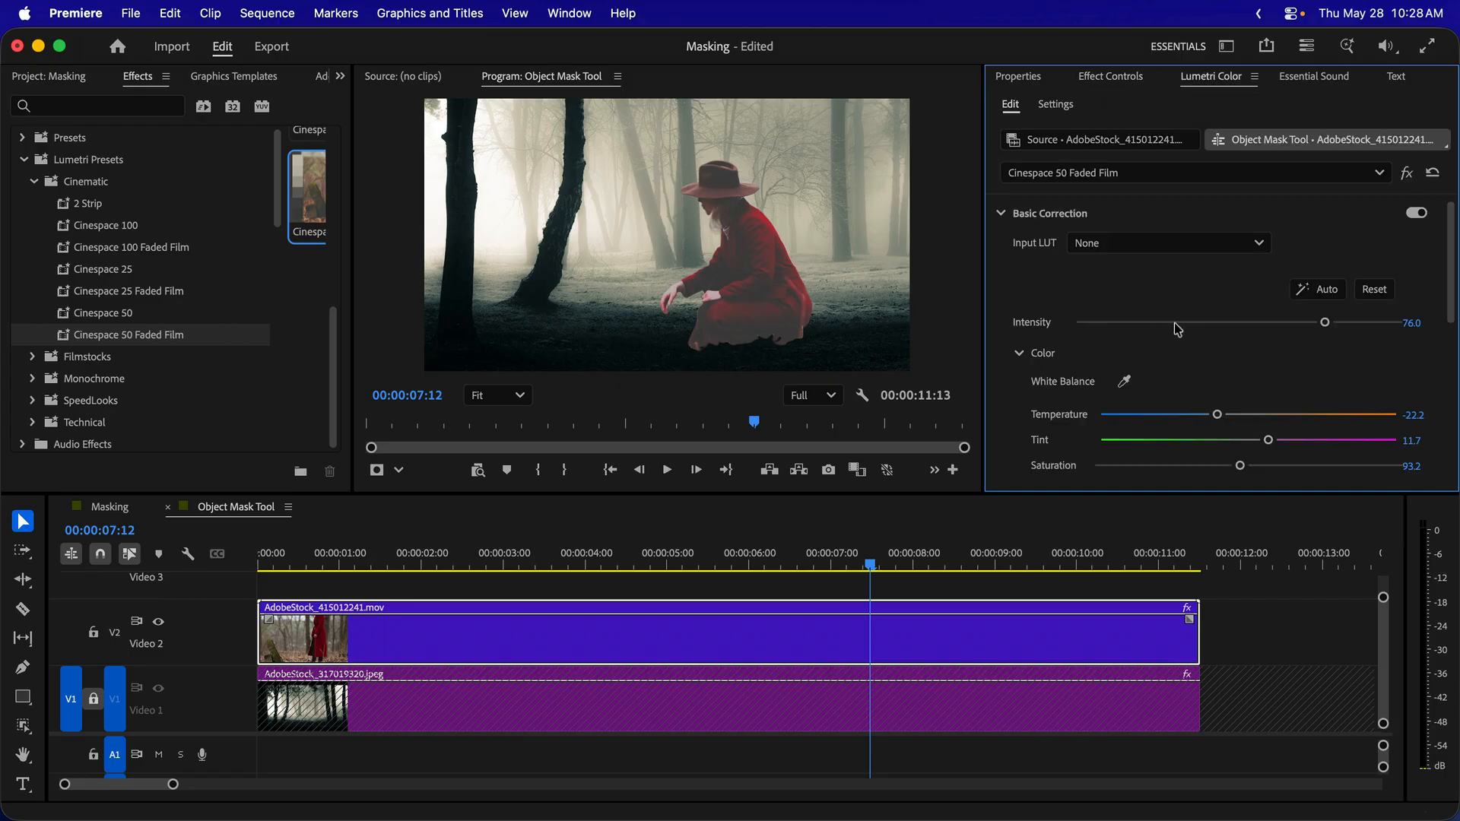
left_click(979, 639)
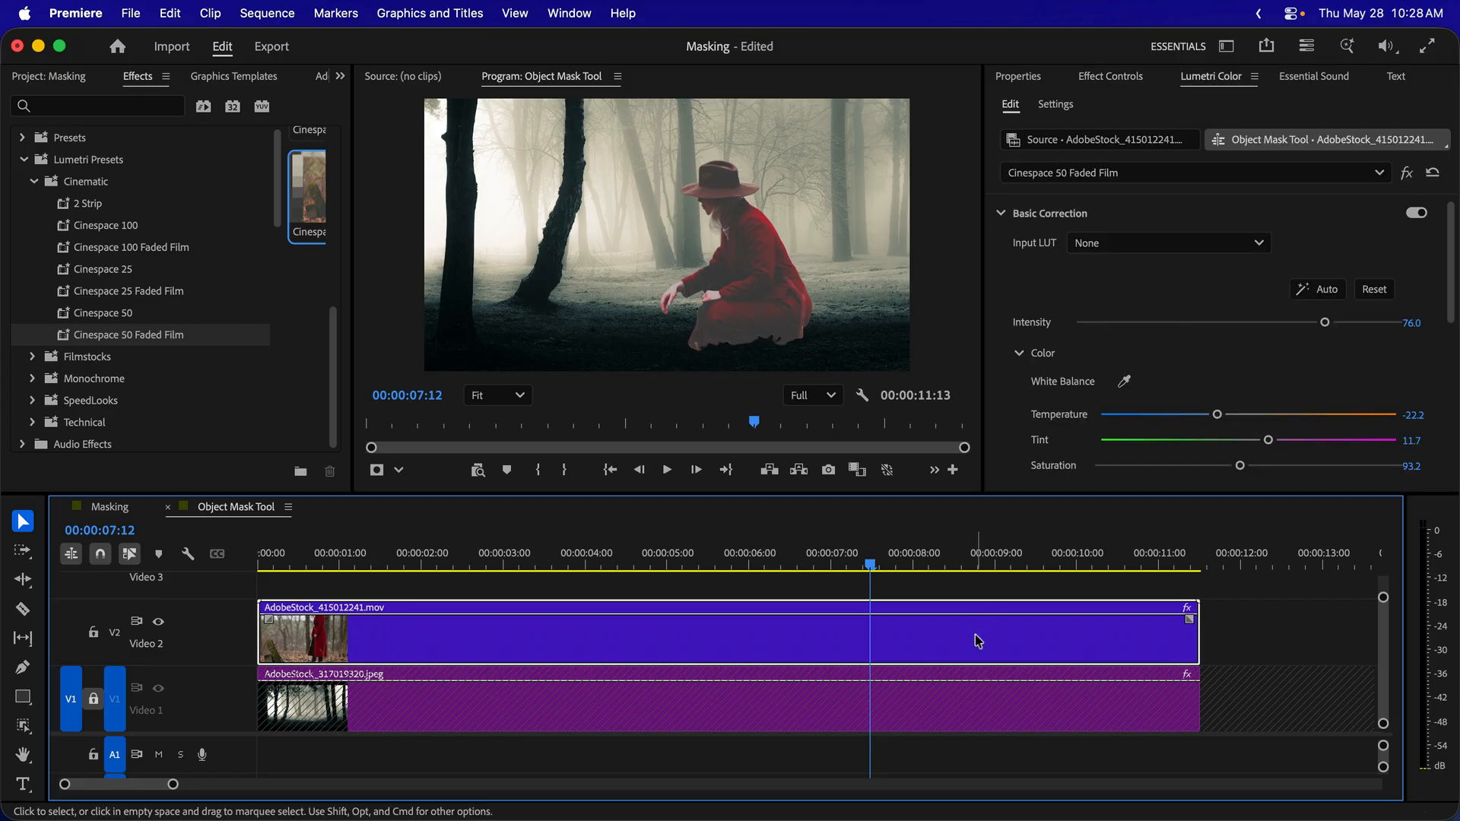
left_click(1103, 177)
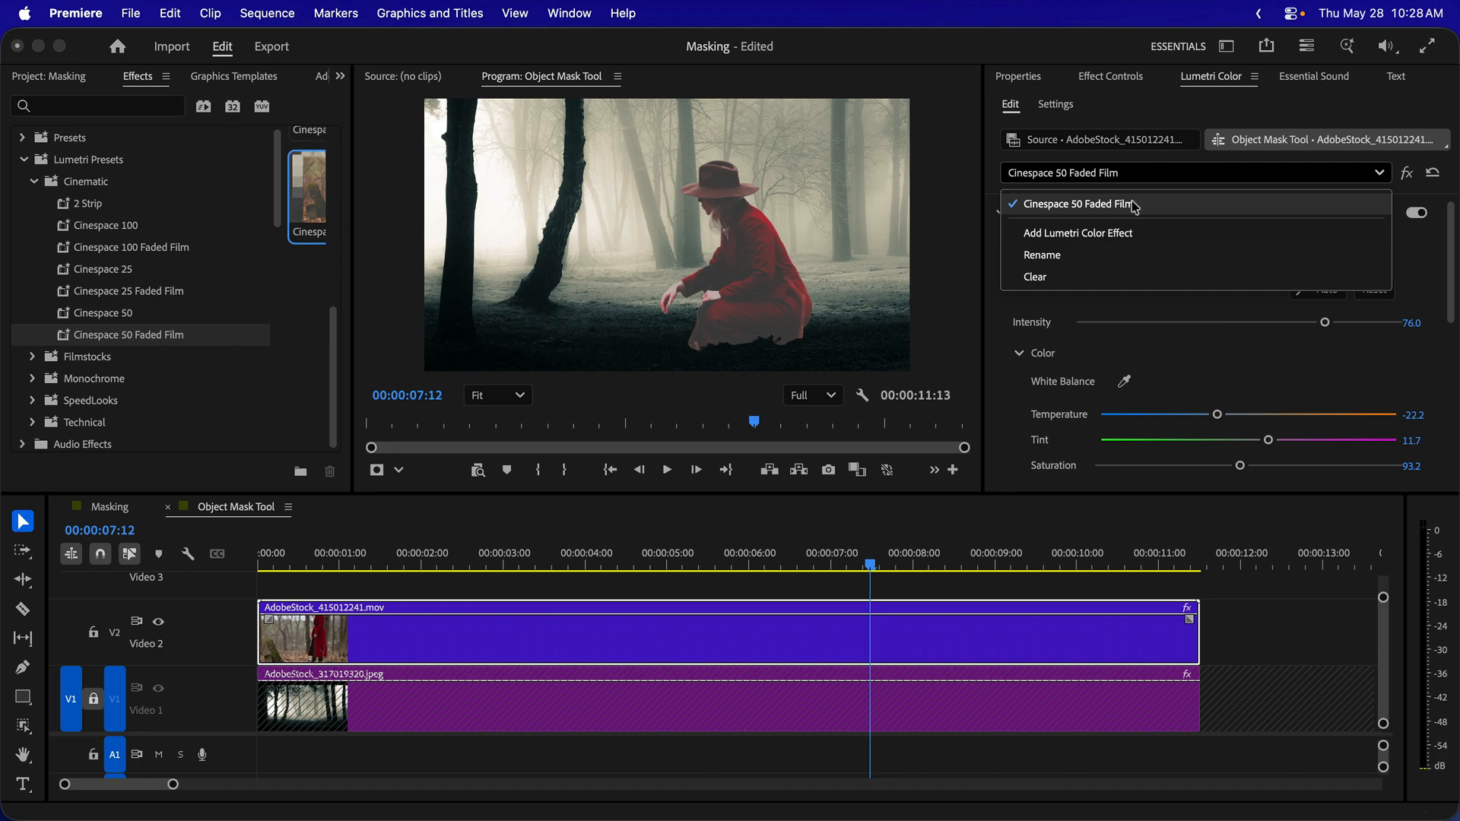
left_click(1427, 278)
scroll(1438, 304, "down", 3)
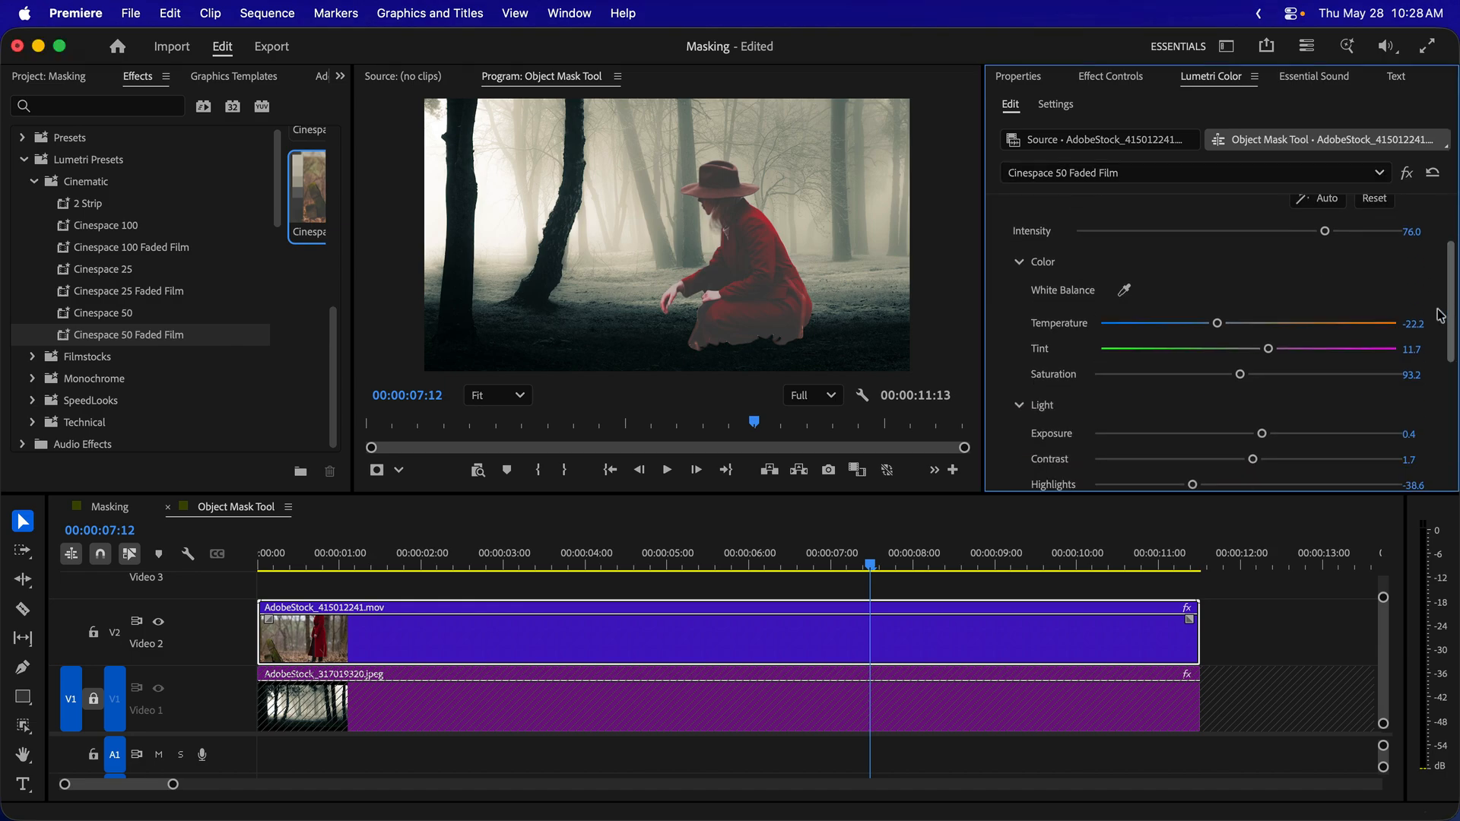
scroll(1422, 320, "down", 3)
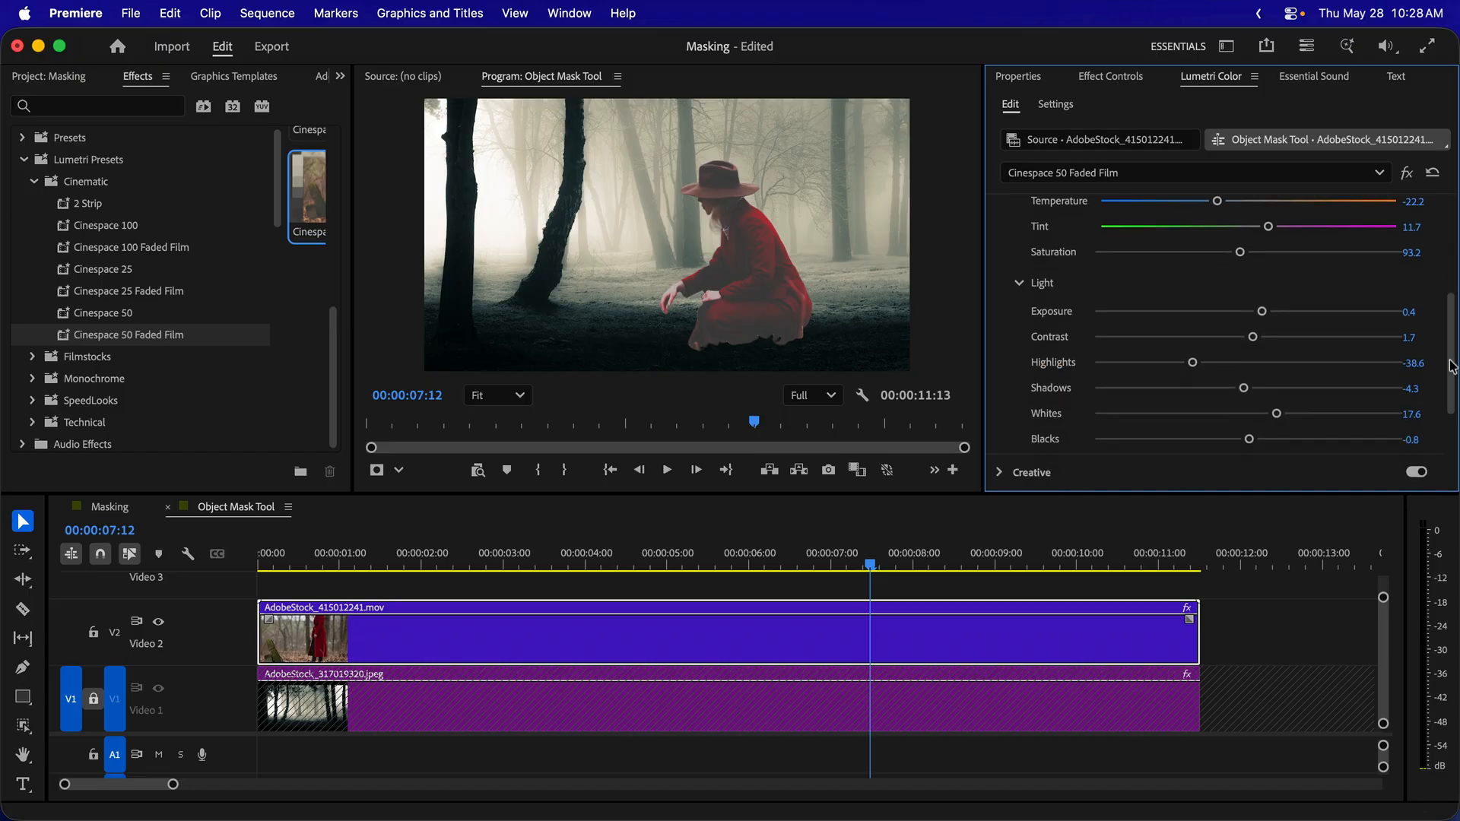
left_click(1112, 76)
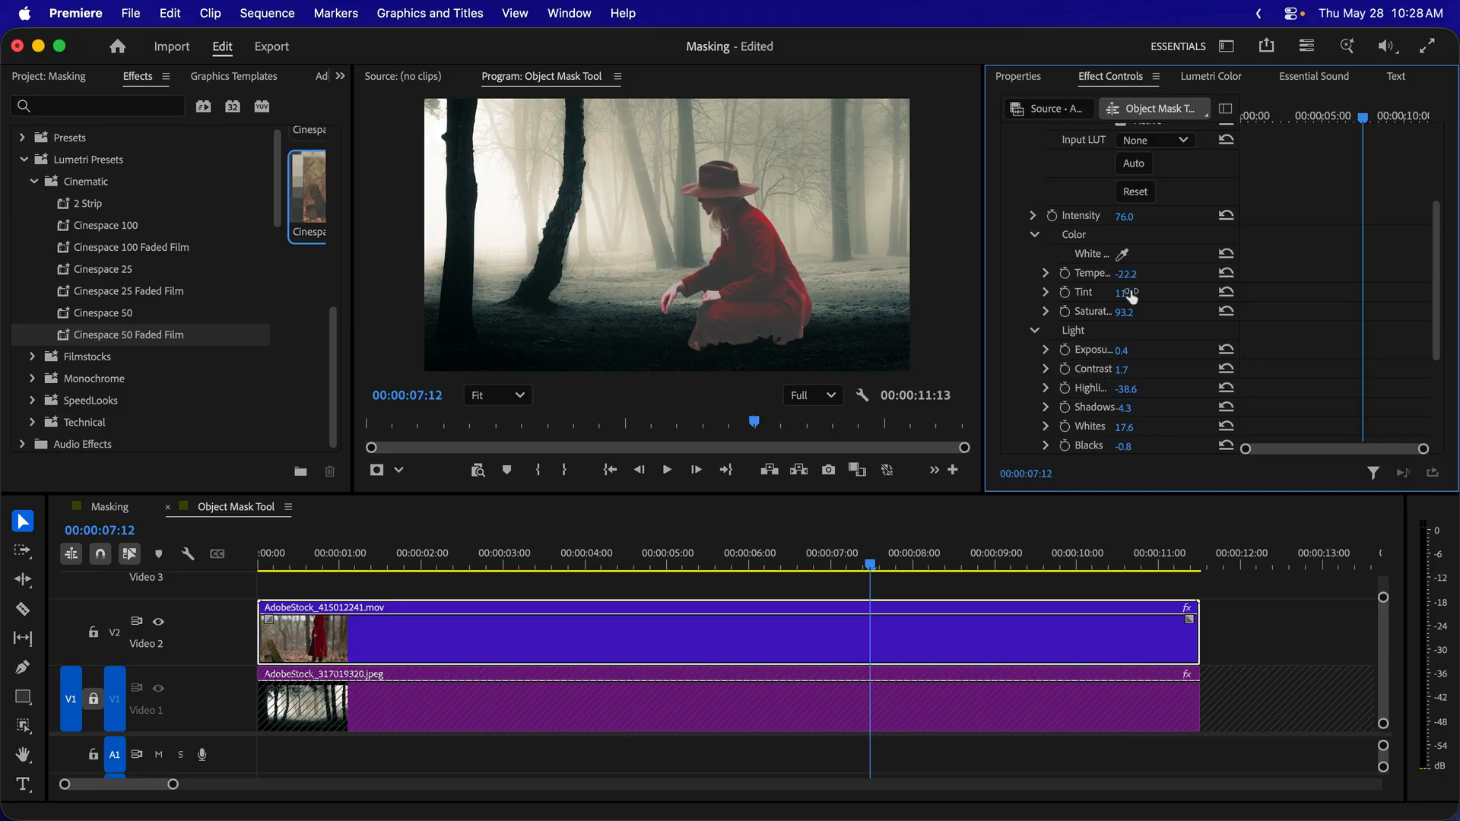
Raise the Contrast in the clip's Lumetri Basic Correction to about 5.2
left_click(1219, 80)
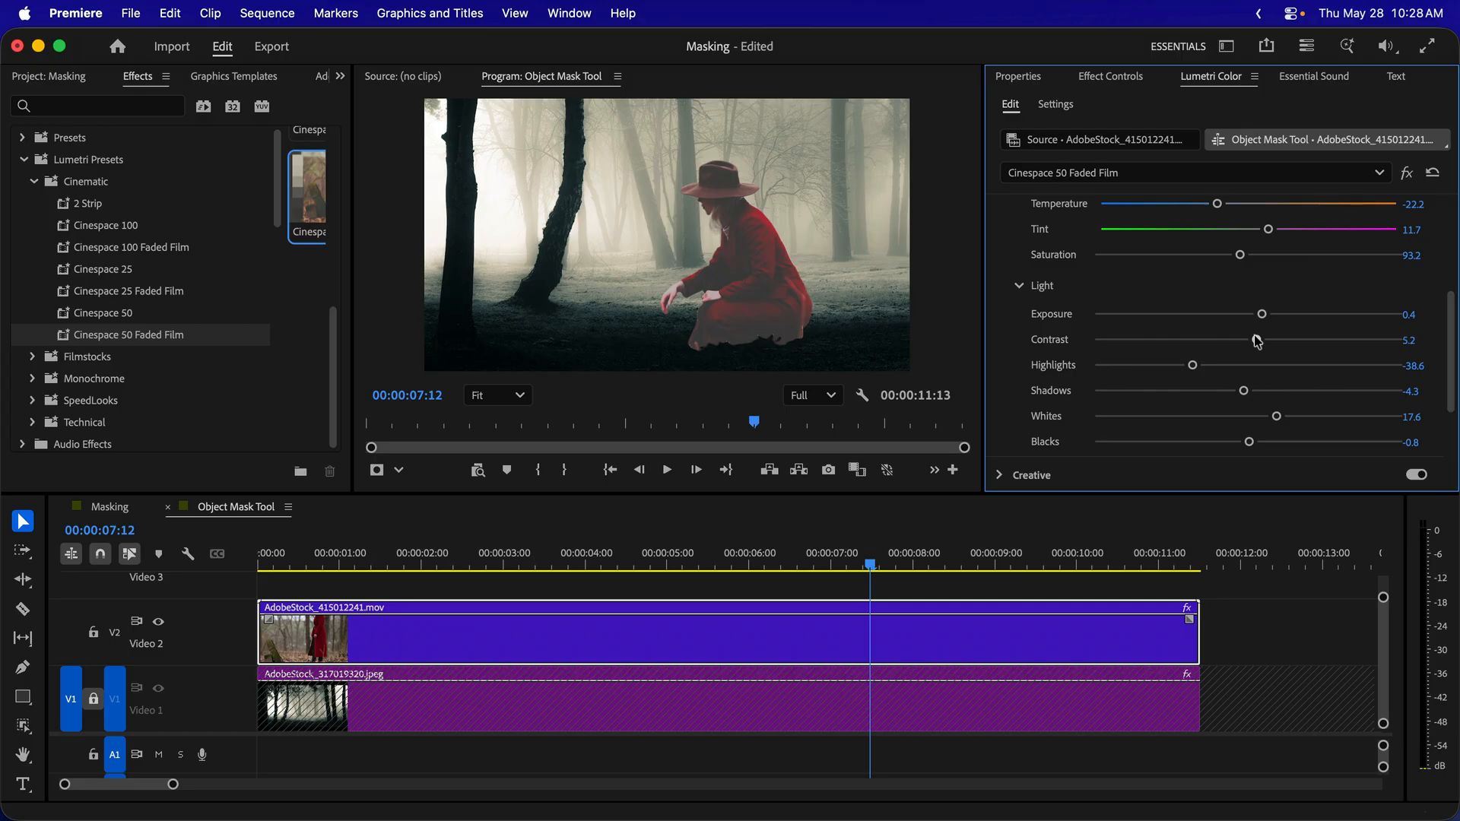
left_click_drag(1256, 339, 1184, 281)
scroll(1187, 283, "up", 5)
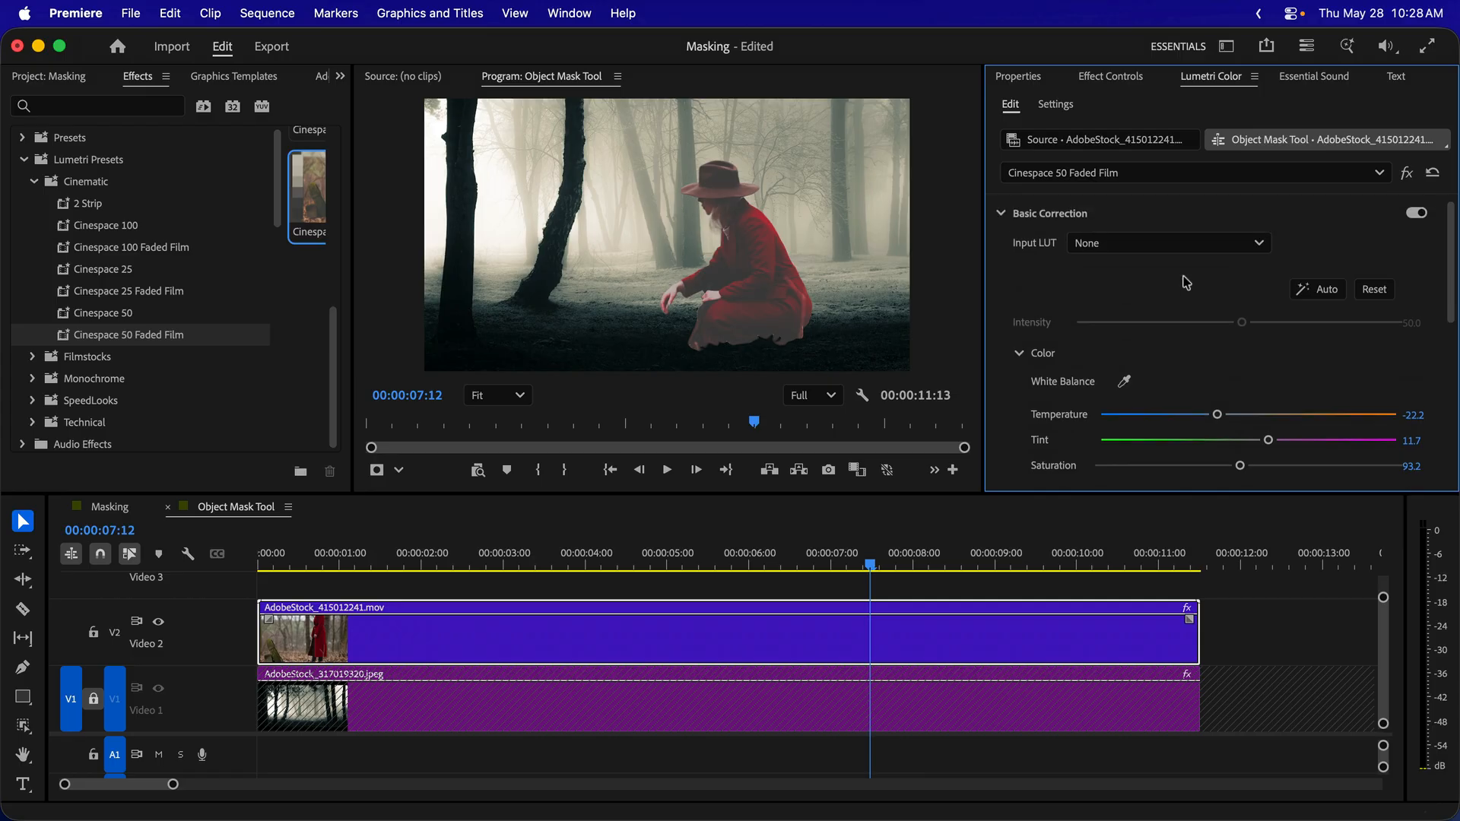
Clear the Cinespace 50 Faded Film look from the clip and lower its Lumetri Saturation to about 16.6
left_click(1090, 180)
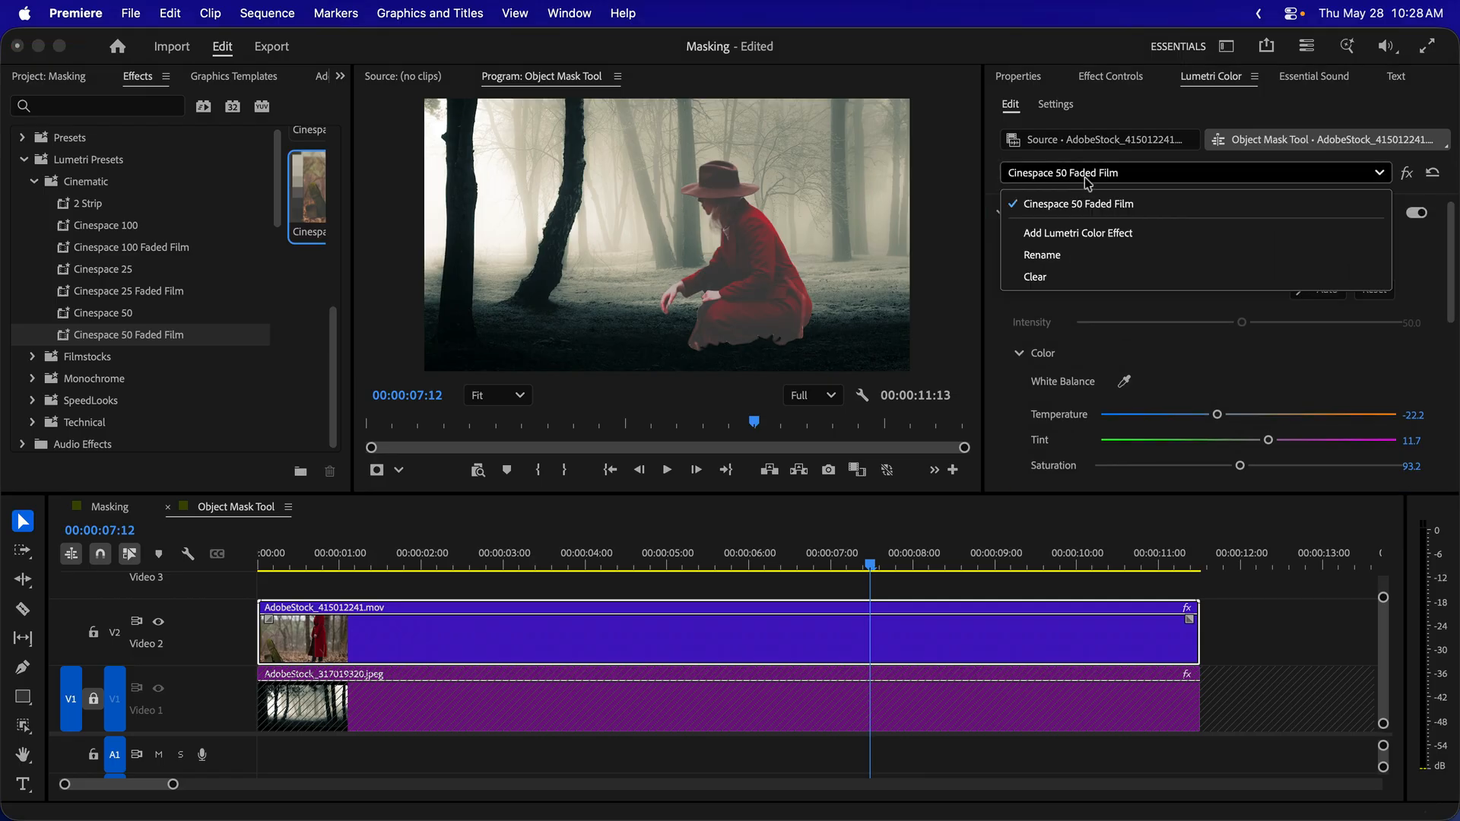
left_click(1068, 278)
scroll(1128, 297, "down", 3)
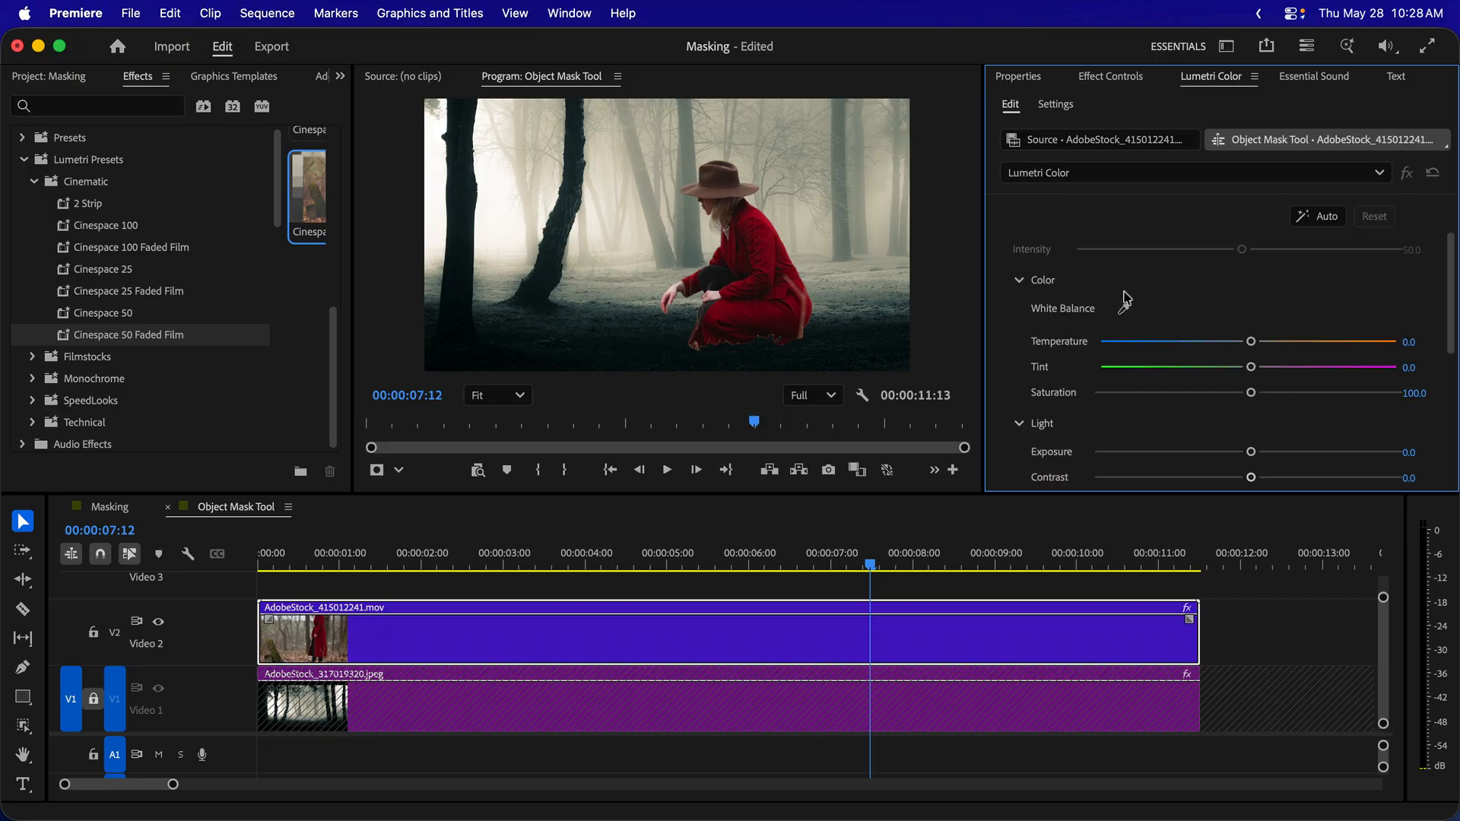
scroll(1128, 297, "down", 1)
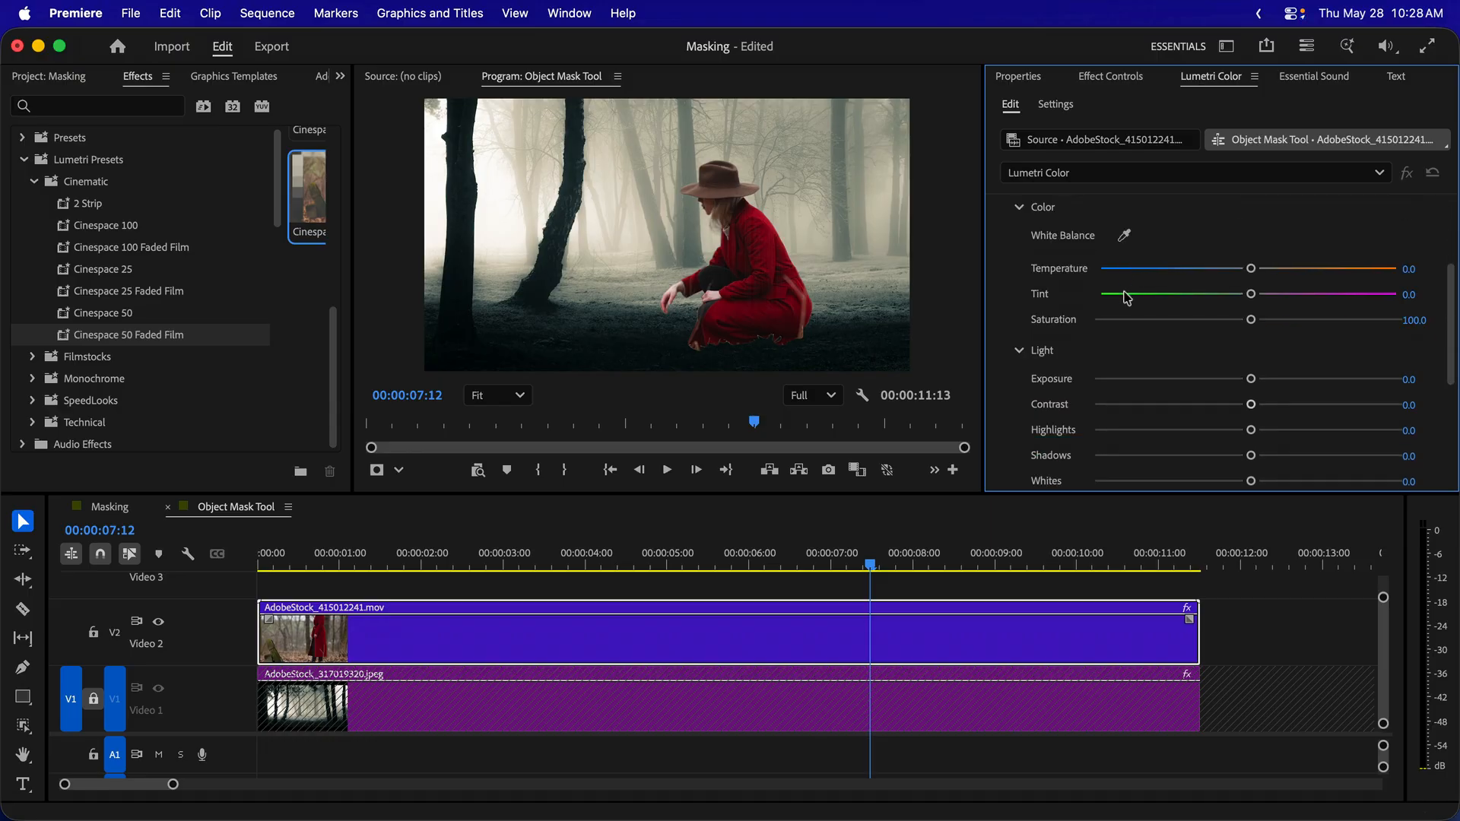
left_click_drag(1252, 323, 1127, 330)
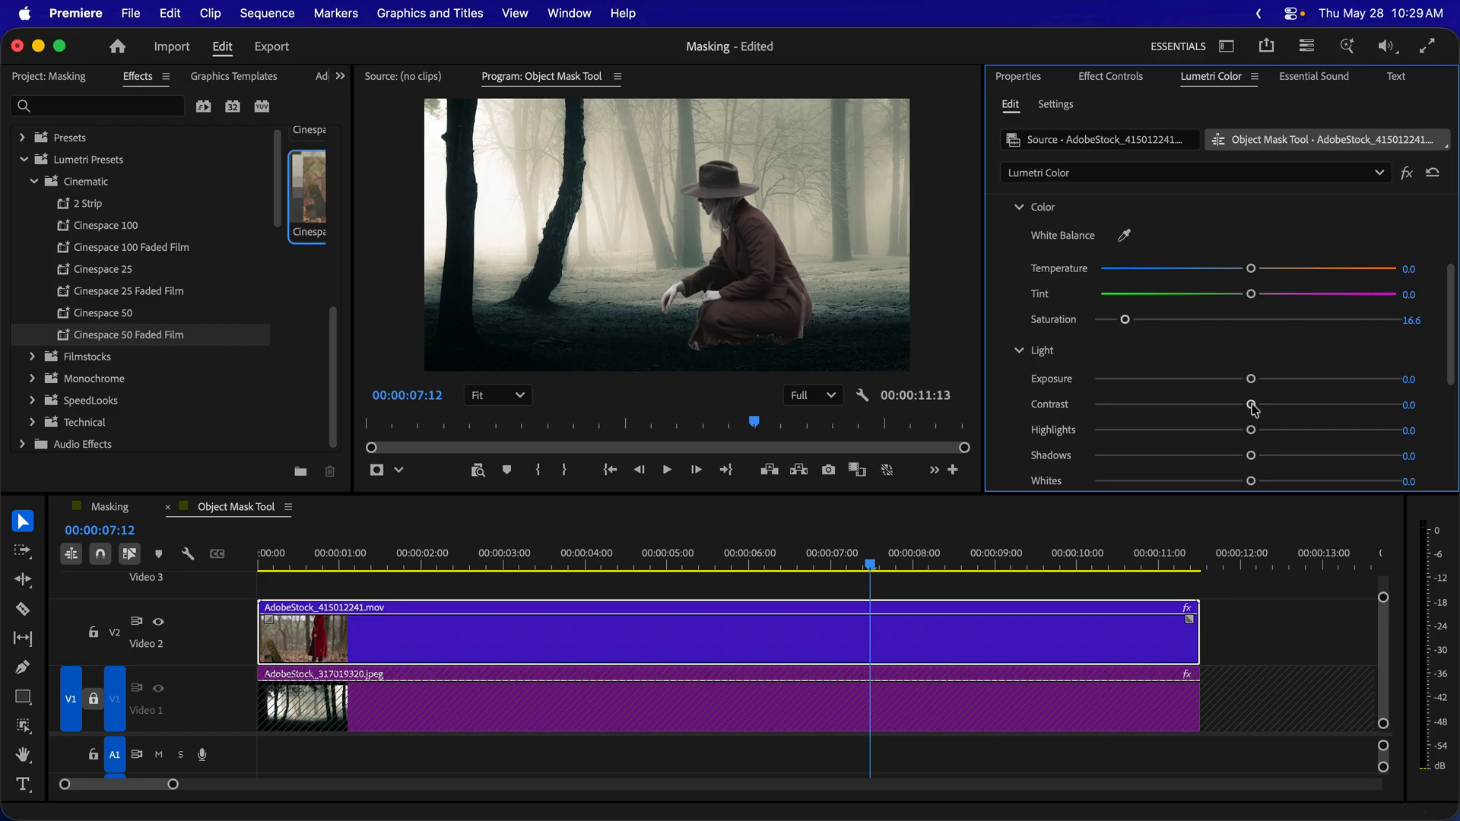
Adjust the clip's Lumetri Light settings to Contrast about 63.7, Shadows about -65.5 and Blacks about -17.5
left_click_drag(1253, 408, 1344, 412)
scroll(1177, 429, "down", 2)
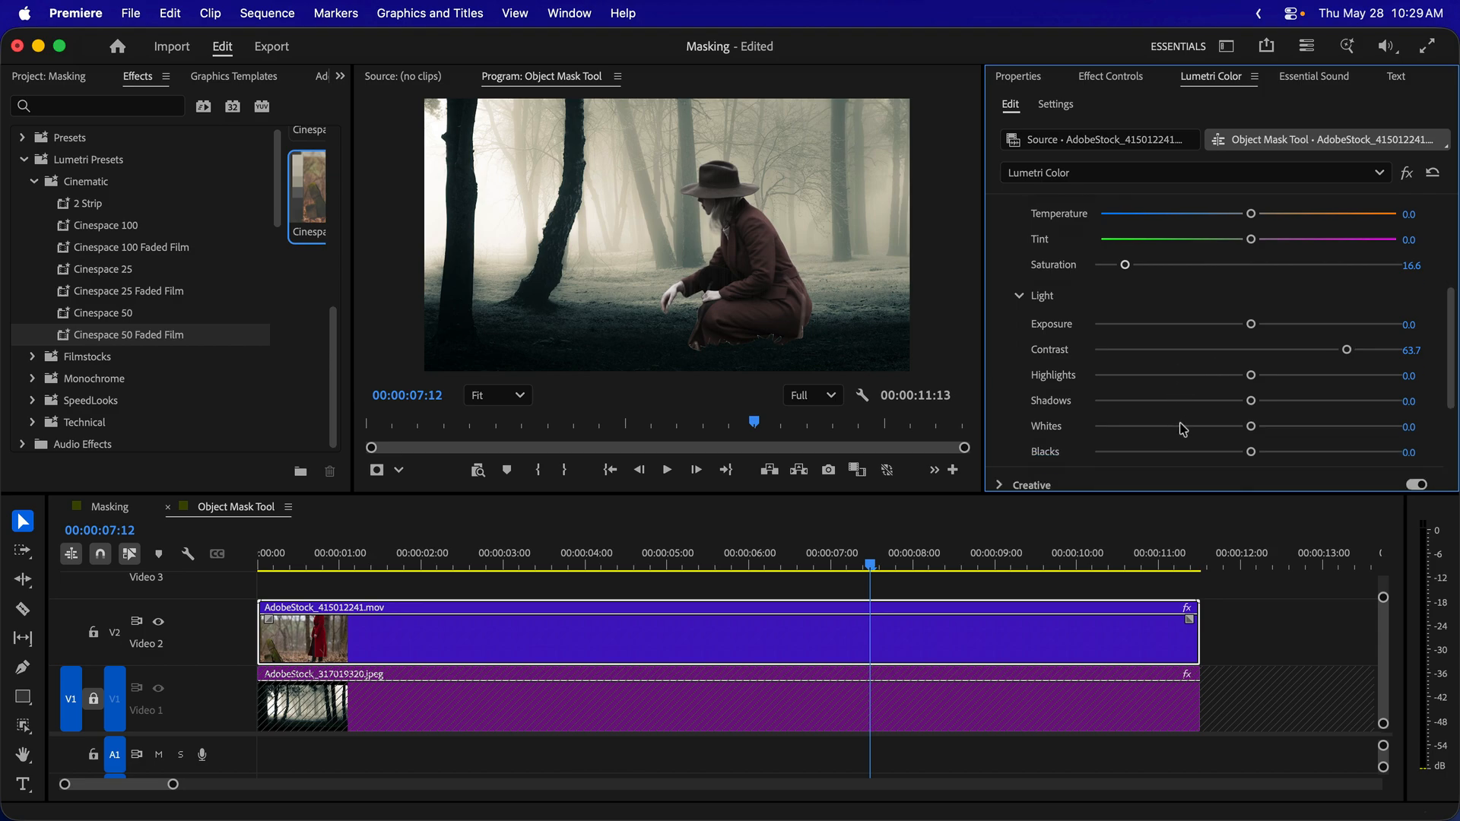
left_click_drag(1251, 401, 1150, 413)
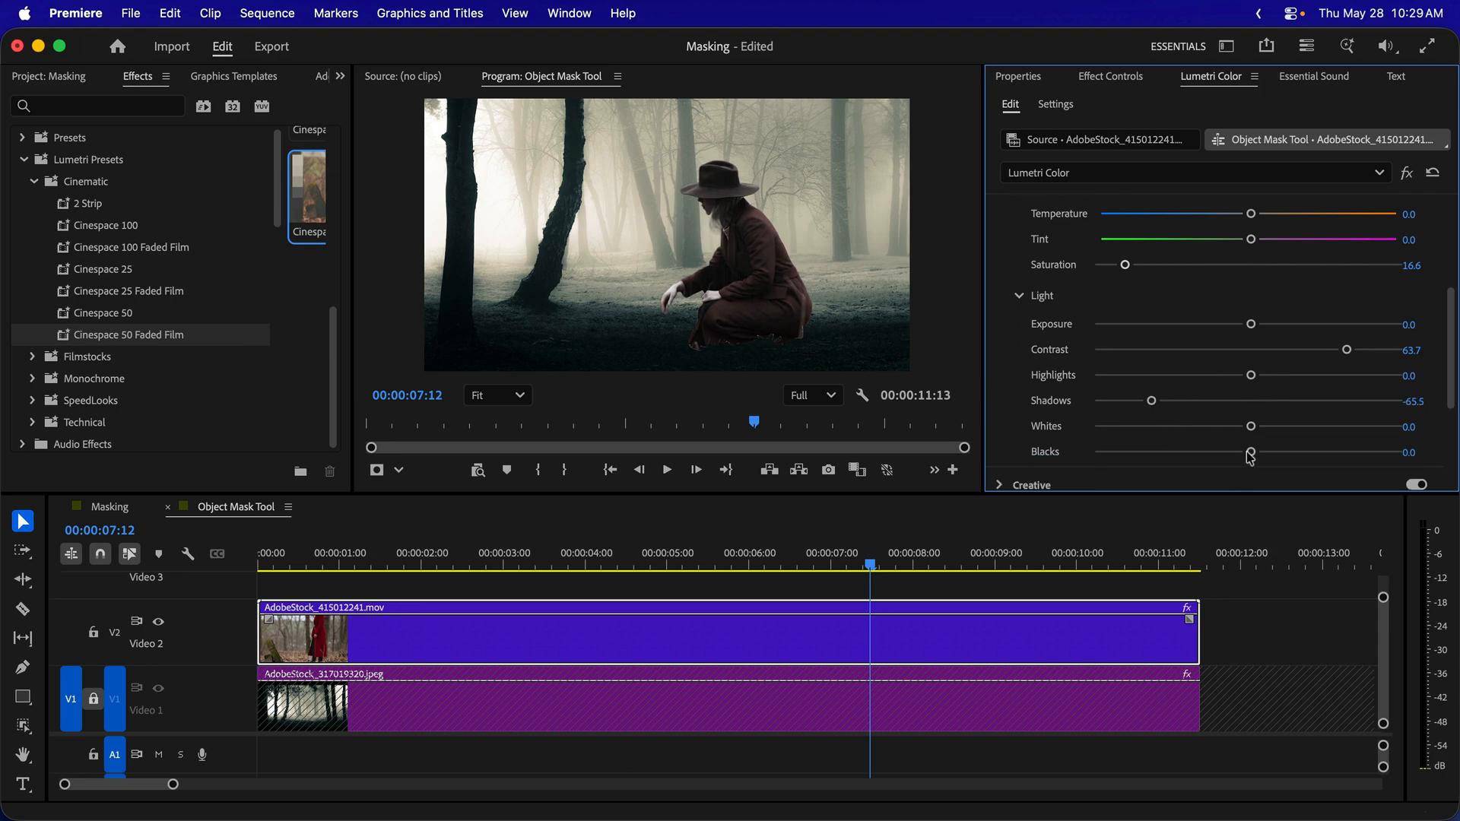
left_click_drag(1250, 453, 1223, 451)
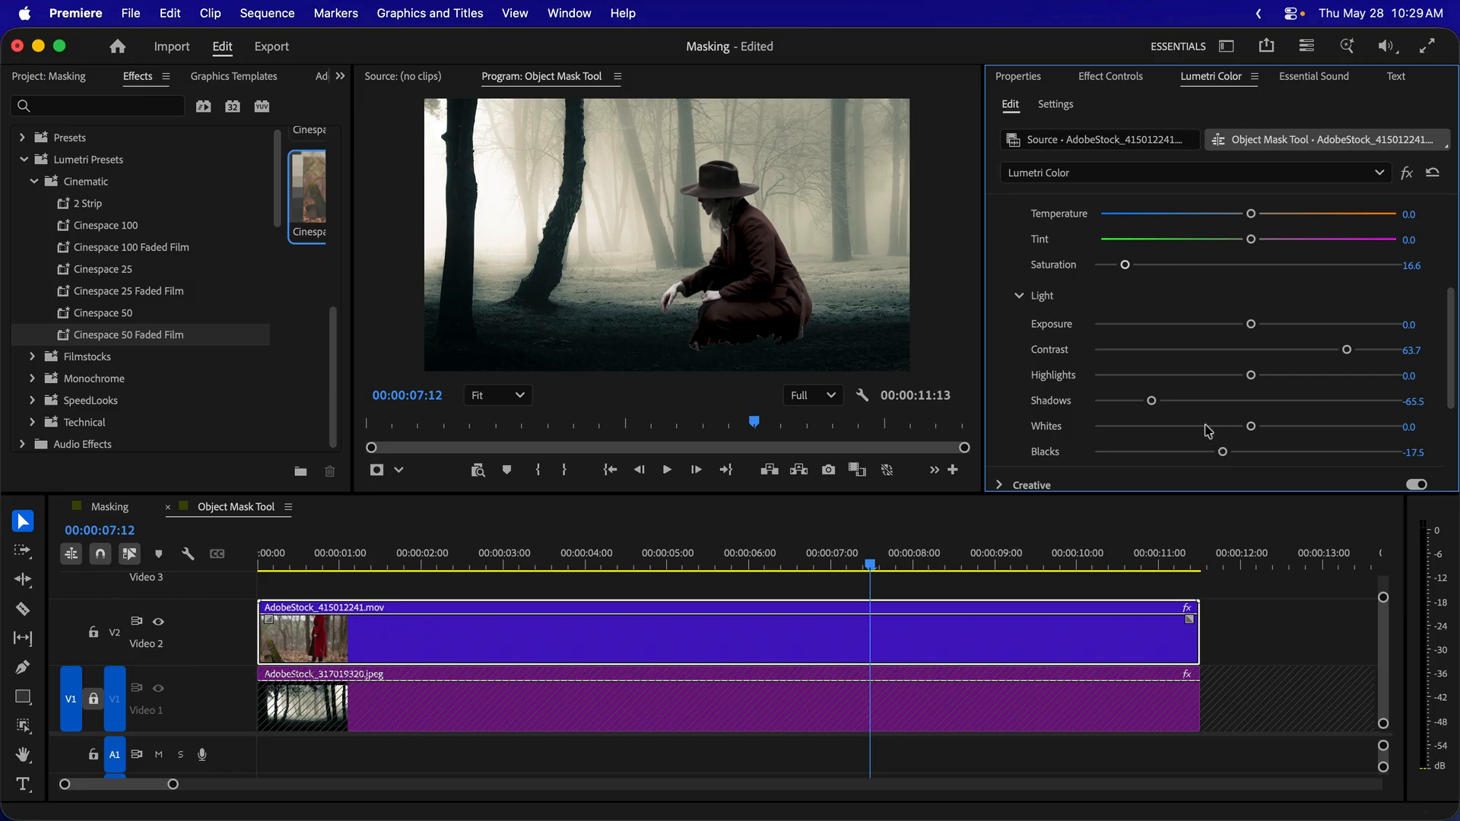
scroll(1209, 432, "down", 5)
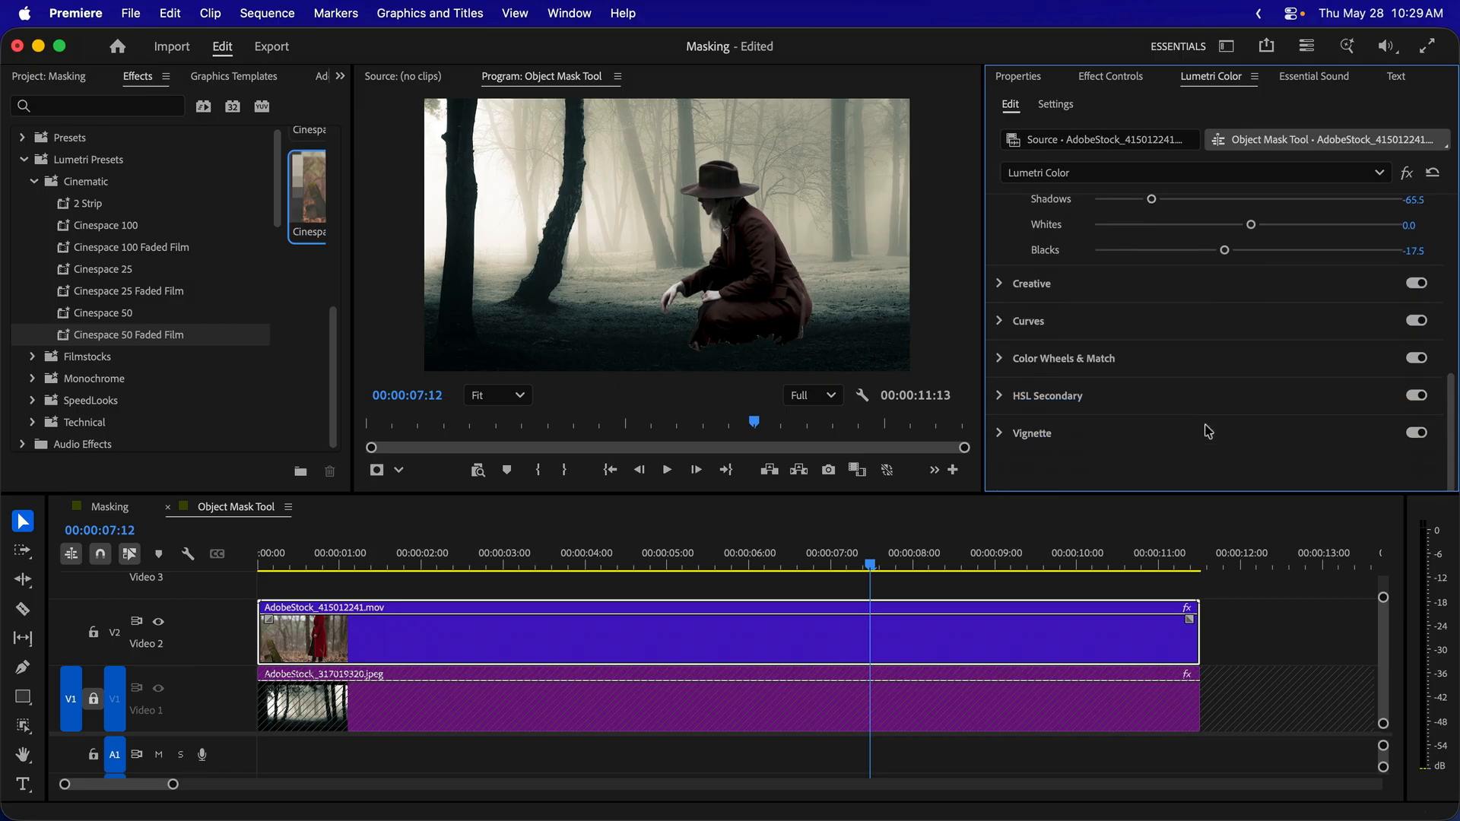
scroll(1208, 431, "up", 10)
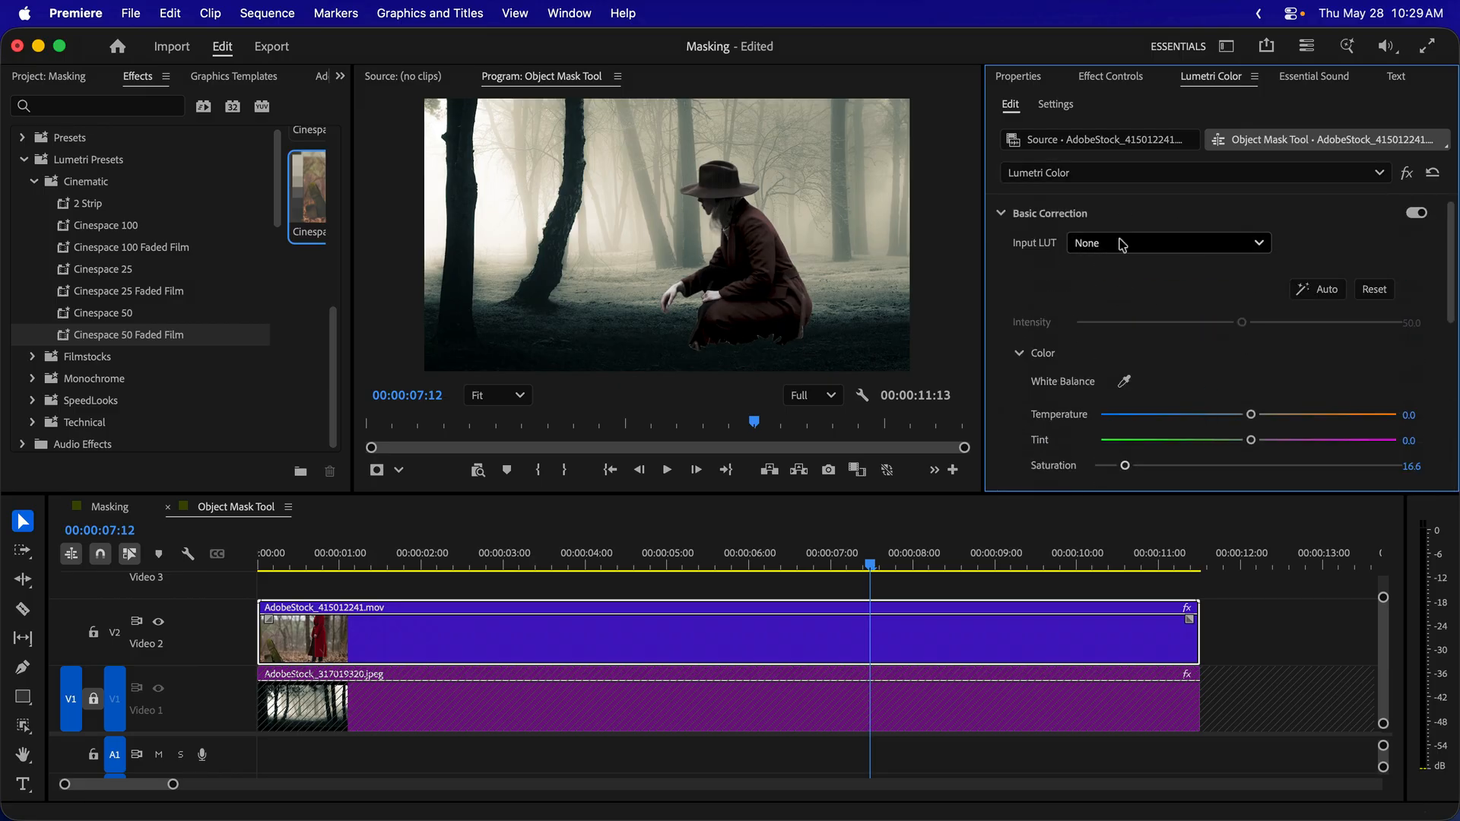
Set the Feather of the clip's Object Mask (01) to 1.0 under its Opacity effect
left_click(1116, 77)
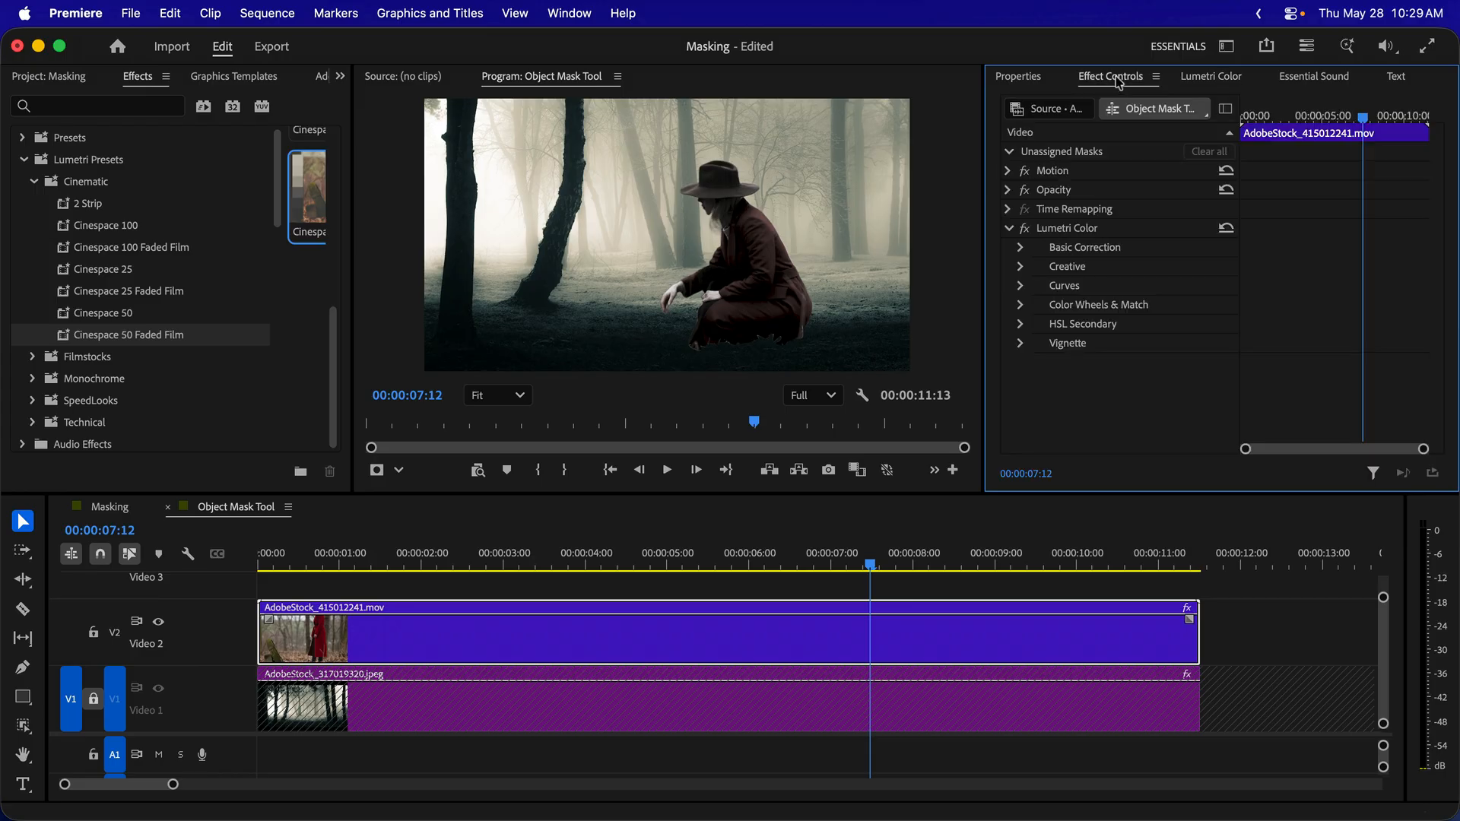
left_click(1008, 191)
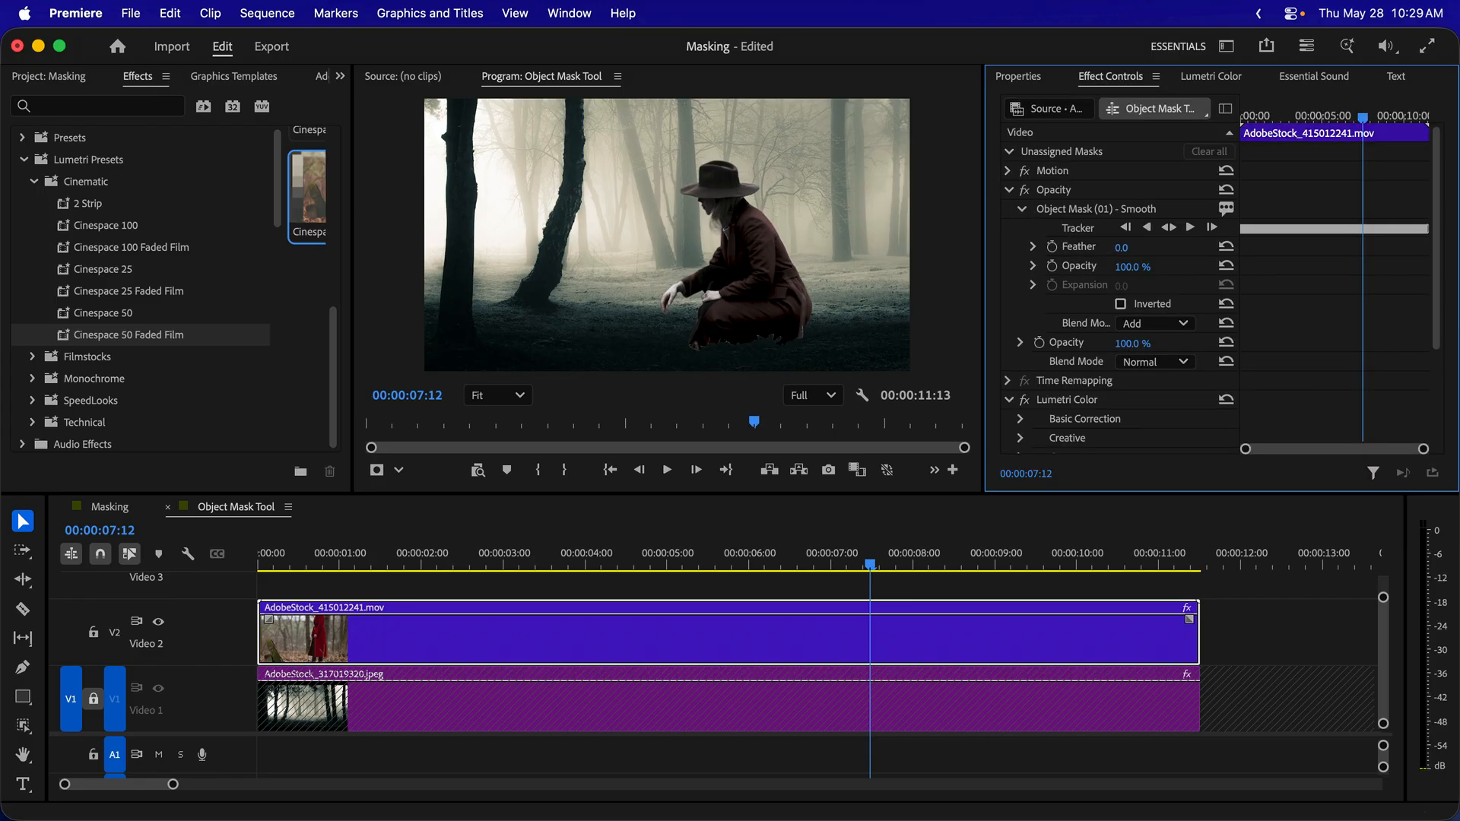
mouse_move(1121, 247)
left_mouse_down()
mouse_move(1141, 247)
mouse_move(1121, 247)
left_mouse_up()
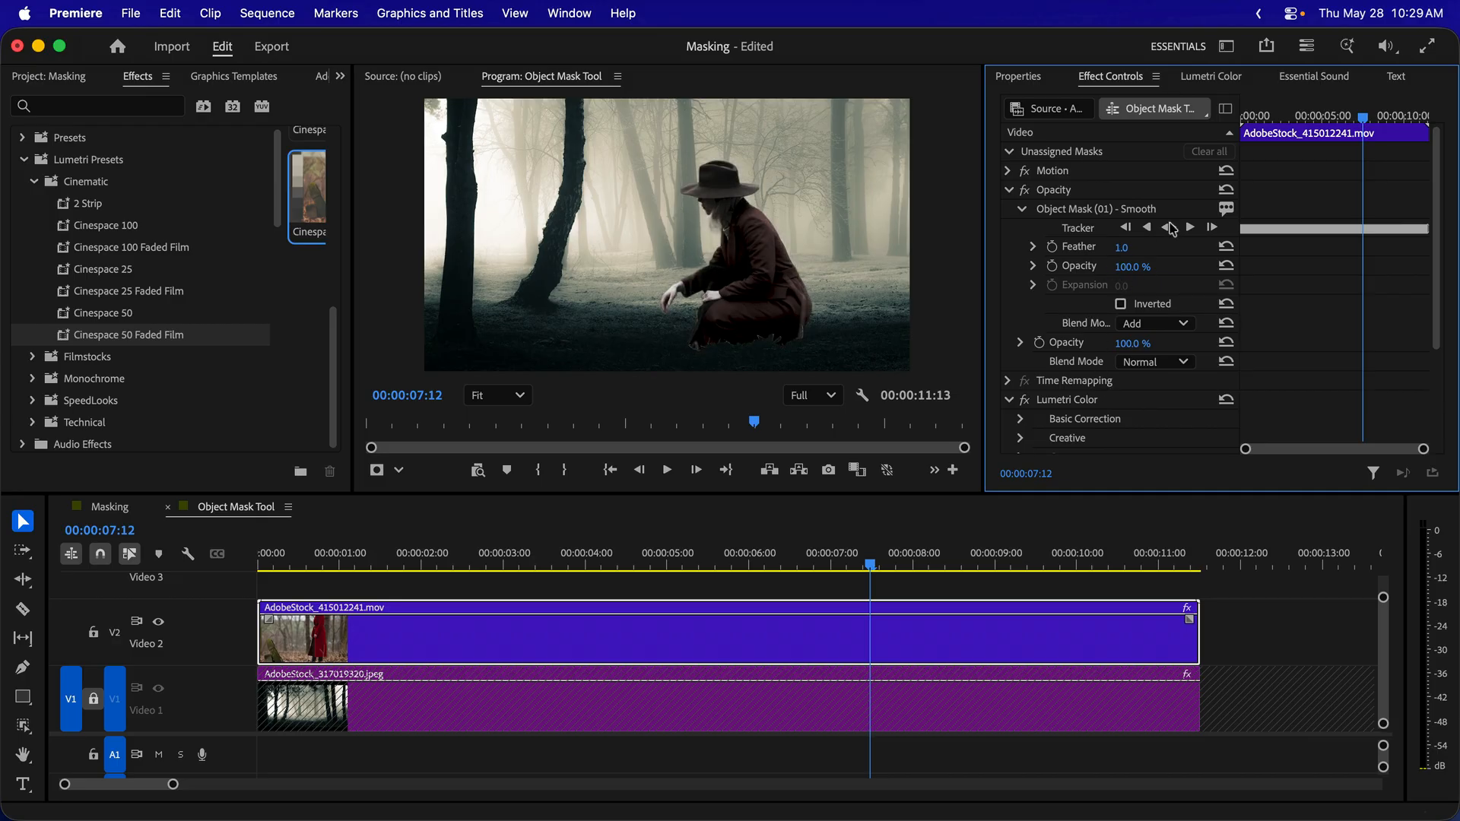
Play the graded composite from near the beginning of the sequence to about 00:00:10:04 to review it
left_click(1247, 121)
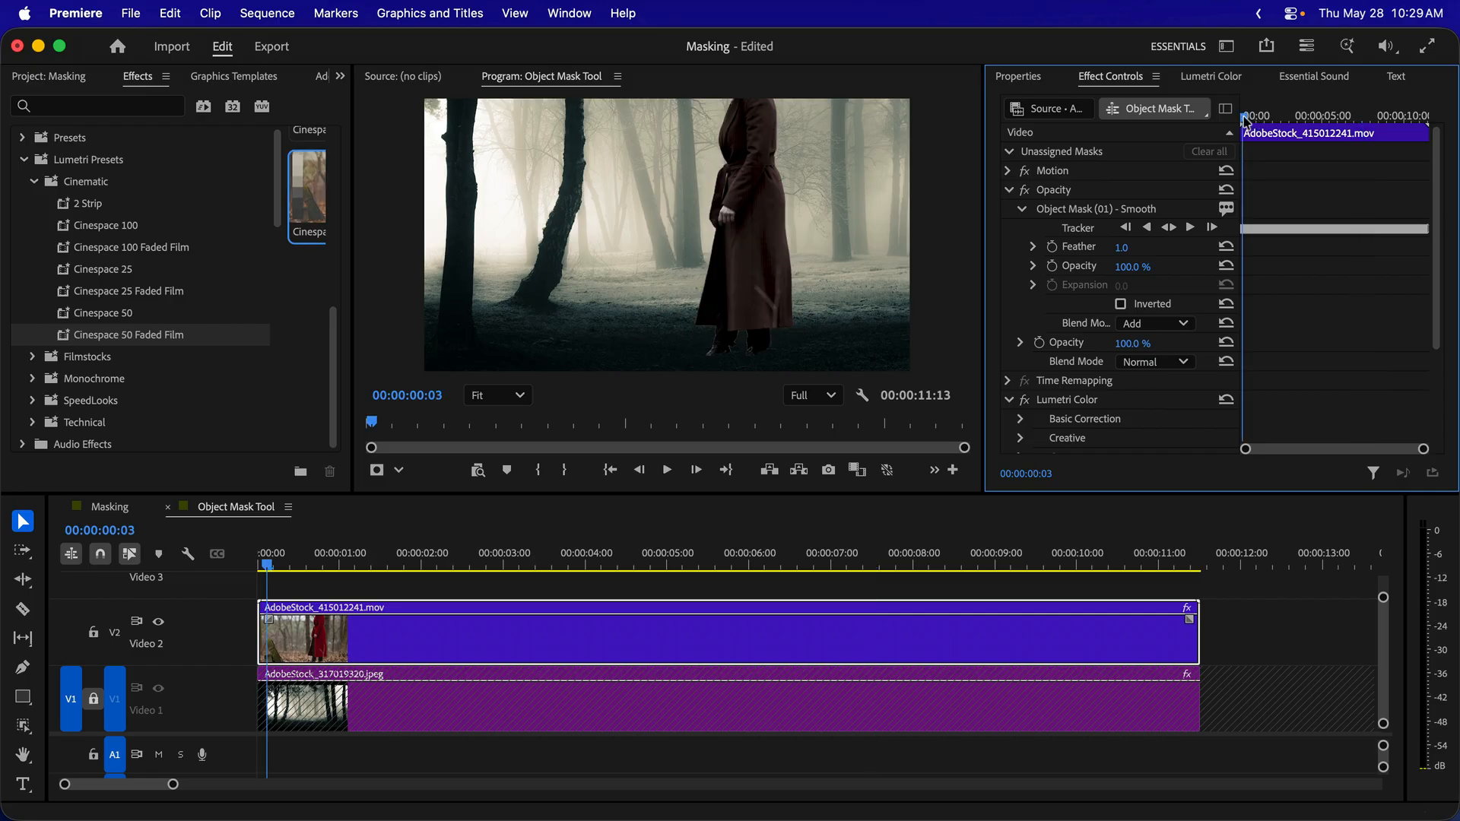
key("space")
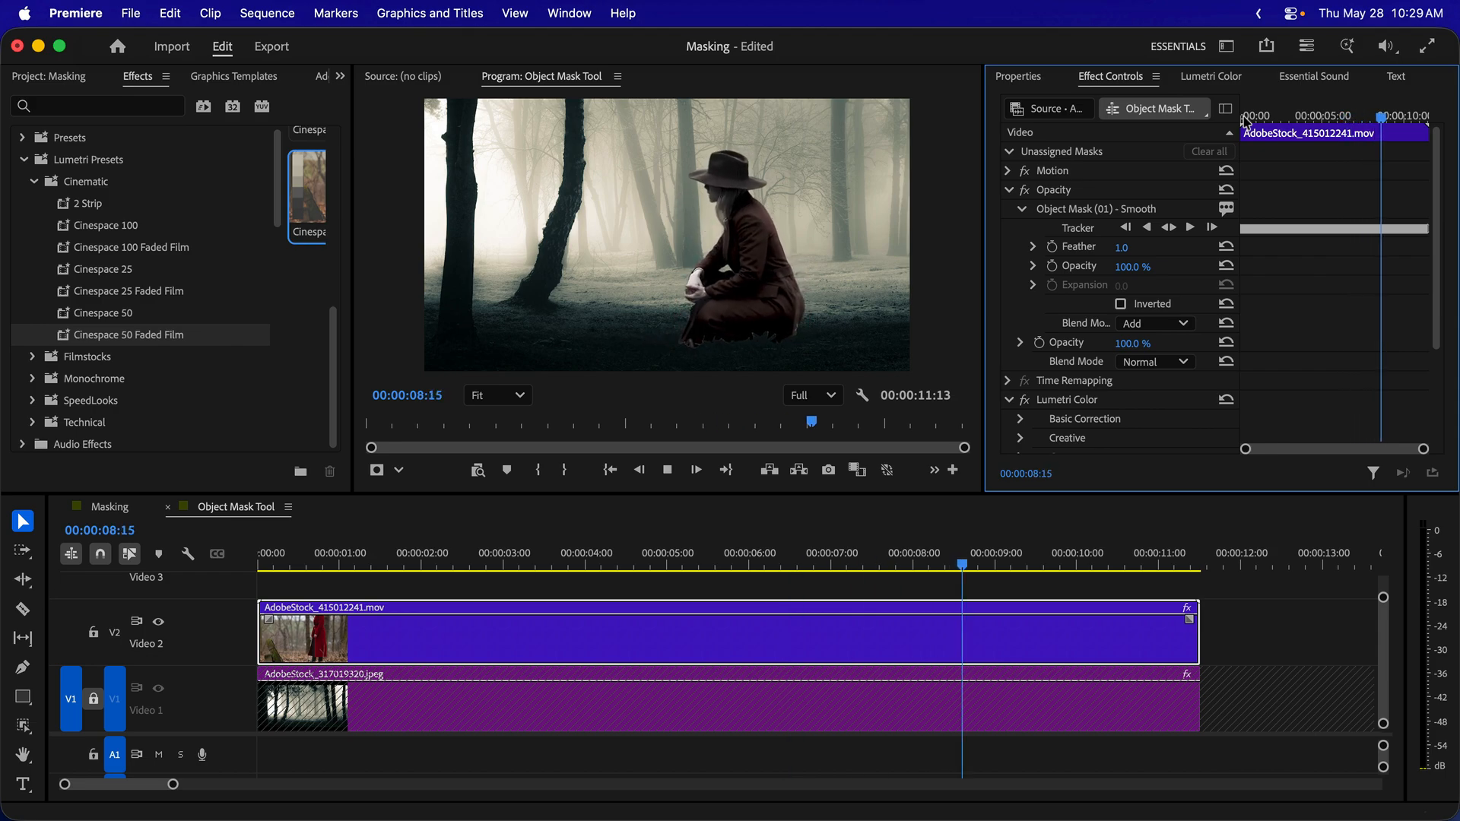
key("space")
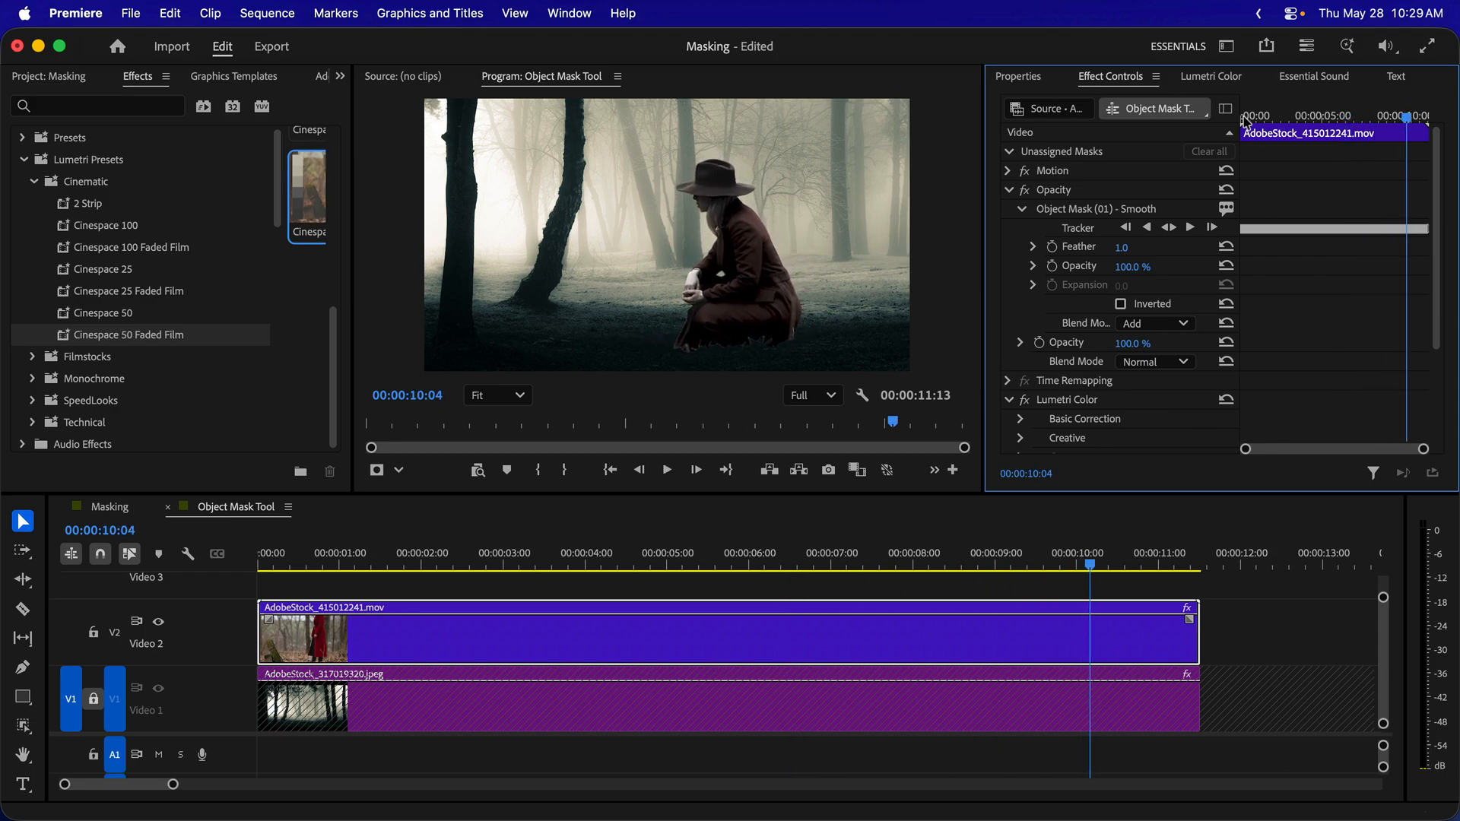